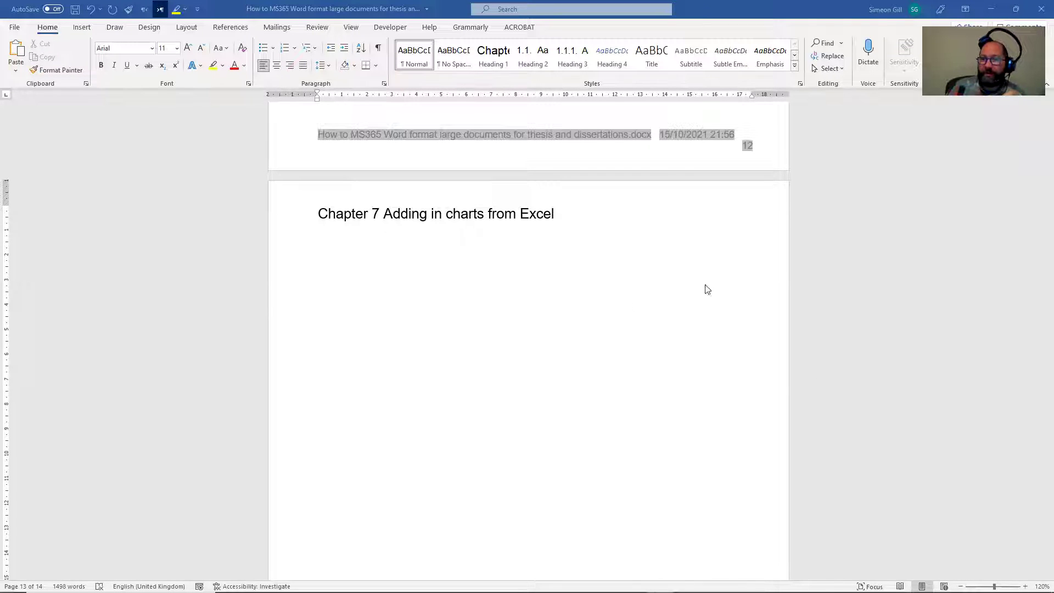
# Update the entire Table of Contents so Chapter 7 lists page 13 and Chapter 9 page 14
pyautogui.scroll(7, 708, 289)
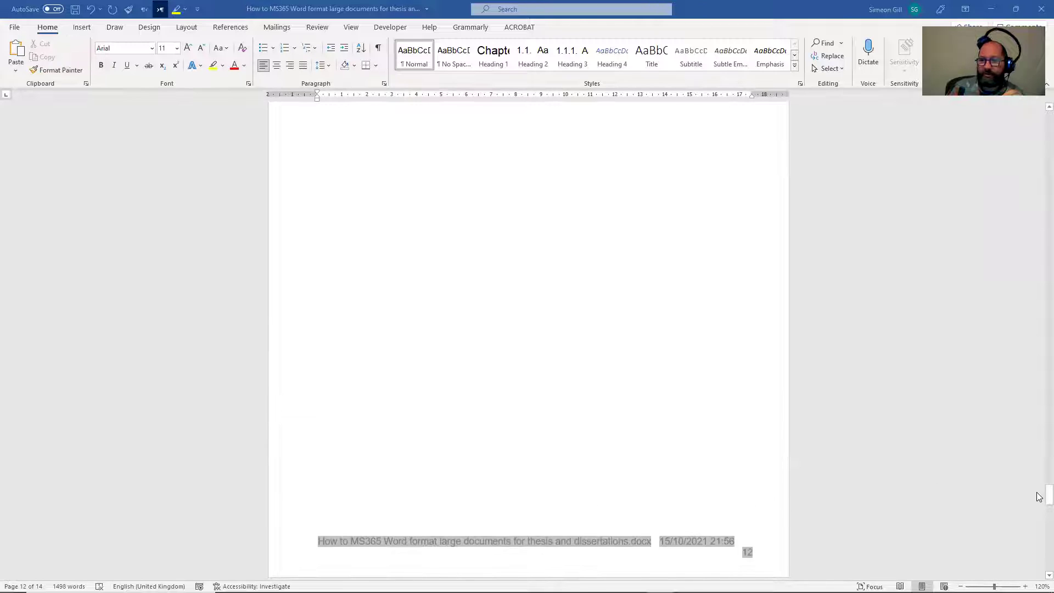
pyautogui.moveTo(1038, 497); pyautogui.dragTo(1046, 116)
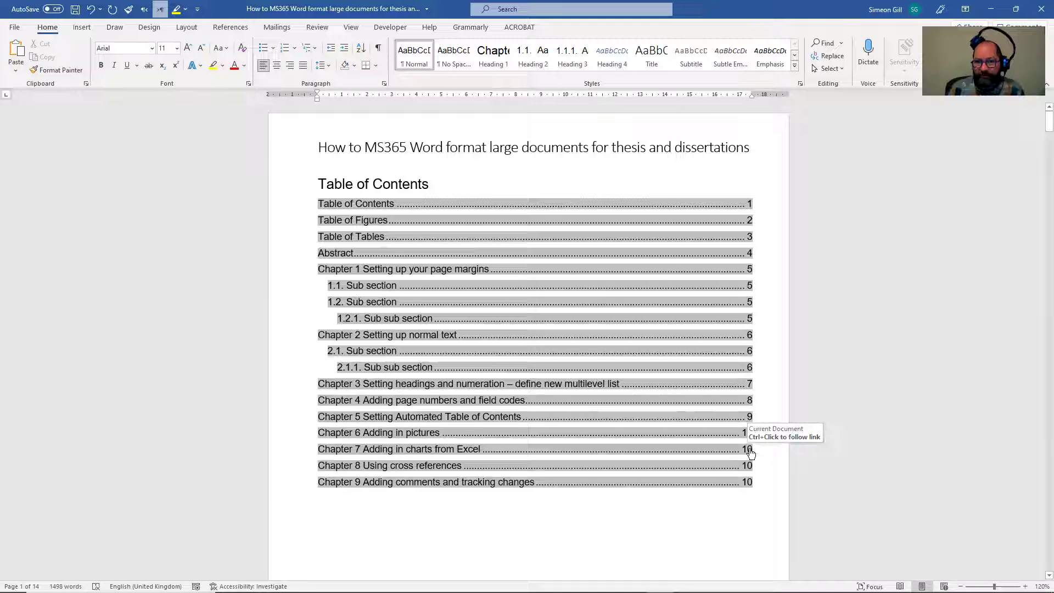
pyautogui.rightClick(620, 450)
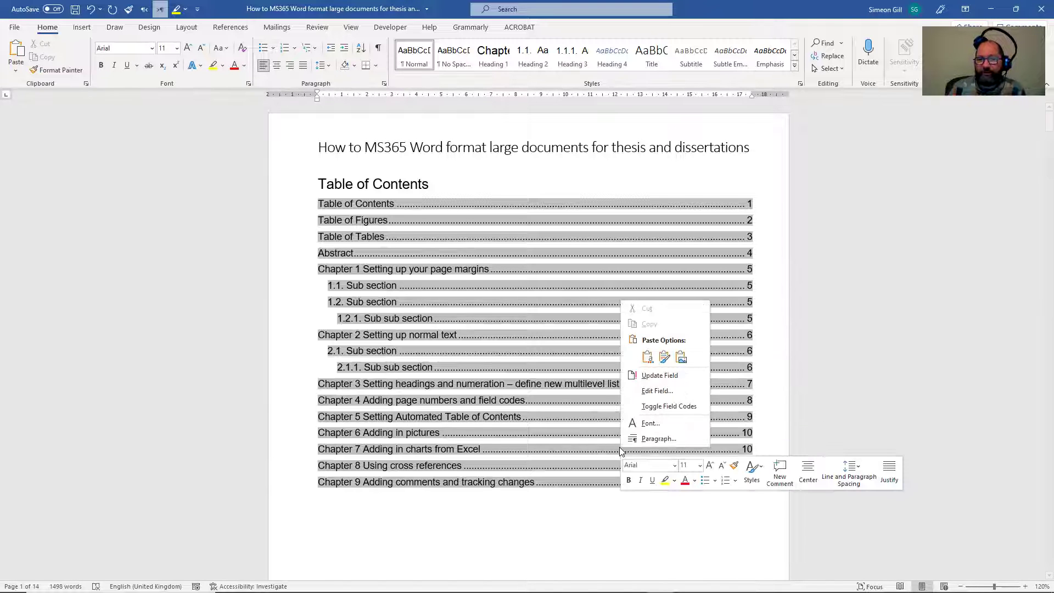
pyautogui.click(649, 375)
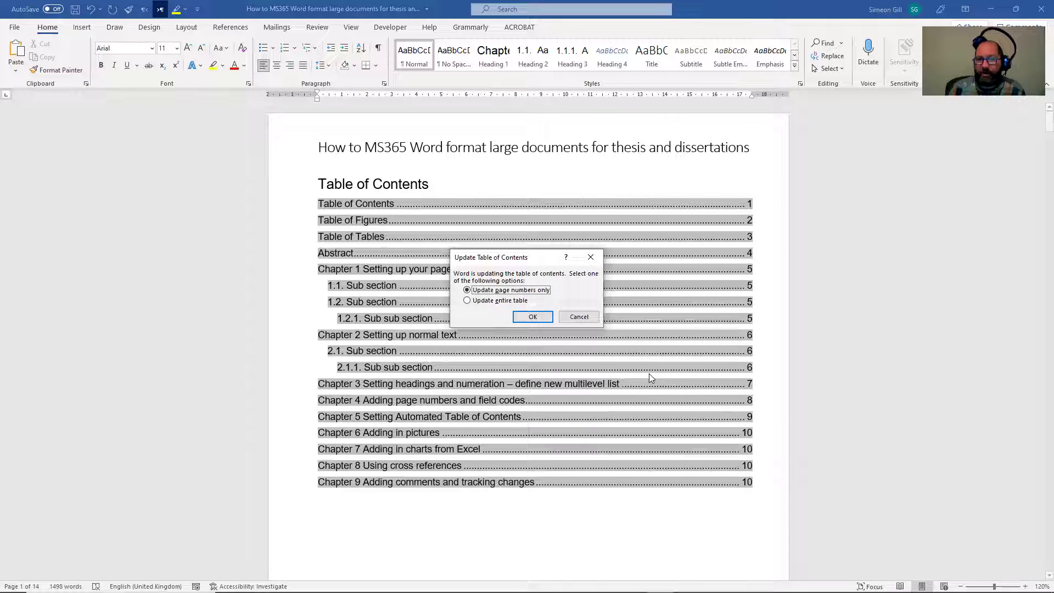
pyautogui.click(470, 301)
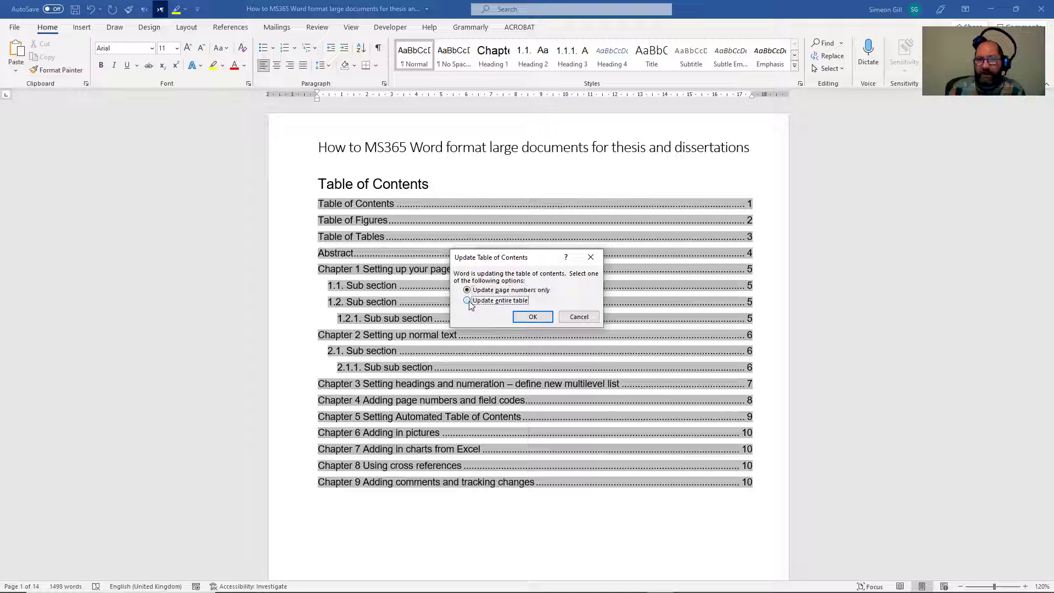
pyautogui.click(531, 318)
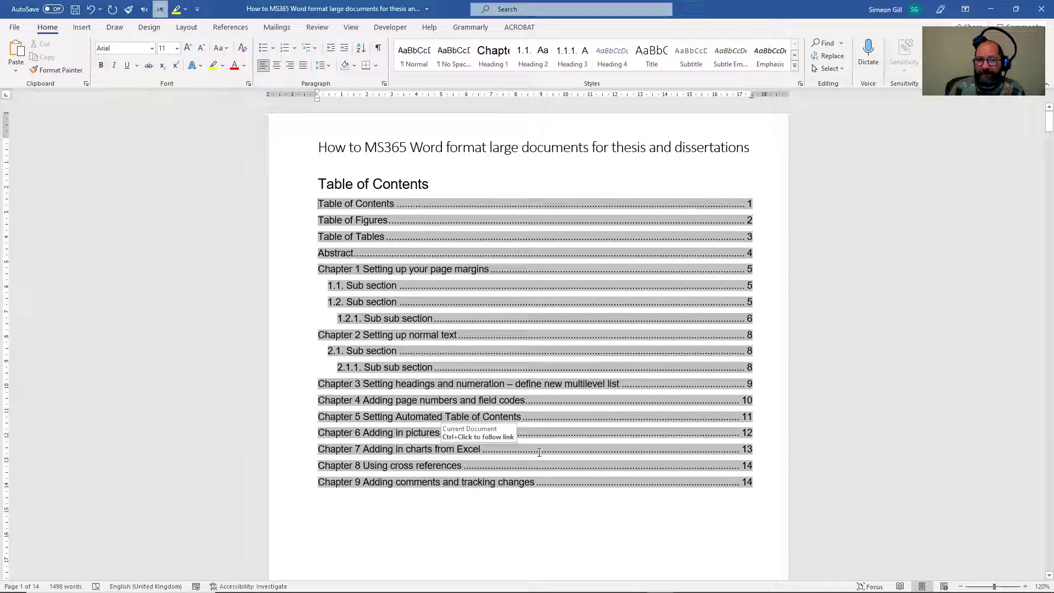
# Follow the Chapter 7 TOC link and add an empty paragraph below its heading
pyautogui.keyDown('ctrl'); pyautogui.click(749, 452); pyautogui.keyUp('ctrl')
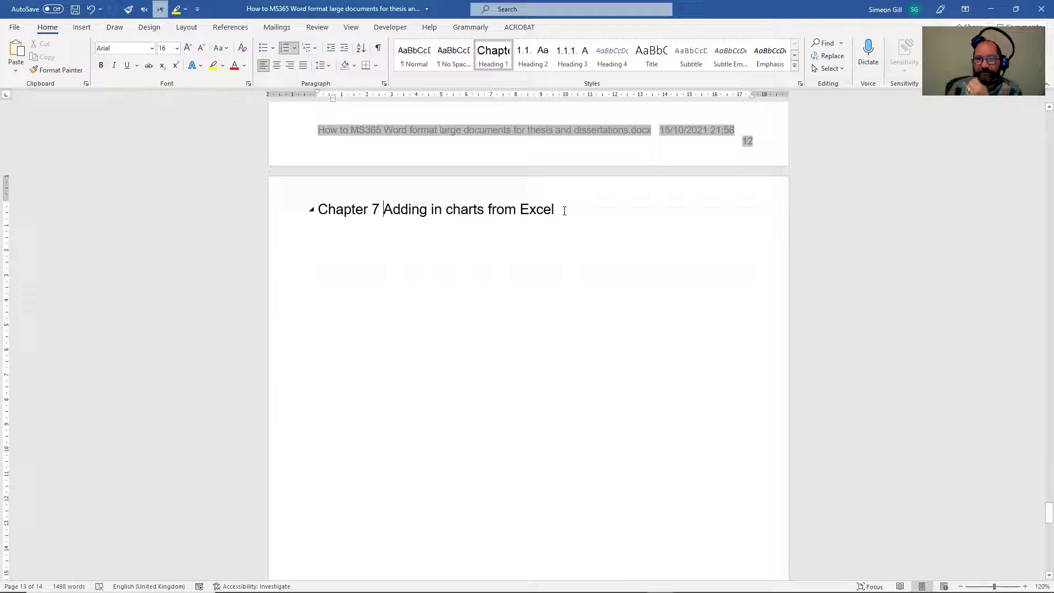
pyautogui.press('Return')
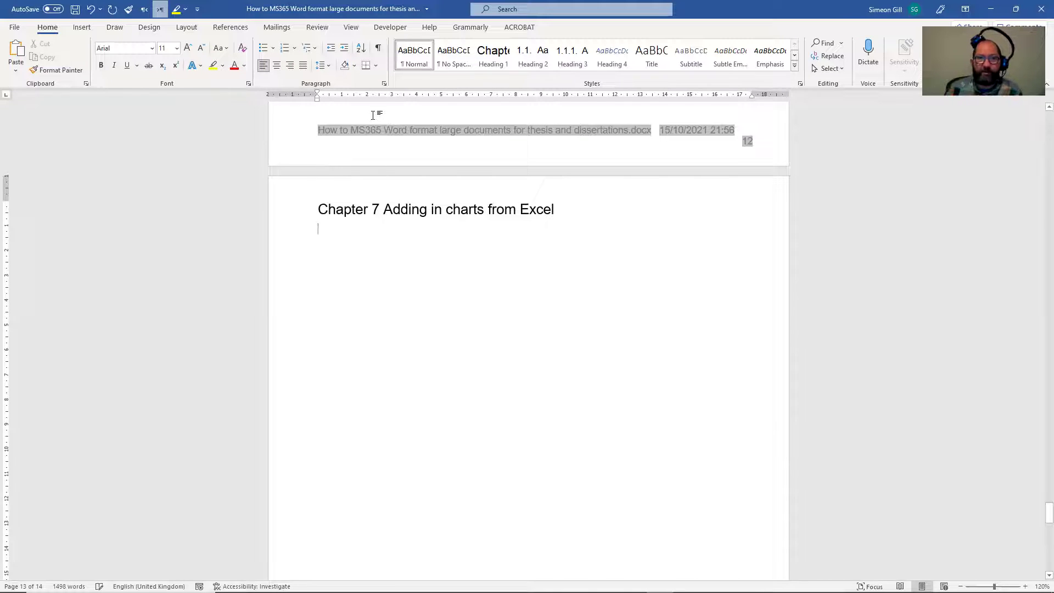
pyautogui.click(379, 48)
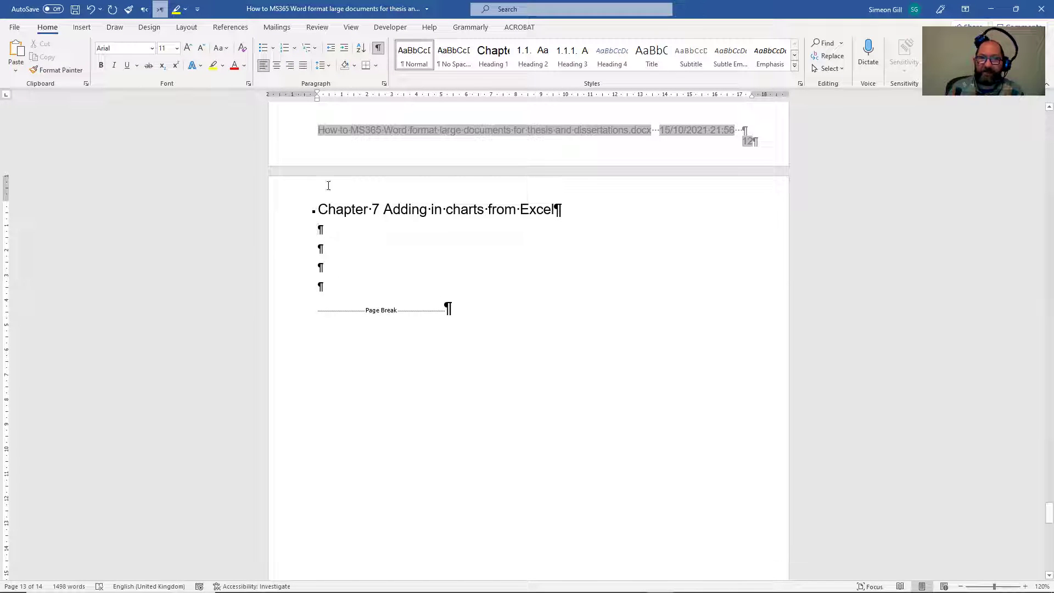
pyautogui.click(379, 49)
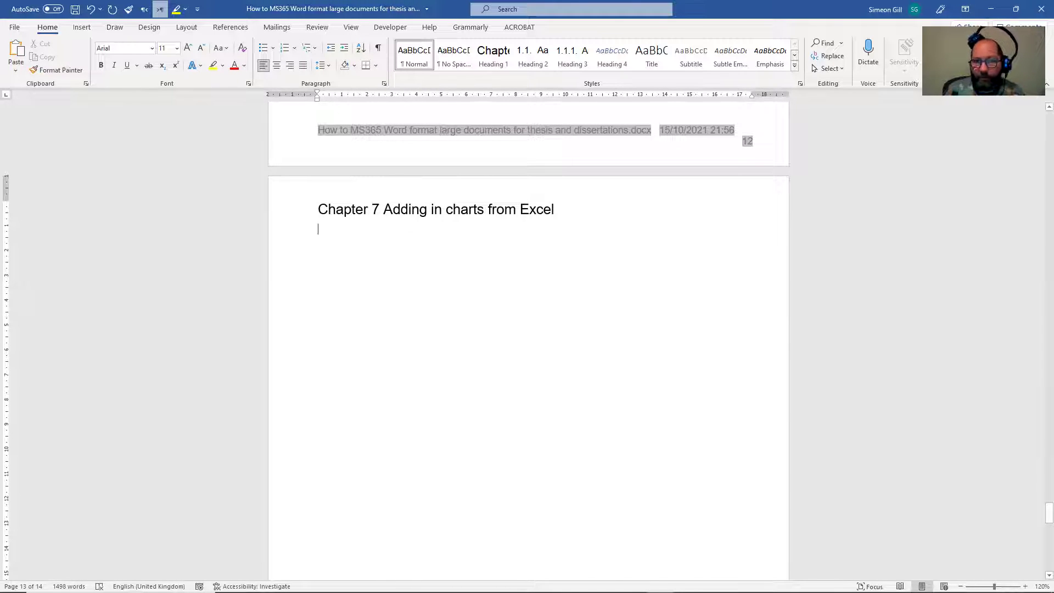
# Copy the '18-35 Bust - Hip Bivariate Plot' chart from Excel's Graph 1.xlsx, then return to Word
pyautogui.click(686, 582)
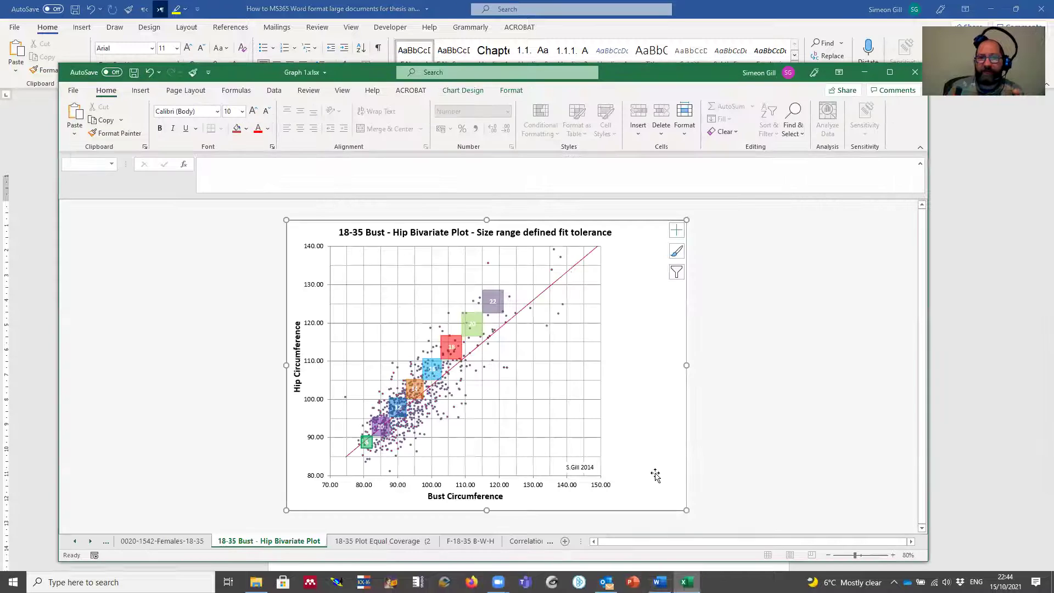
pyautogui.click(631, 296)
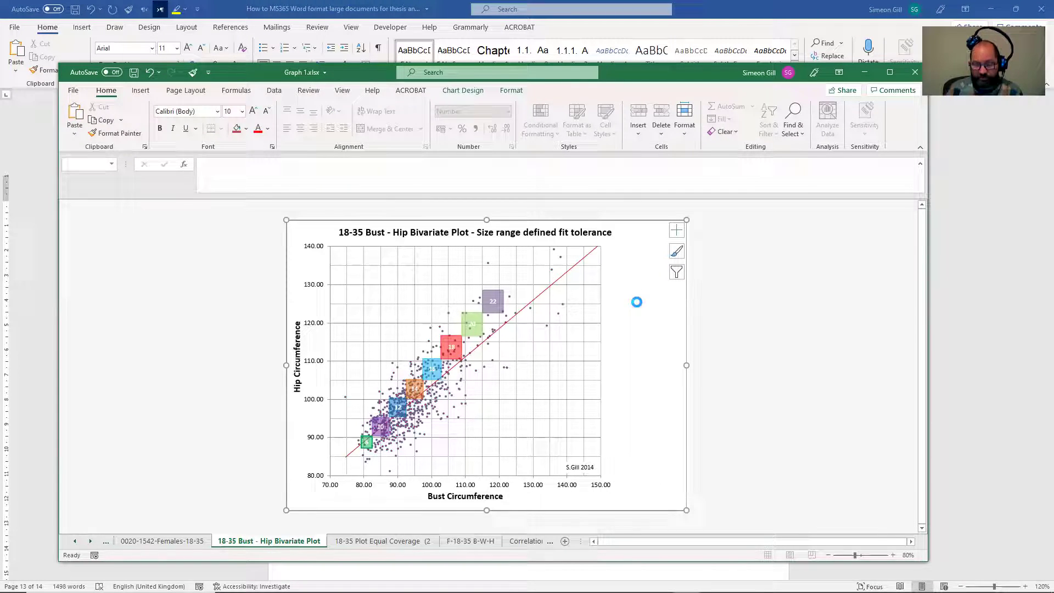
pyautogui.rightClick(638, 304)
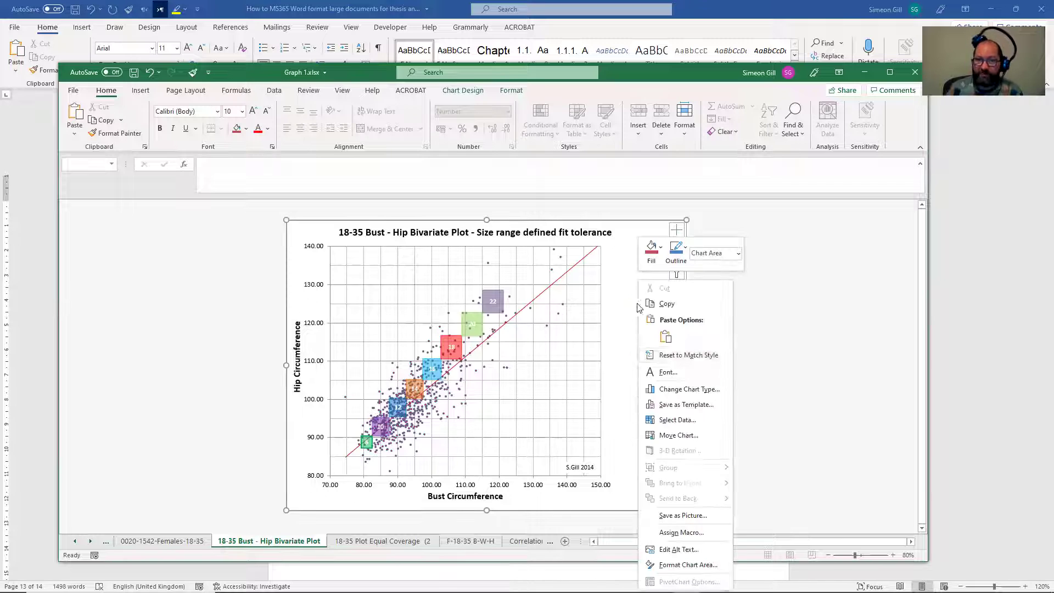
pyautogui.click(675, 303)
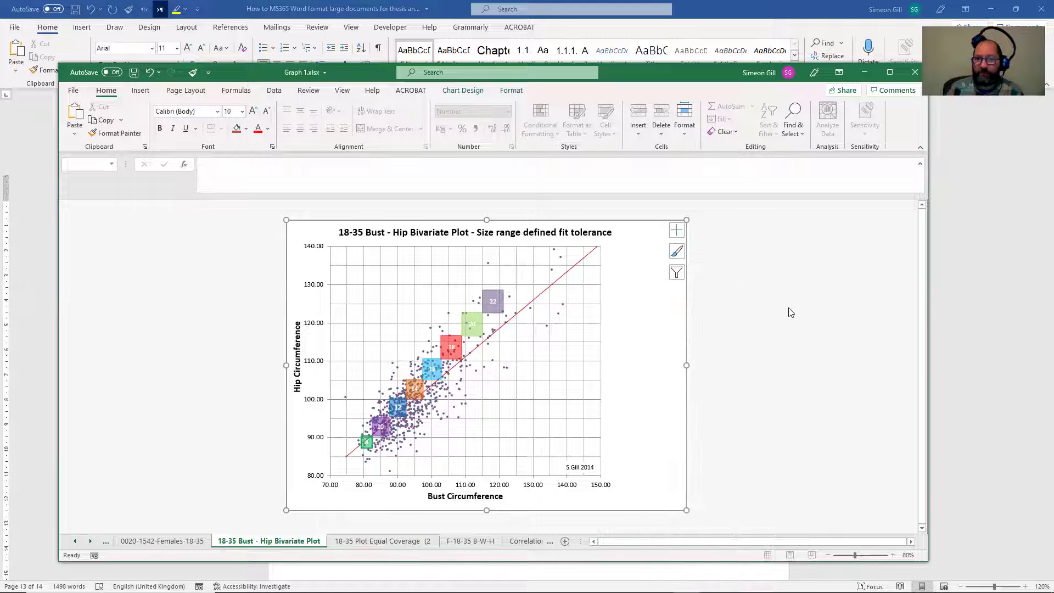
pyautogui.click(738, 21)
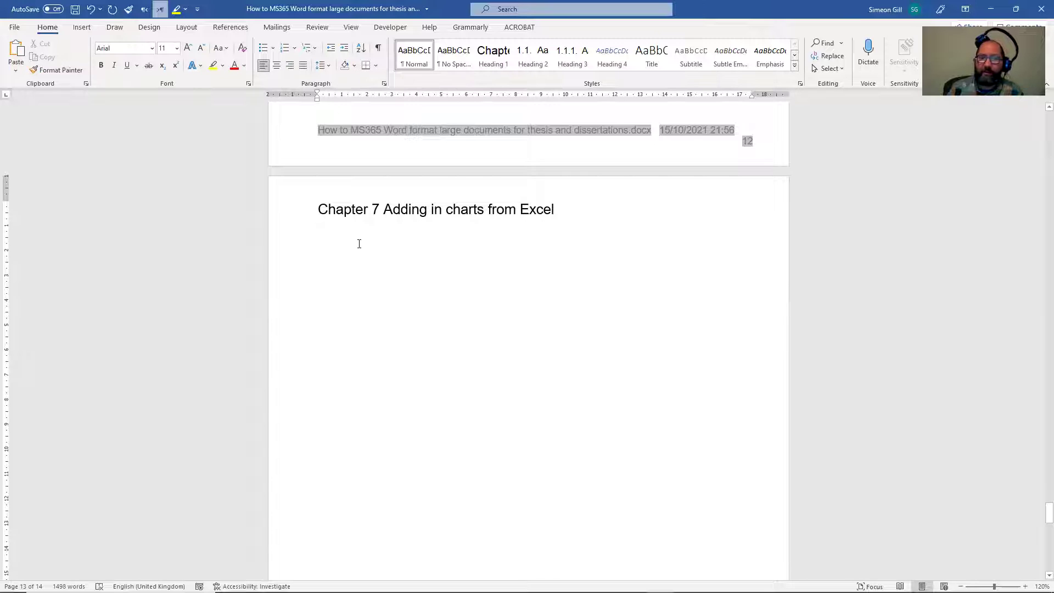
# Paste the copied chart under the Chapter 7 heading as Picture (Enhanced Metafile)
pyautogui.click(16, 71)
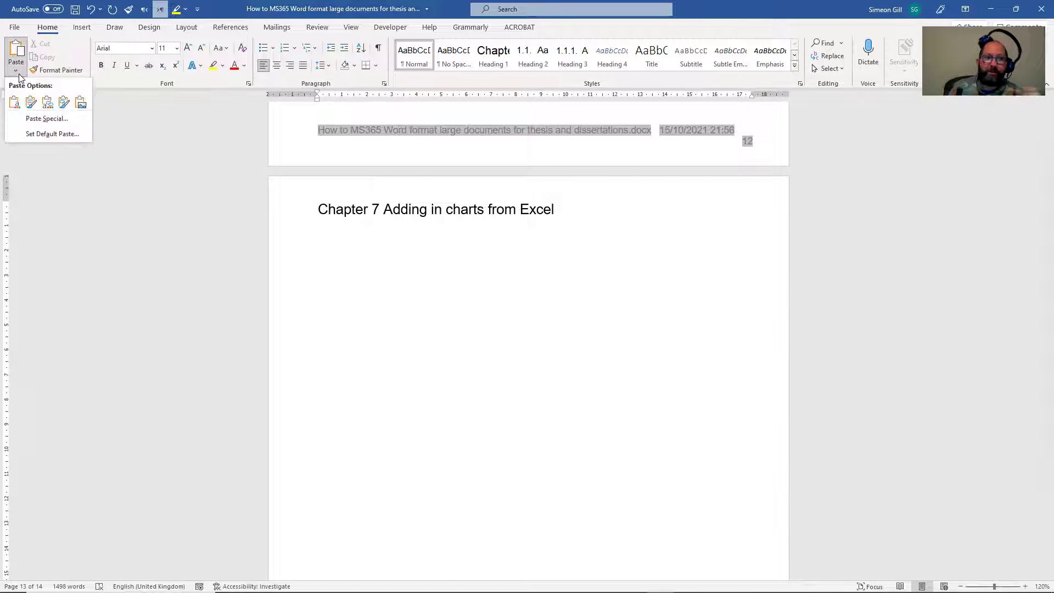
pyautogui.click(39, 116)
pyautogui.click(498, 269)
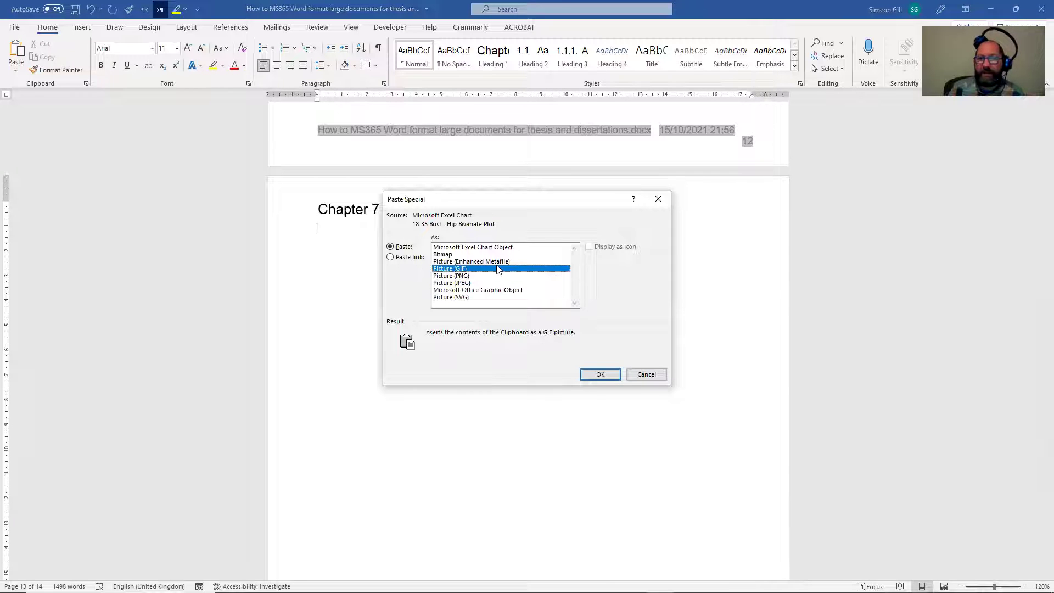
pyautogui.click(498, 261)
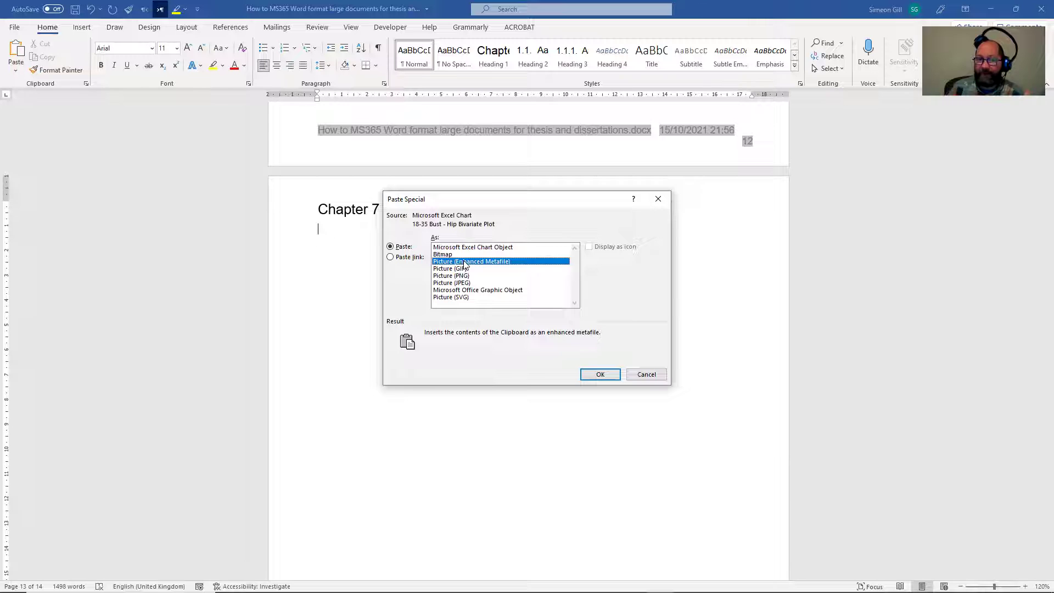
pyautogui.click(601, 375)
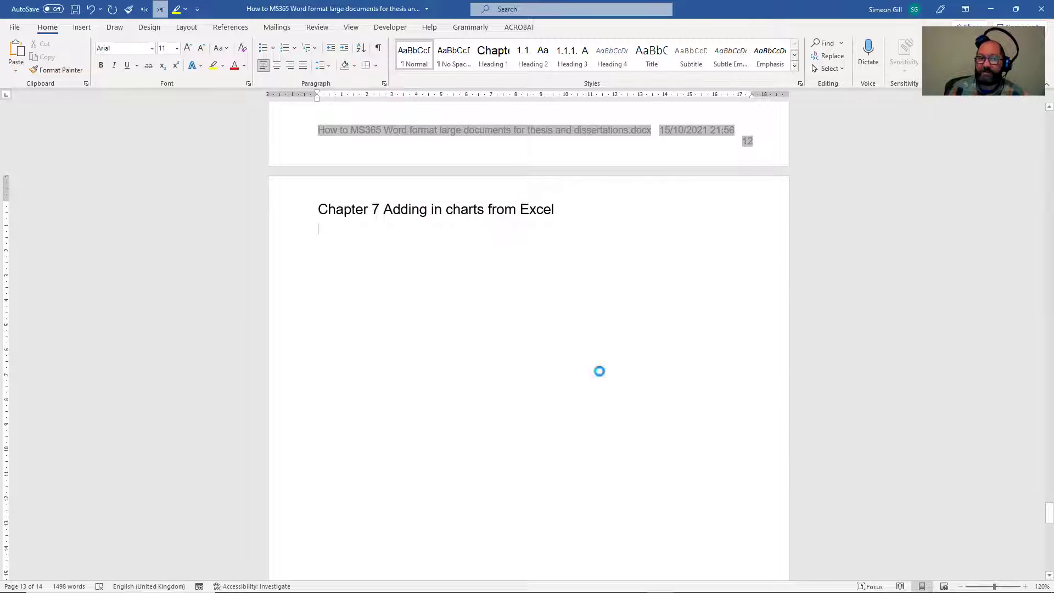
# Scale the pasted chart picture down and add an empty paragraph after it
pyautogui.click(593, 371)
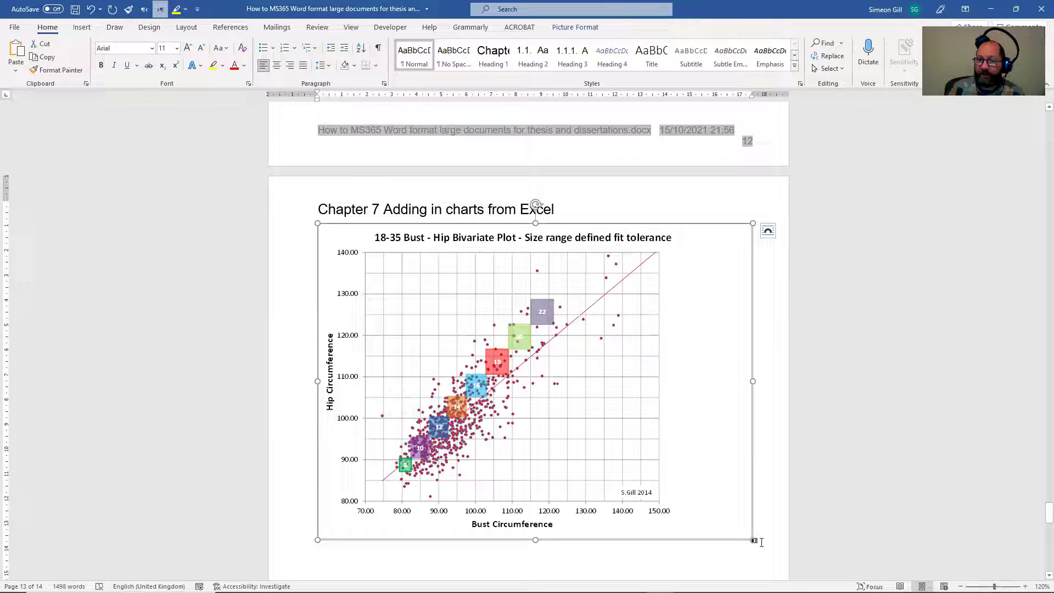
pyautogui.moveTo(727, 519); pyautogui.dragTo(658, 452)
pyautogui.click(709, 465)
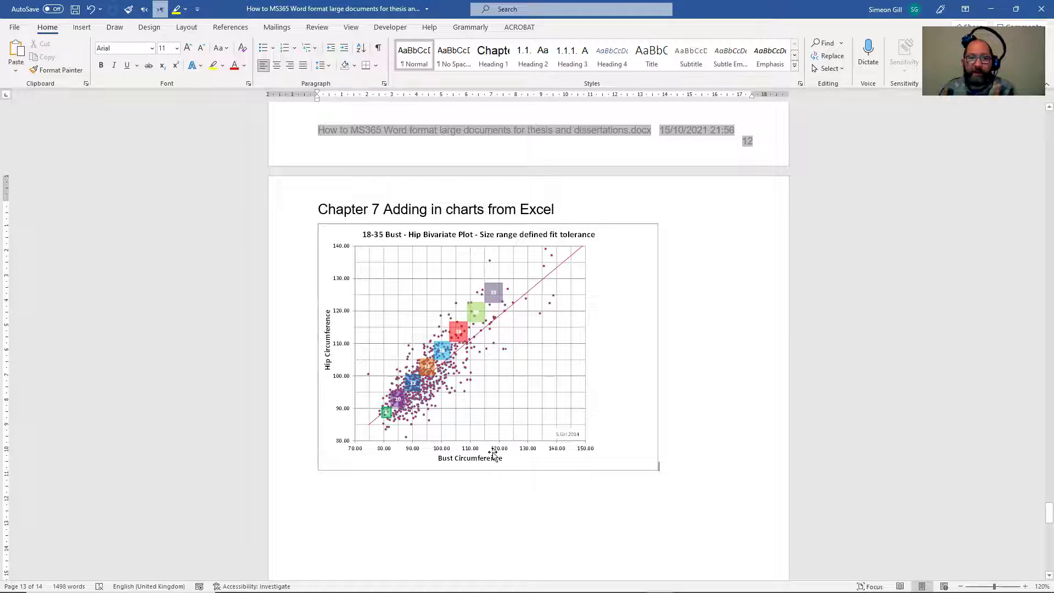
pyautogui.press('Return')
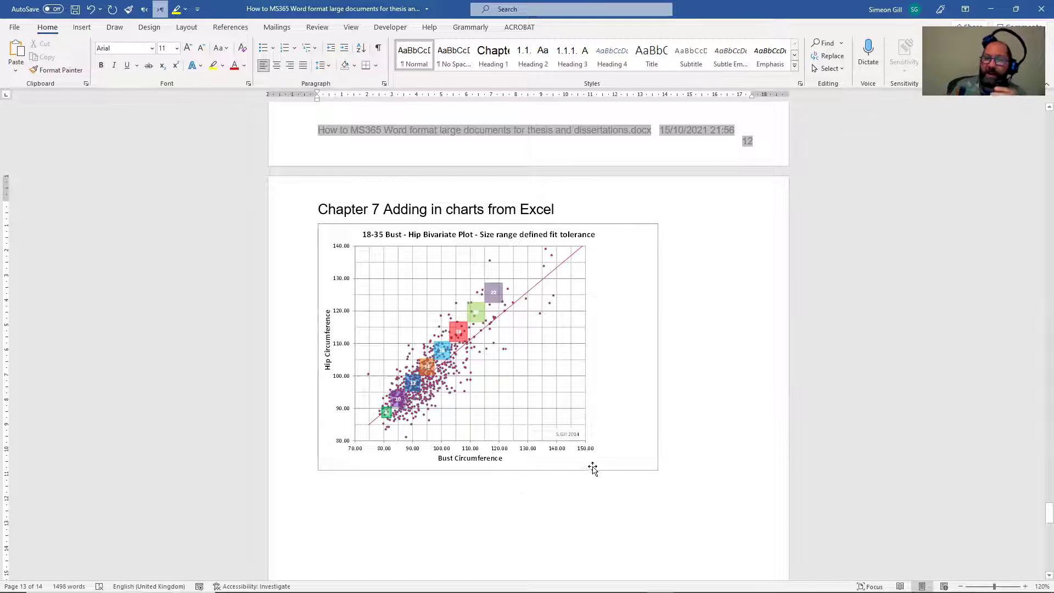
# Copy cells A1:K21 from Excel's 0020-1542-Females-18-35 sheet, then return to Word
pyautogui.moveTo(580, 583)
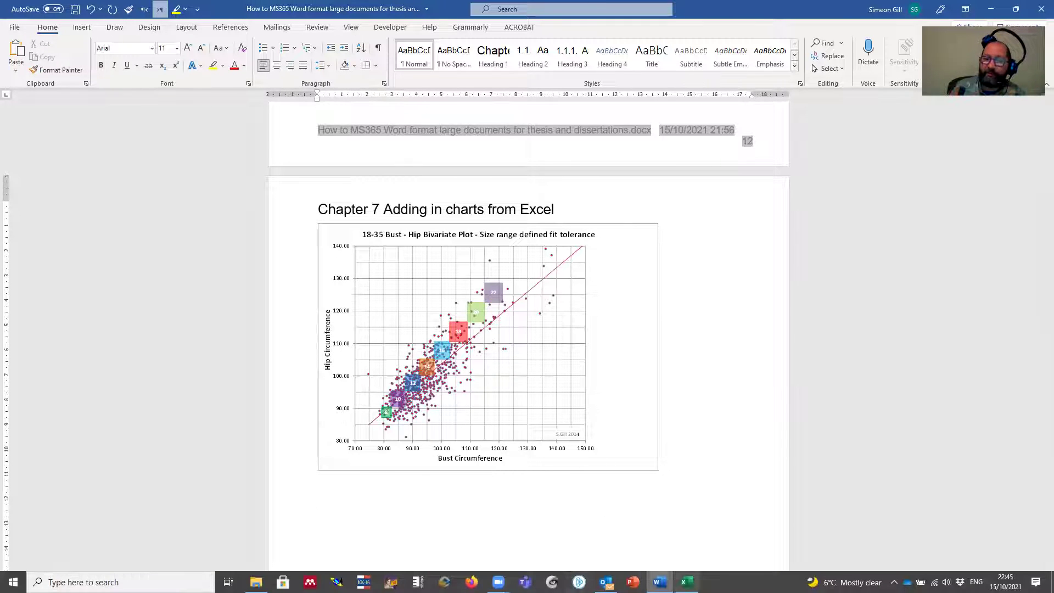
pyautogui.click(687, 582)
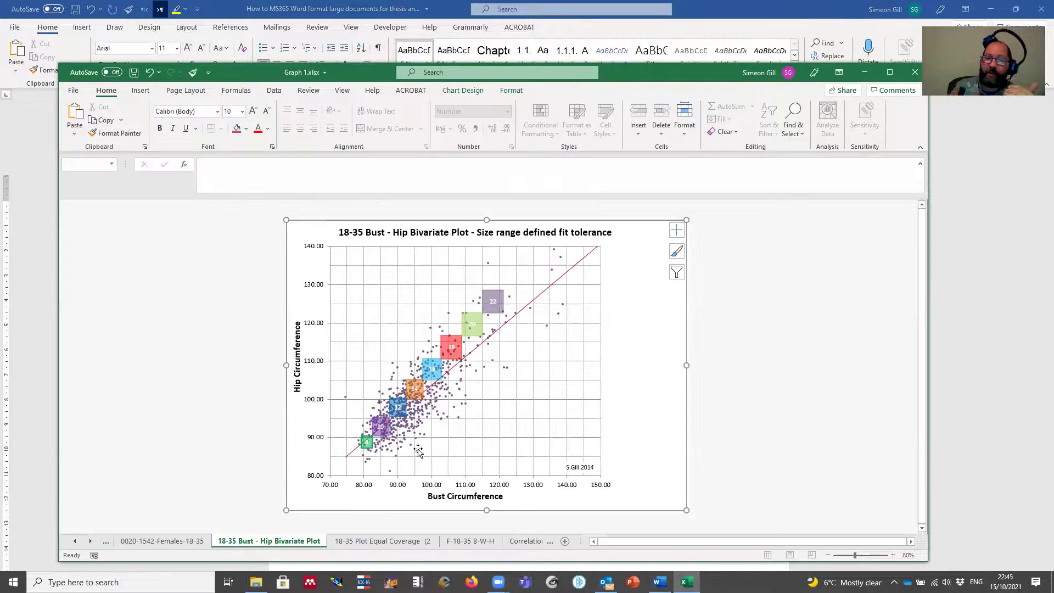
pyautogui.click(168, 543)
pyautogui.moveTo(93, 222); pyautogui.dragTo(436, 486)
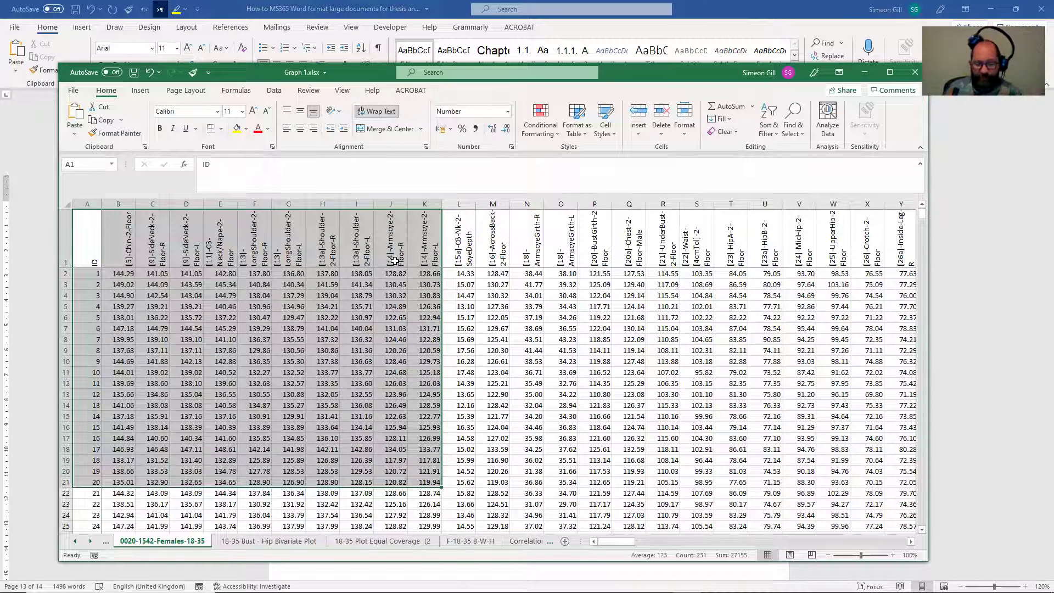
pyautogui.hotkey('ctrl', 'c')
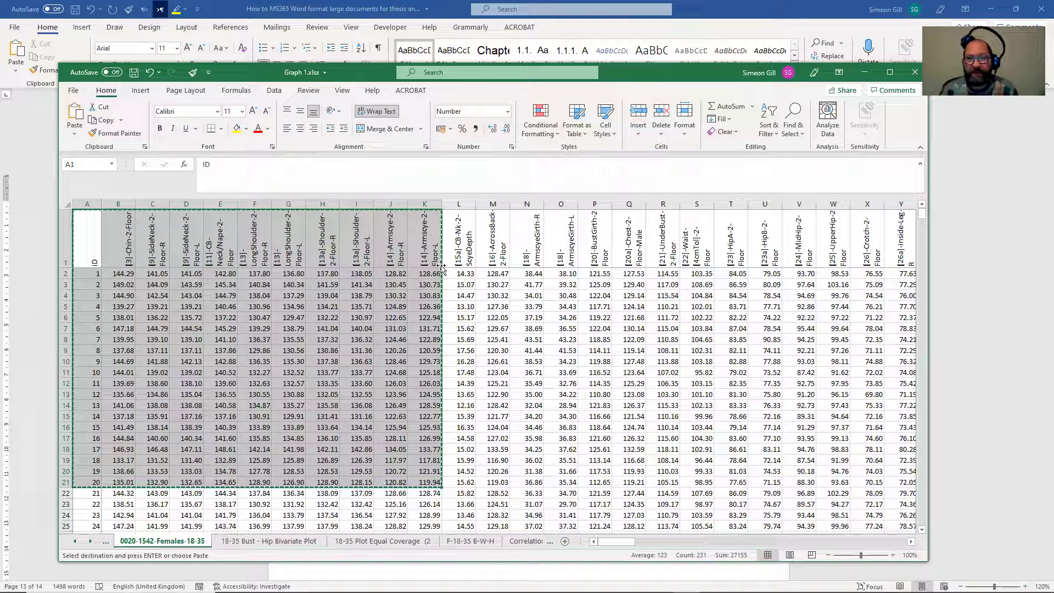
pyautogui.click(789, 61)
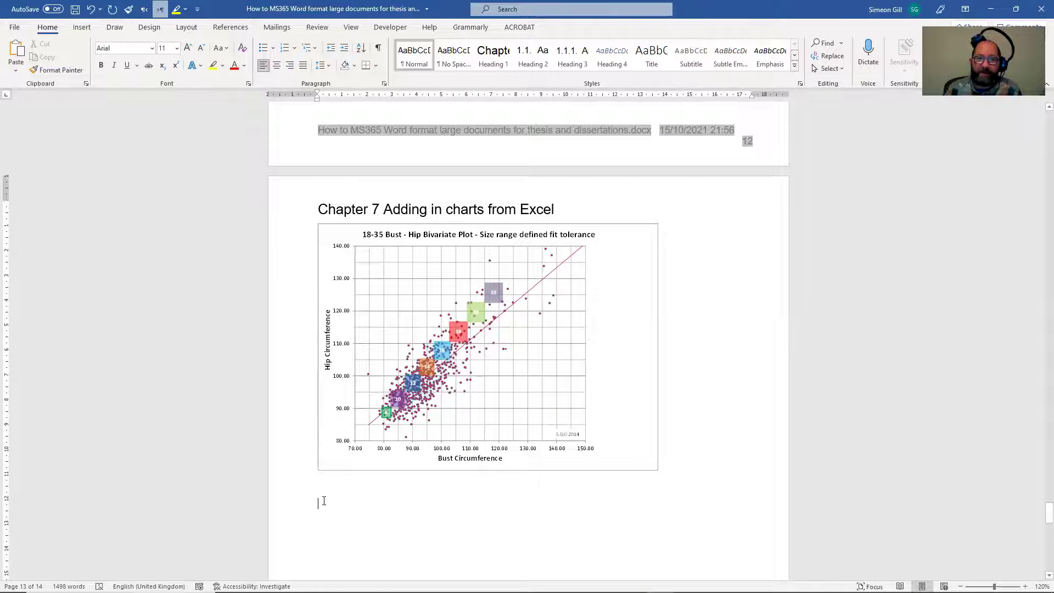
pyautogui.click(16, 71)
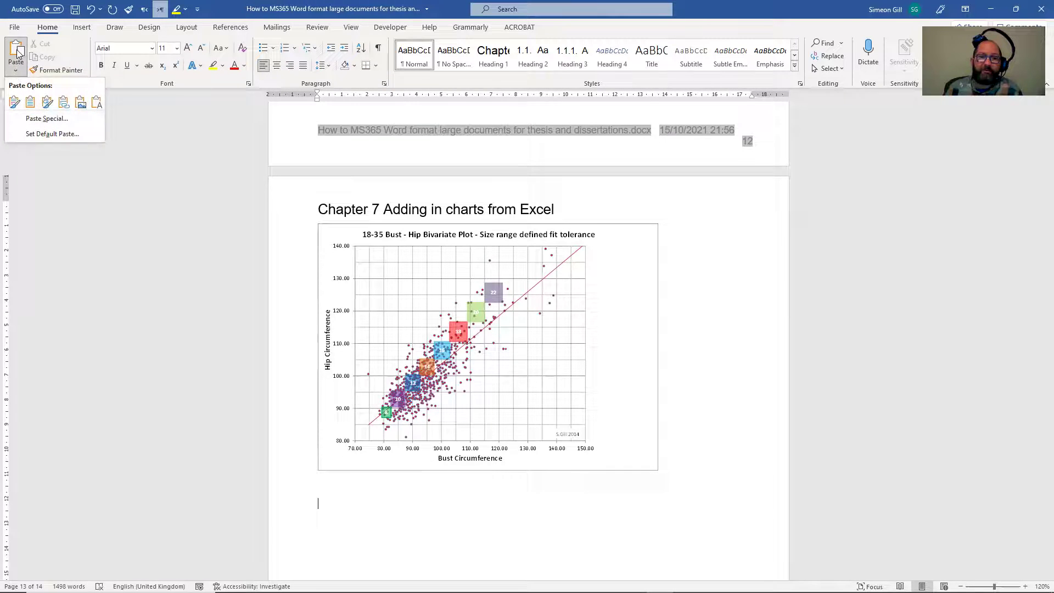
pyautogui.click(19, 53)
pyautogui.click(503, 346)
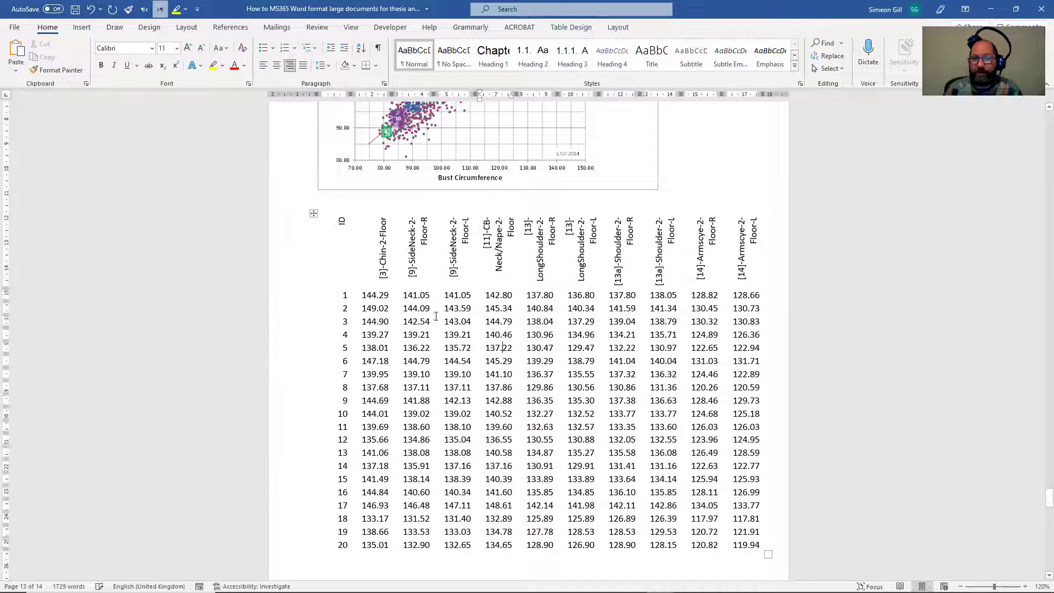
pyautogui.click(371, 215)
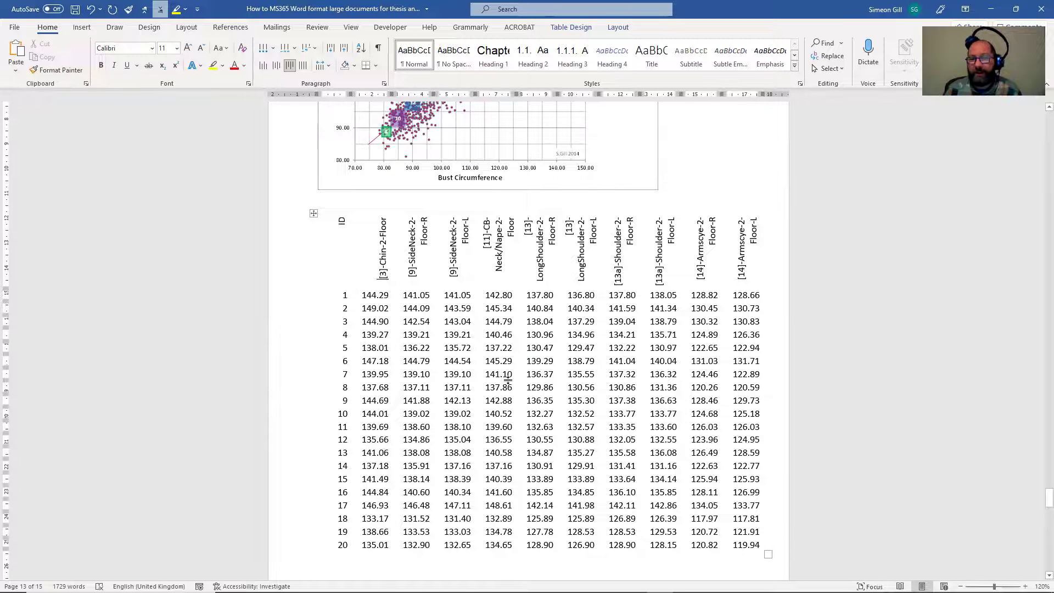
pyautogui.click(314, 214)
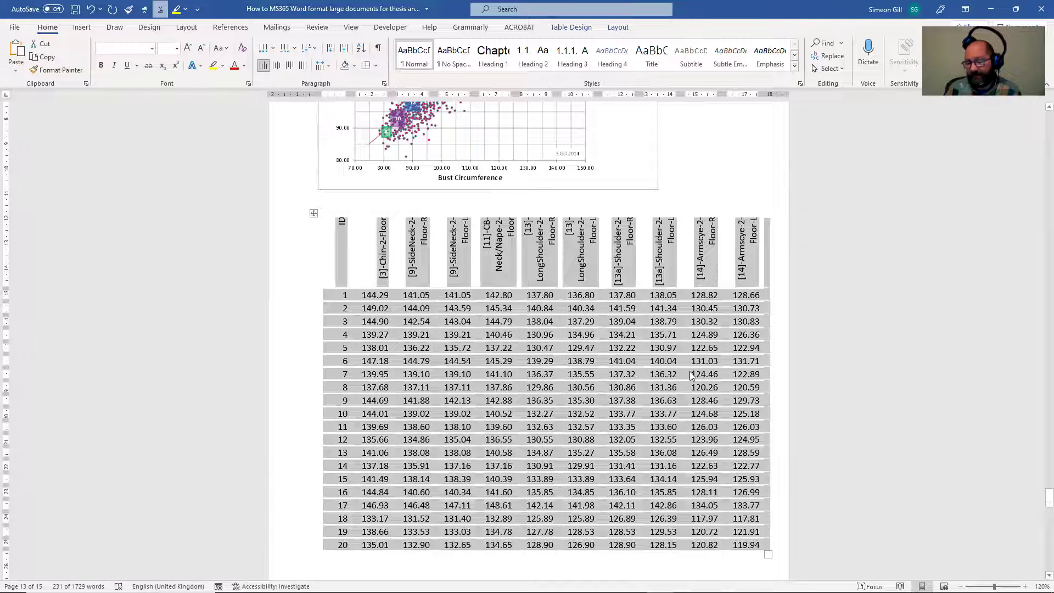
pyautogui.press('BackSpace')
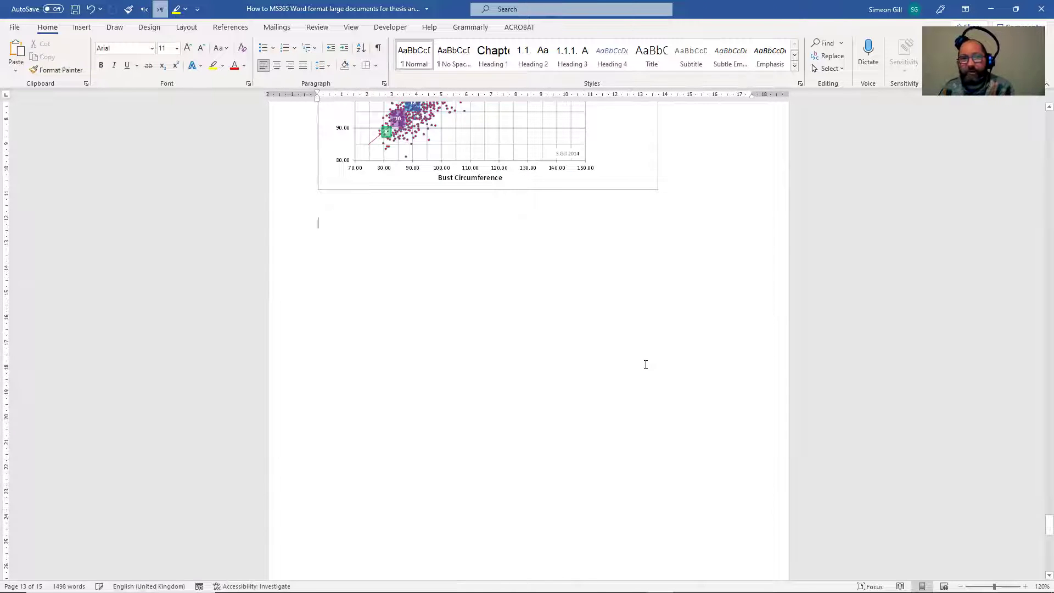
# Paste the copied Excel data after the chart as Picture (Enhanced Metafile)
pyautogui.click(12, 73)
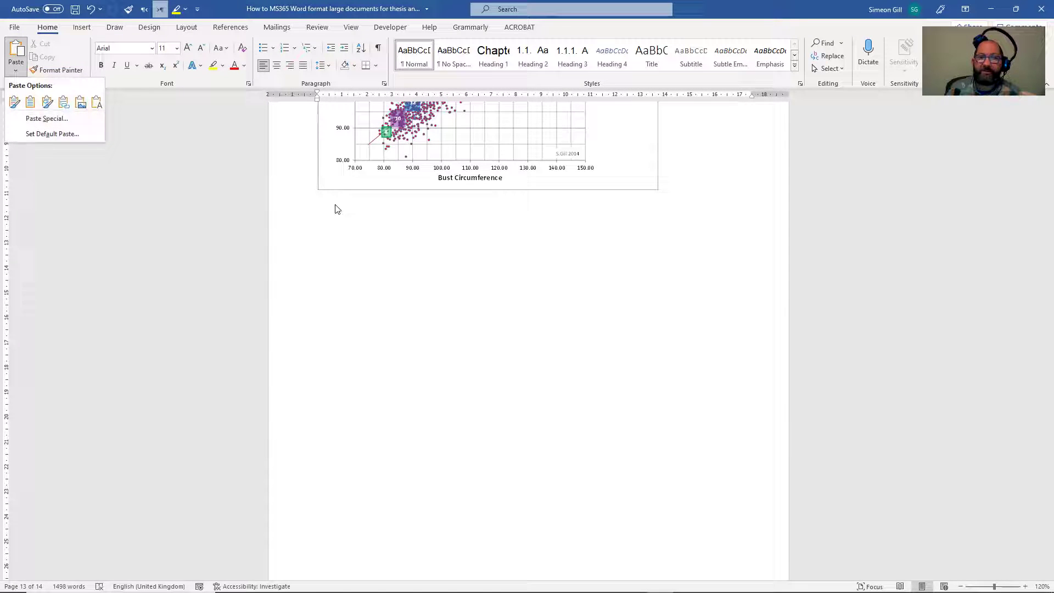
pyautogui.click(42, 118)
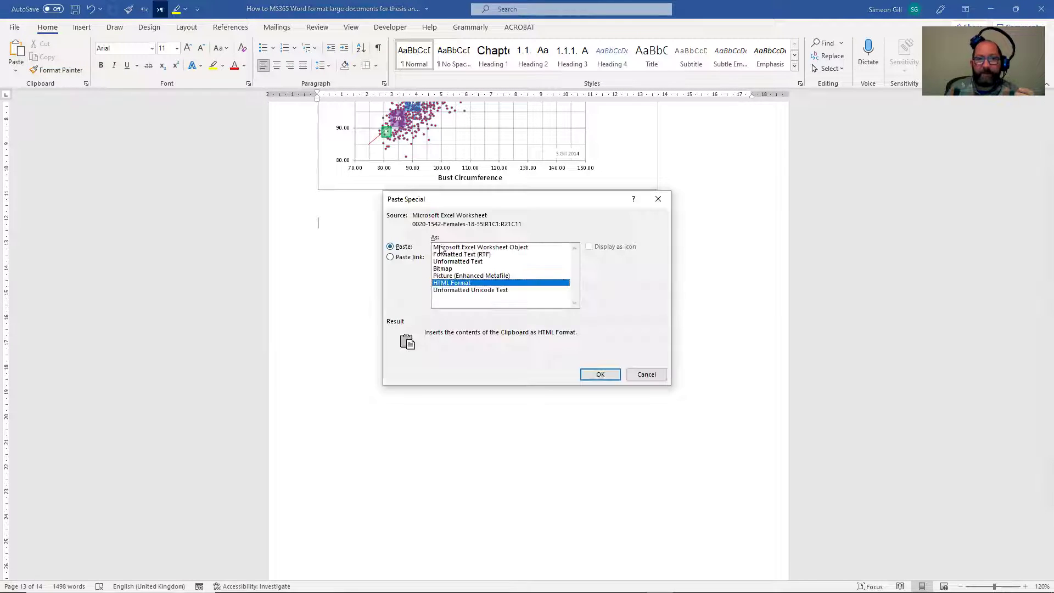
pyautogui.click(483, 275)
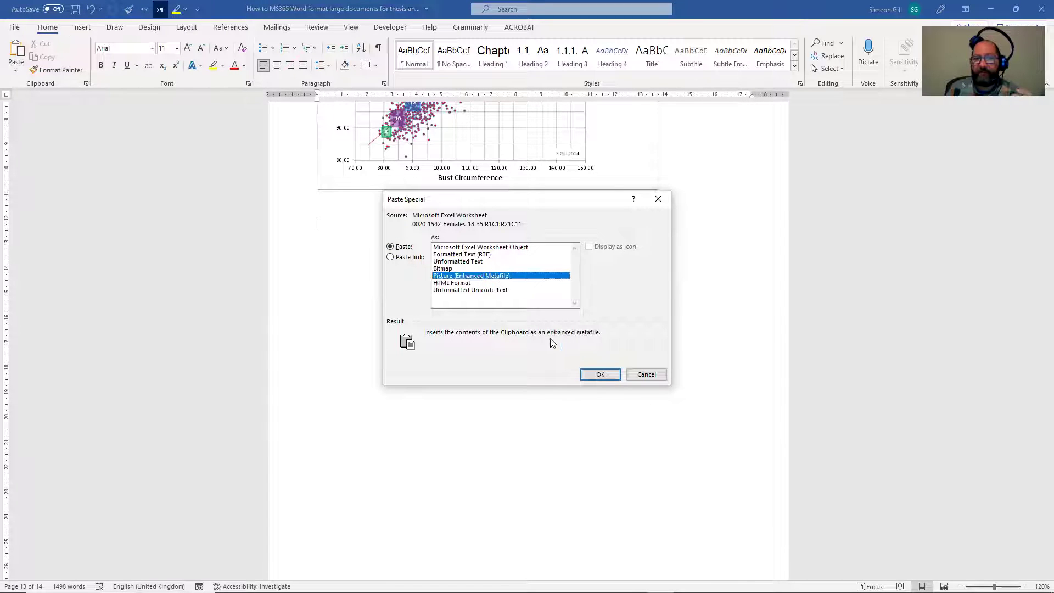
pyautogui.click(600, 375)
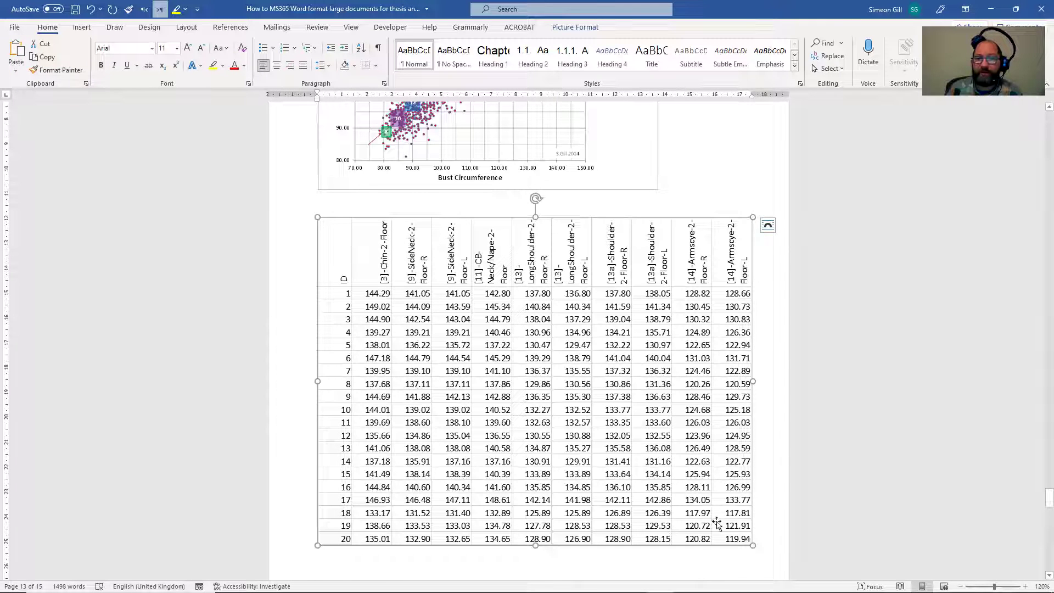
# Shrink the table picture, rotate it onto its side, and enlarge it to fill the page
pyautogui.moveTo(753, 547); pyautogui.dragTo(656, 477)
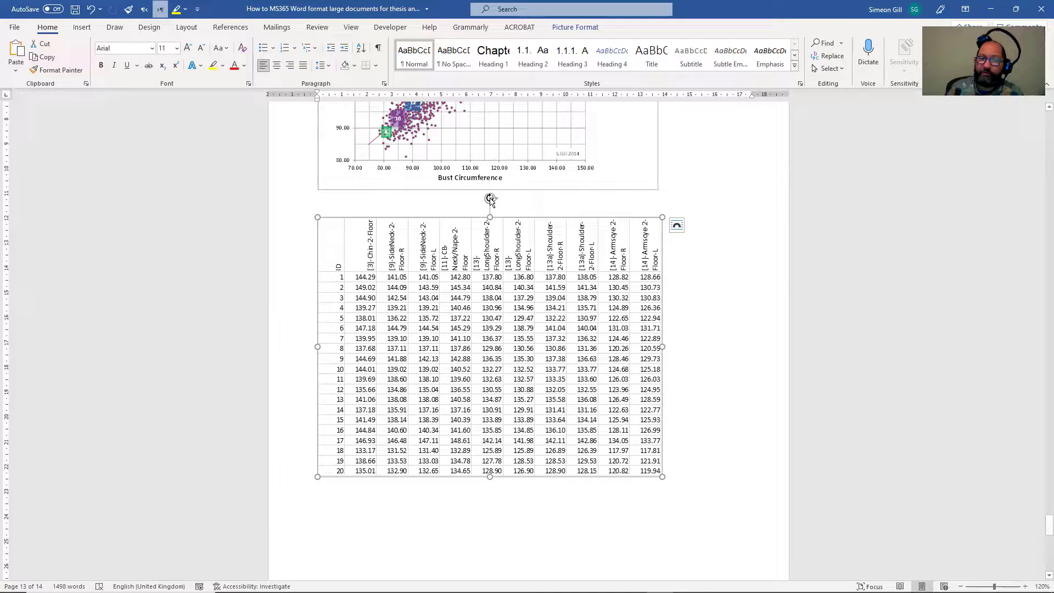
pyautogui.moveTo(490, 199); pyautogui.dragTo(256, 356)
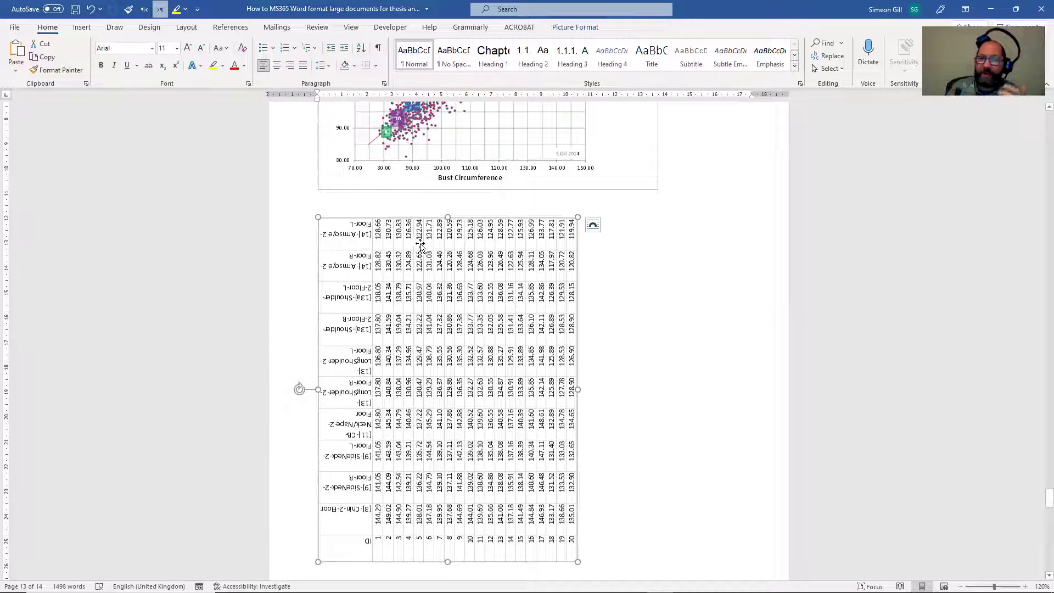
pyautogui.scroll(-3, 472, 330)
pyautogui.scroll(3, 479, 355)
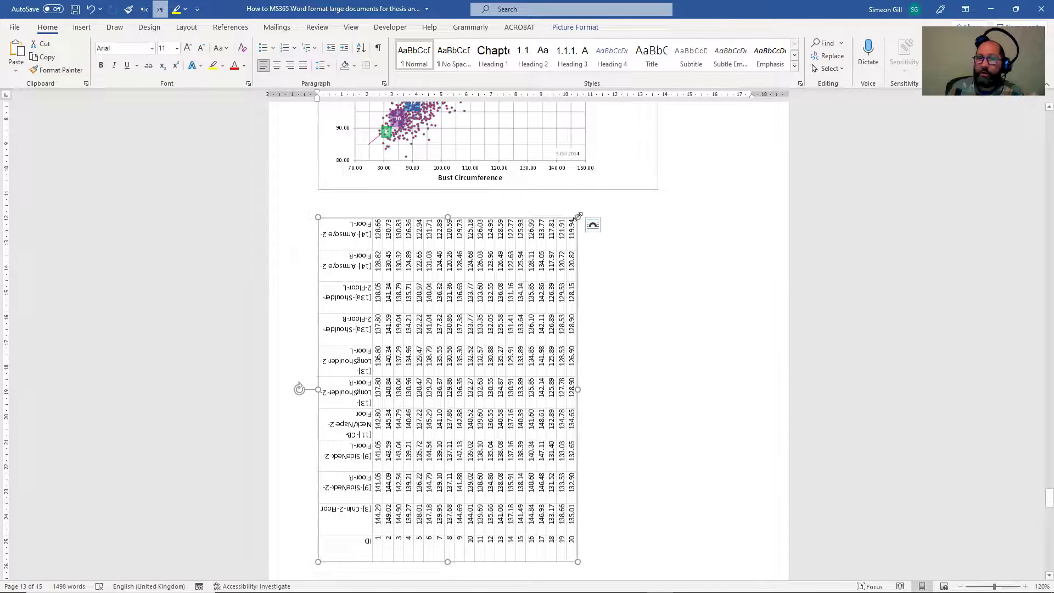
pyautogui.moveTo(580, 213); pyautogui.dragTo(699, 143)
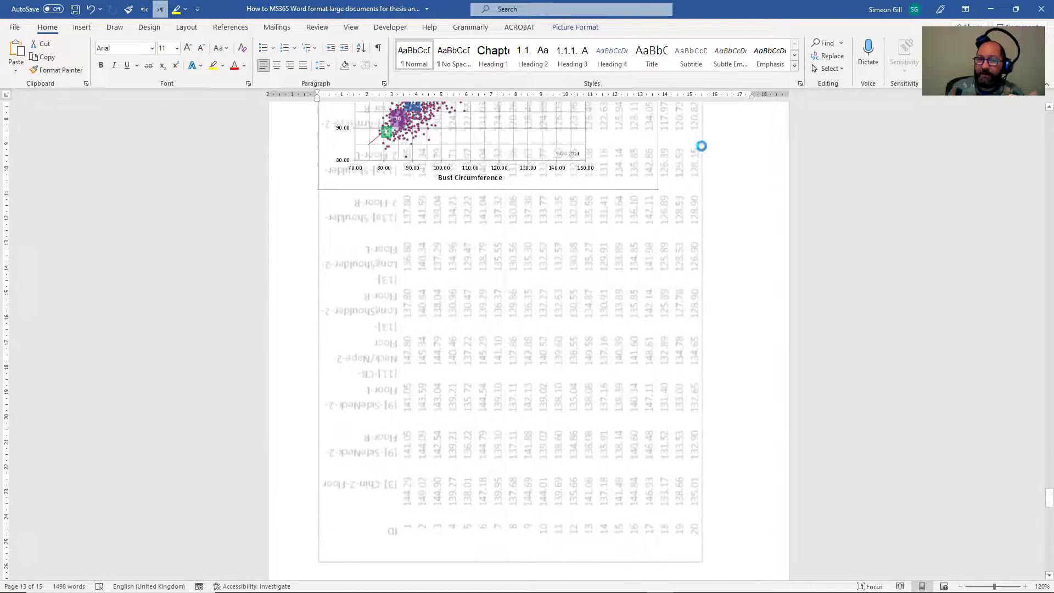
pyautogui.scroll(5, 672, 308)
pyautogui.scroll(-9, 687, 335)
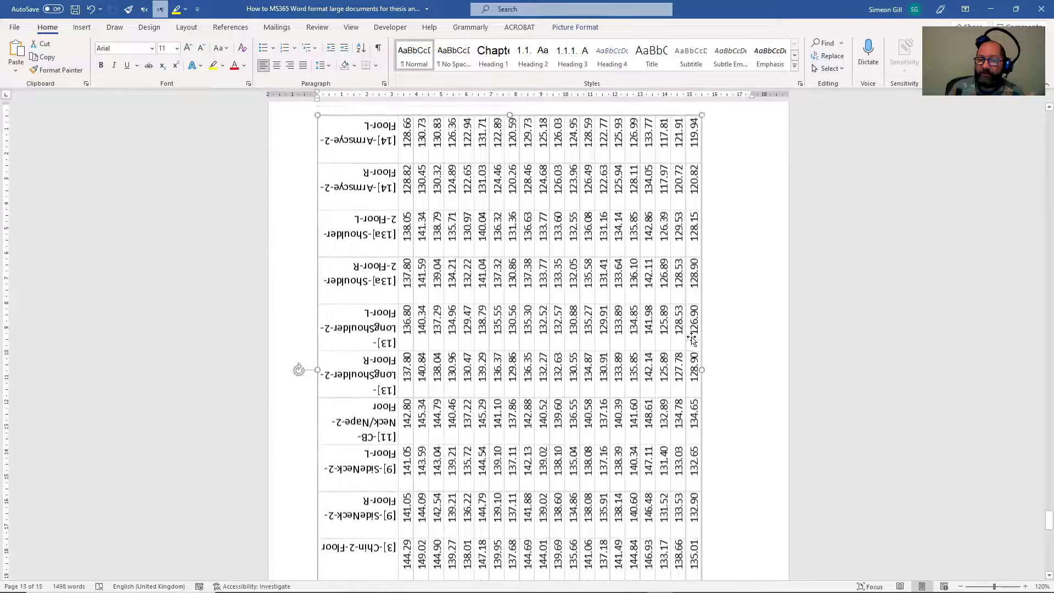
pyautogui.scroll(-3, 687, 344)
pyautogui.scroll(4, 694, 395)
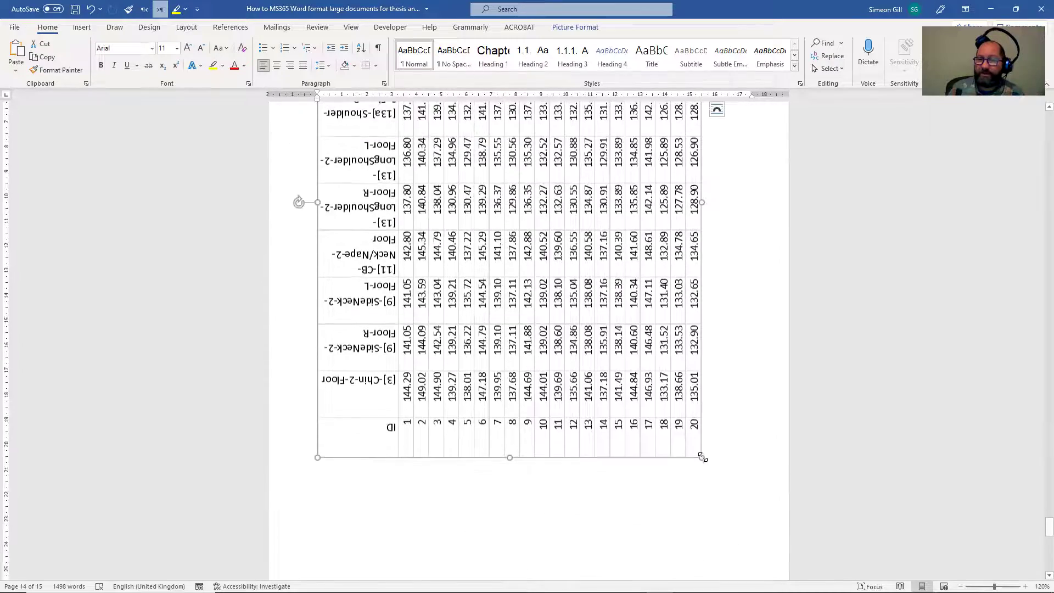
pyautogui.moveTo(720, 483); pyautogui.dragTo(728, 487)
pyautogui.scroll(5, 690, 399)
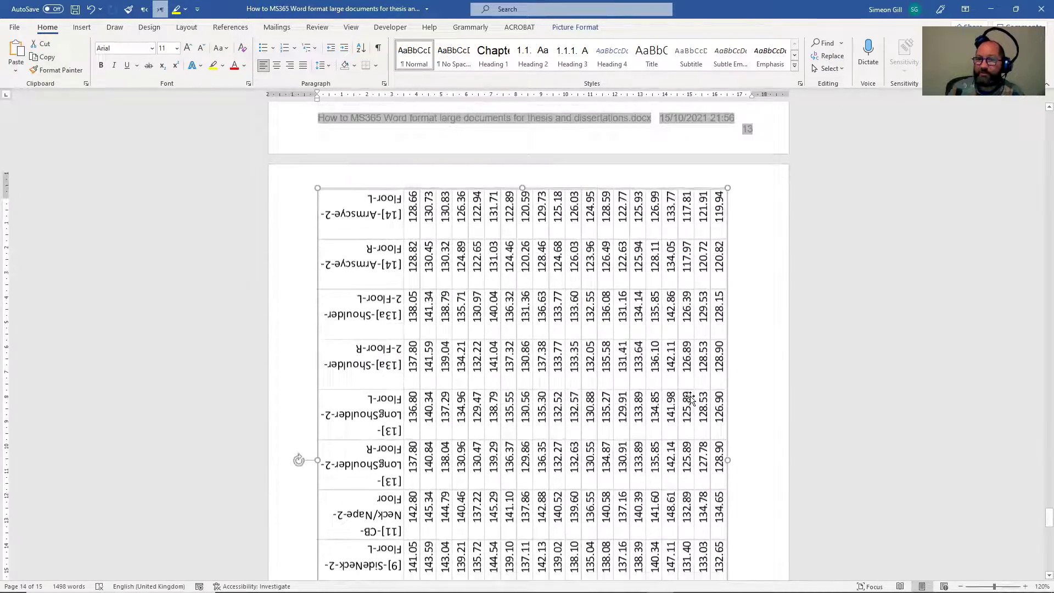
pyautogui.scroll(-5, 539, 330)
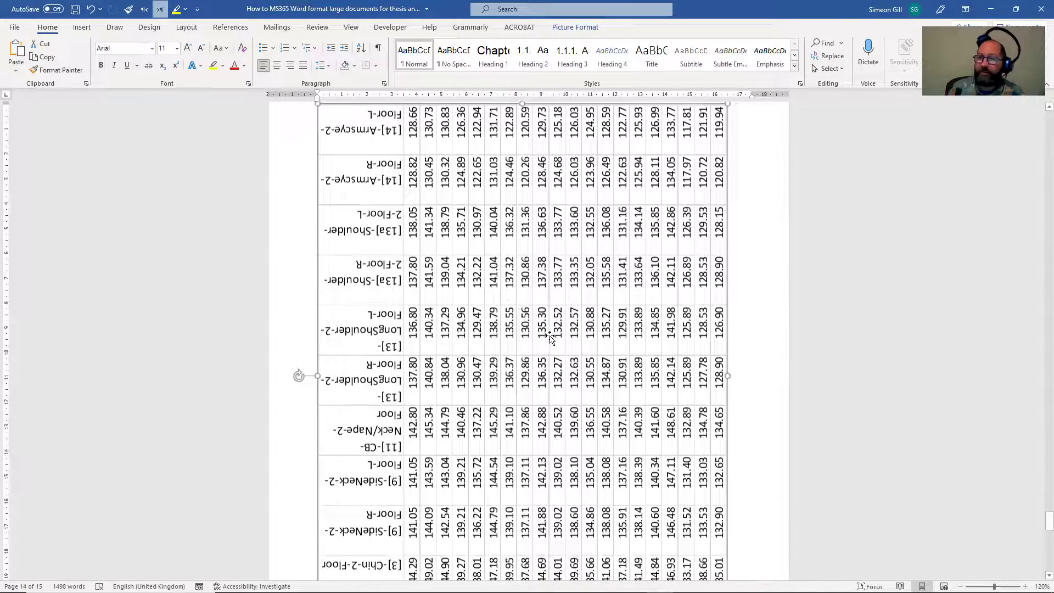
pyautogui.scroll(7, 530, 368)
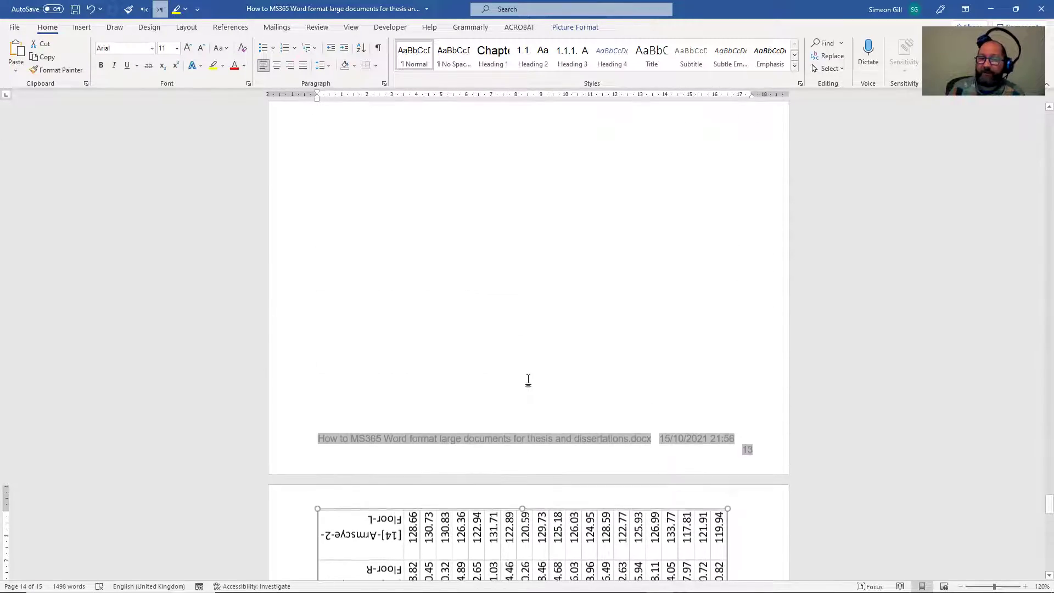
pyautogui.scroll(-6, 494, 385)
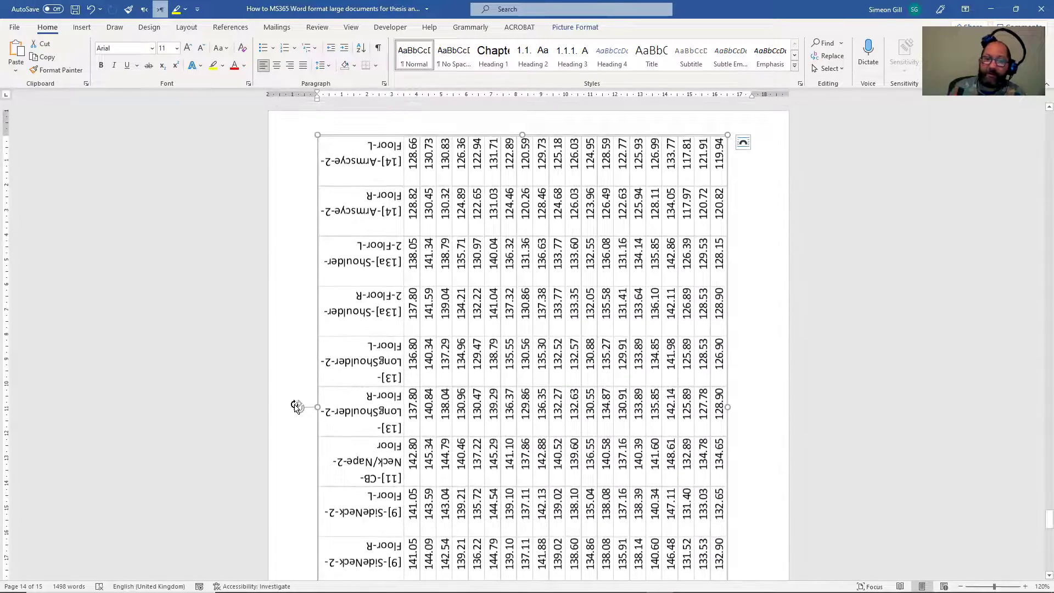
# Turn the sideways table picture to face the other way on page 14
pyautogui.moveTo(301, 360); pyautogui.dragTo(626, 406)
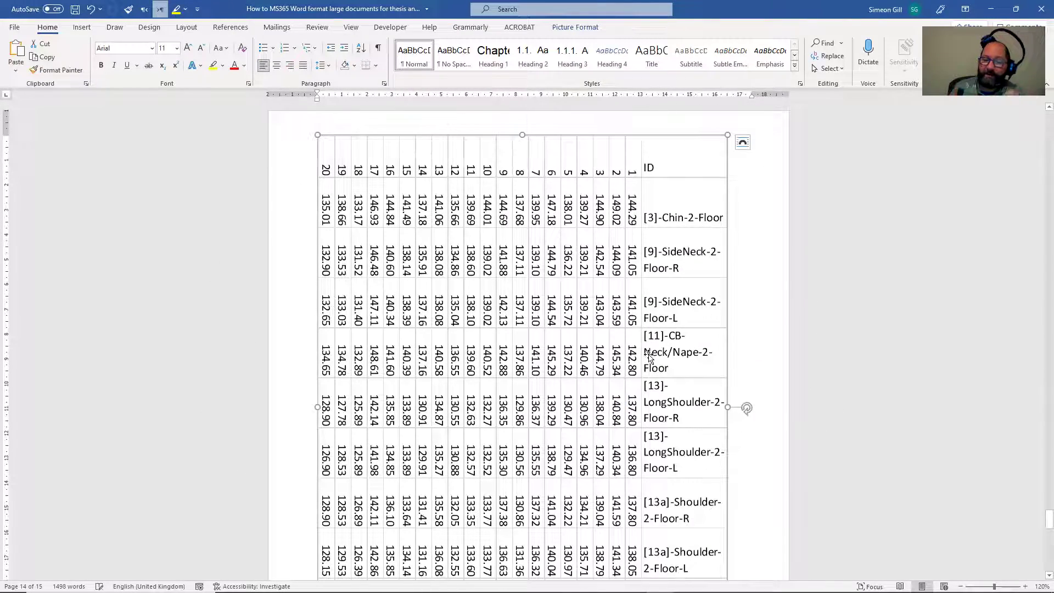
pyautogui.scroll(-5, 739, 334)
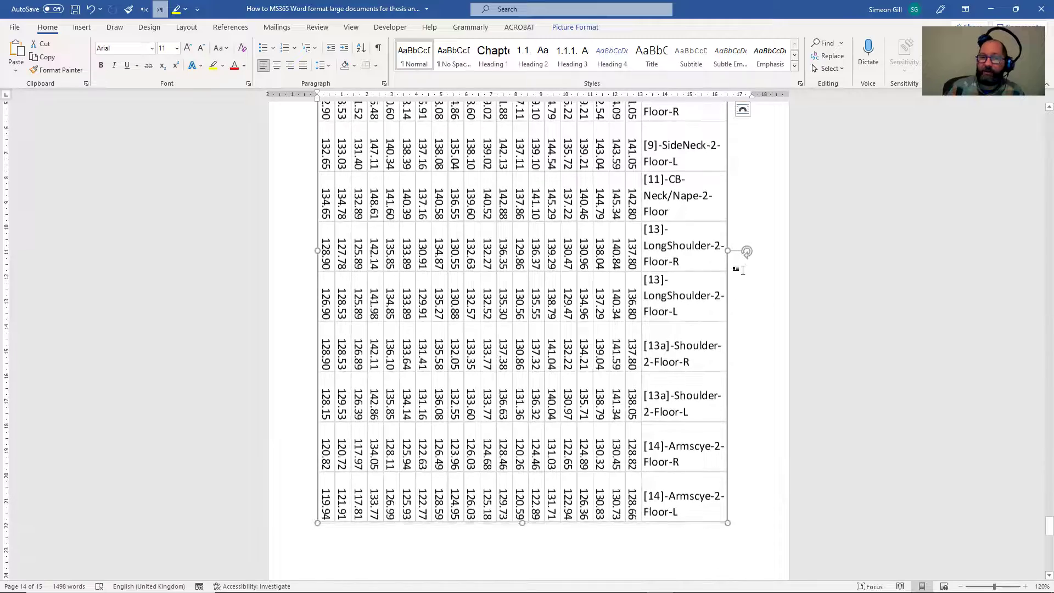
pyautogui.scroll(5, 724, 351)
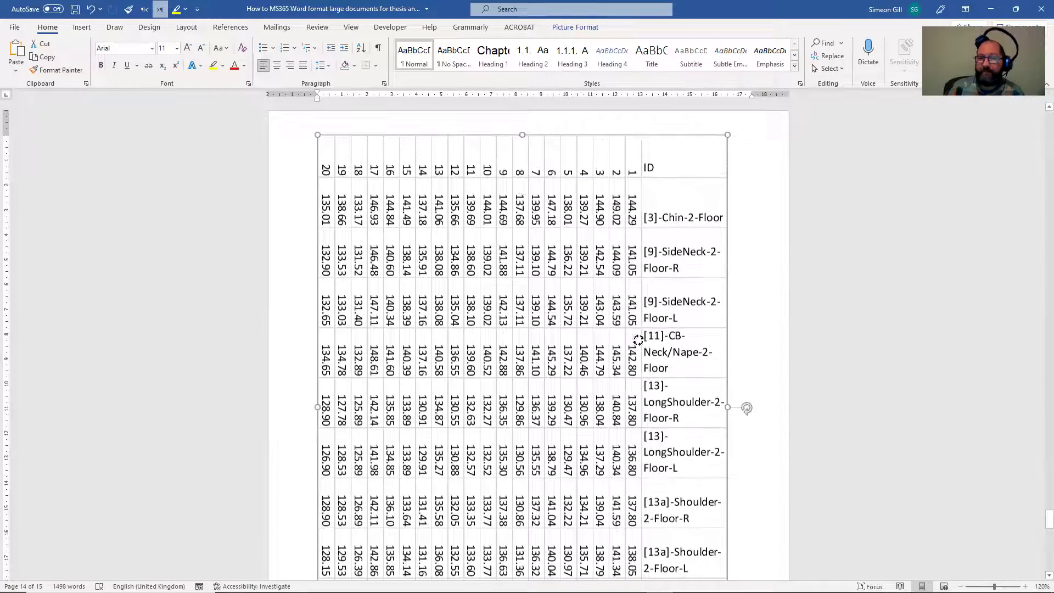
pyautogui.moveTo(746, 405); pyautogui.dragTo(305, 404)
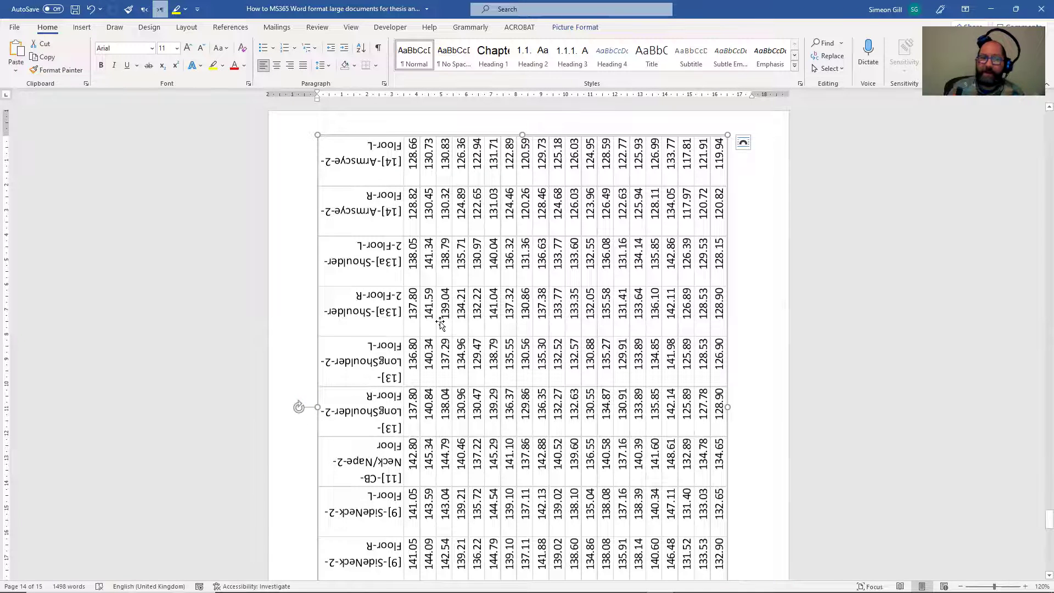
pyautogui.scroll(-4, 437, 317)
pyautogui.scroll(-4, 437, 317)
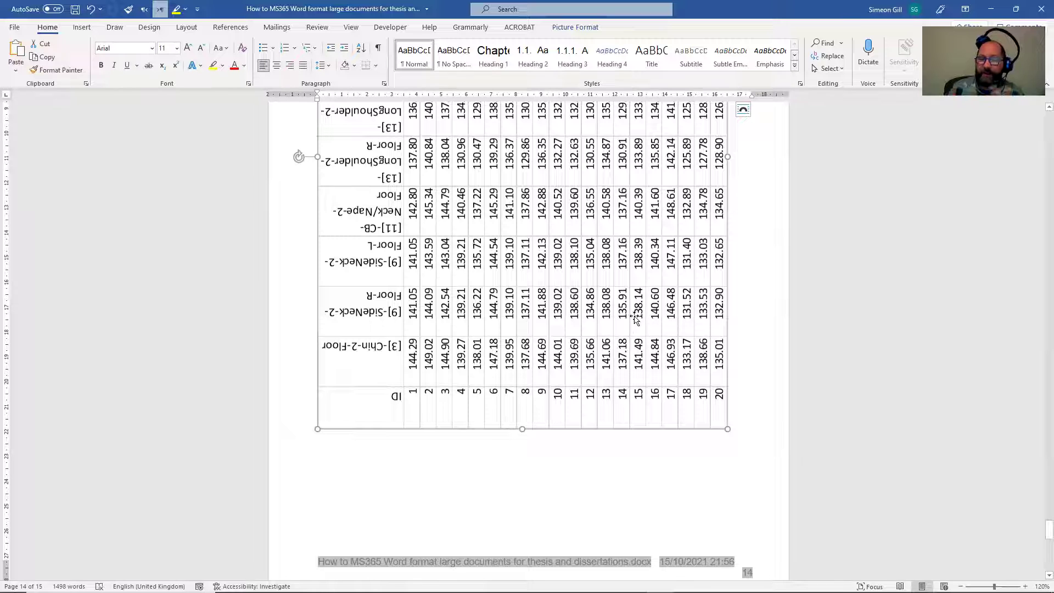
pyautogui.scroll(-15, 522, 362)
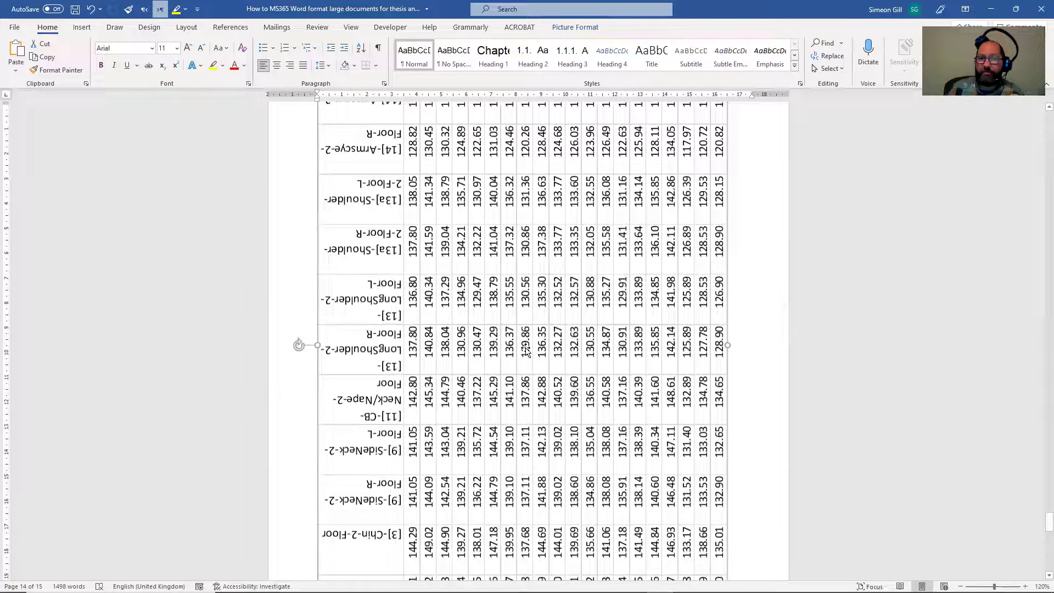
pyautogui.scroll(1, 511, 350)
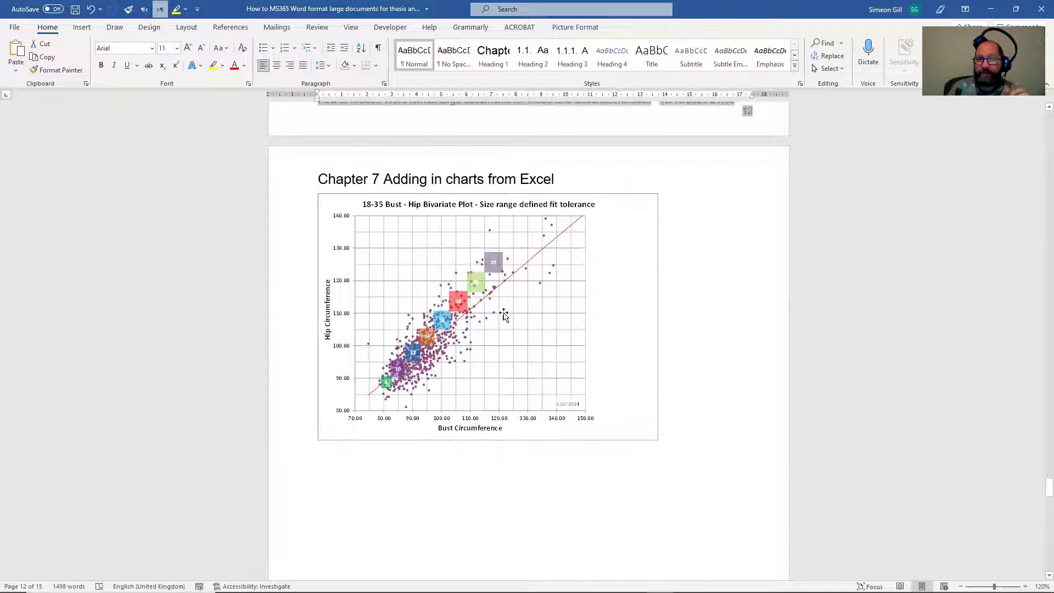
# Caption the Chapter 7 chart with the Figure label, typing 'Figure 7-1' below it
pyautogui.click(504, 322)
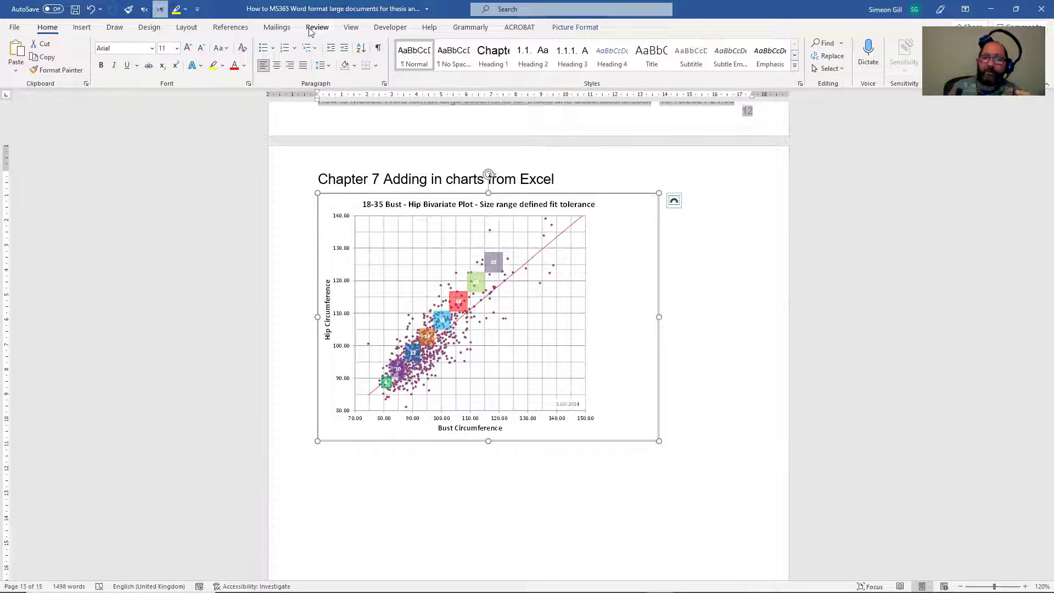
pyautogui.click(242, 30)
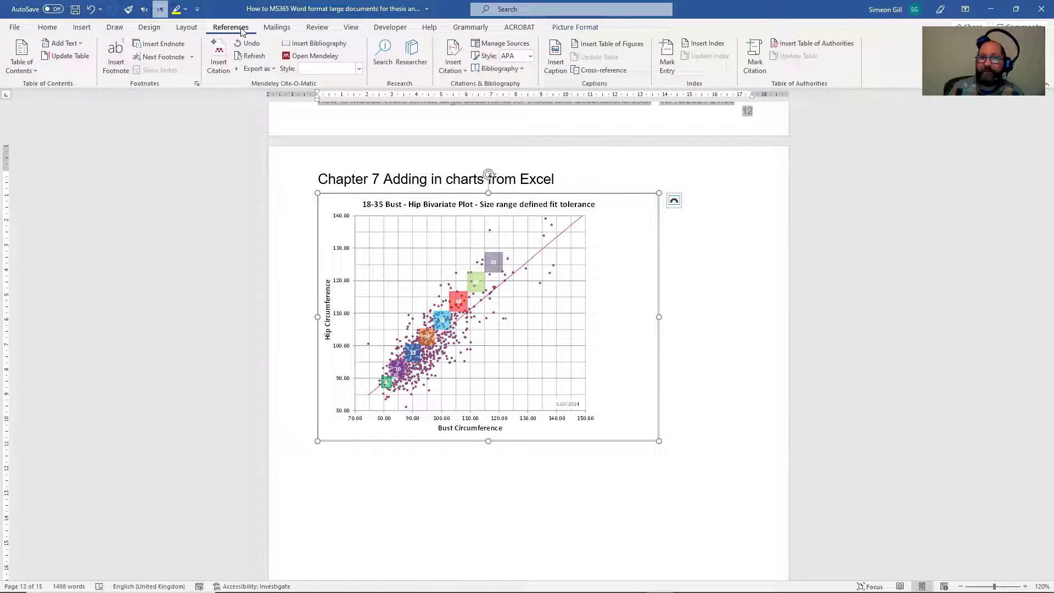
pyautogui.click(553, 48)
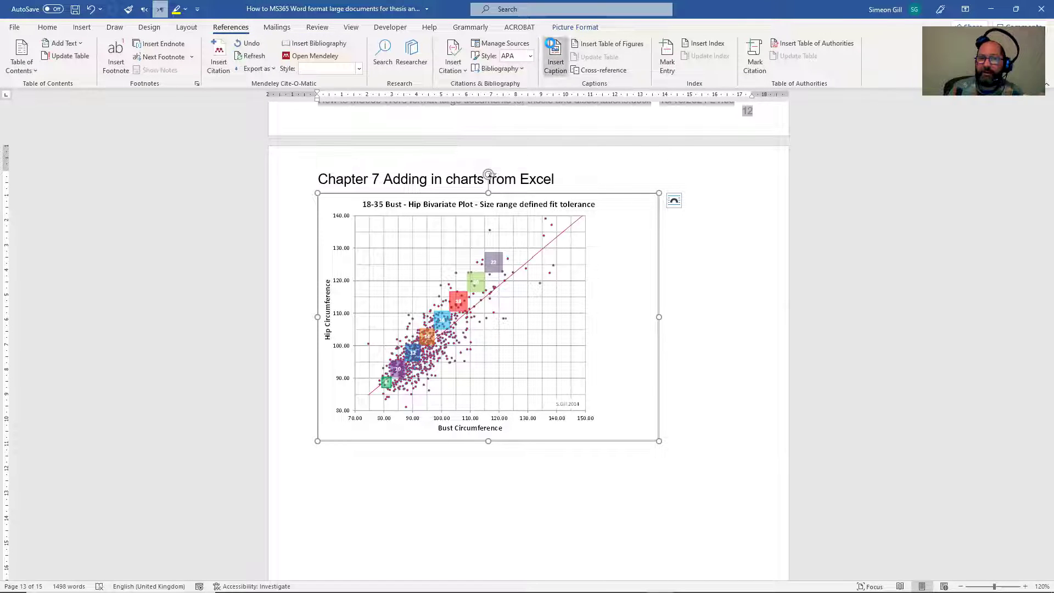
pyautogui.click(598, 281)
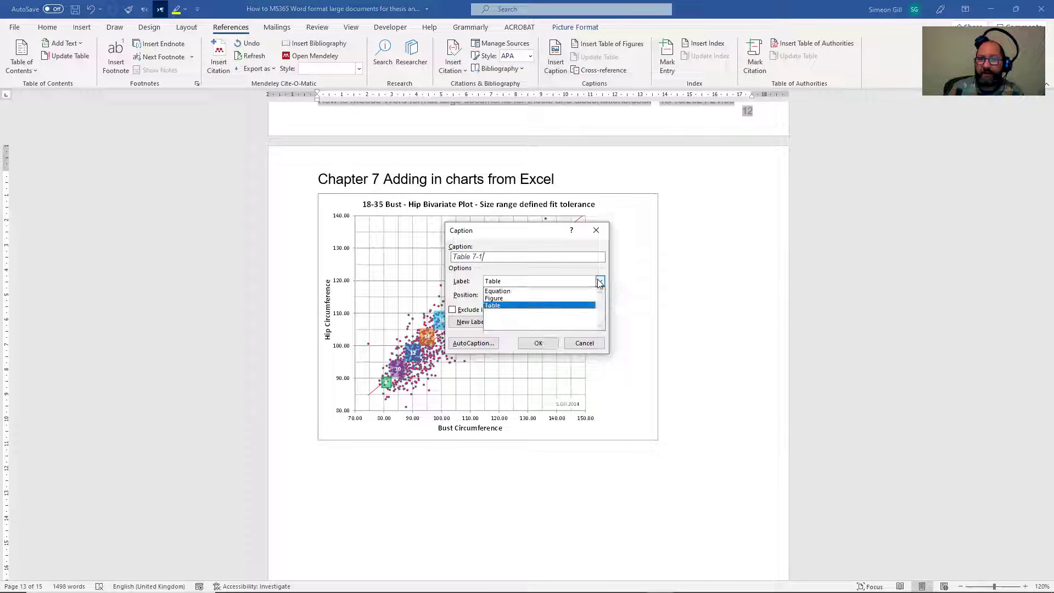
pyautogui.click(547, 300)
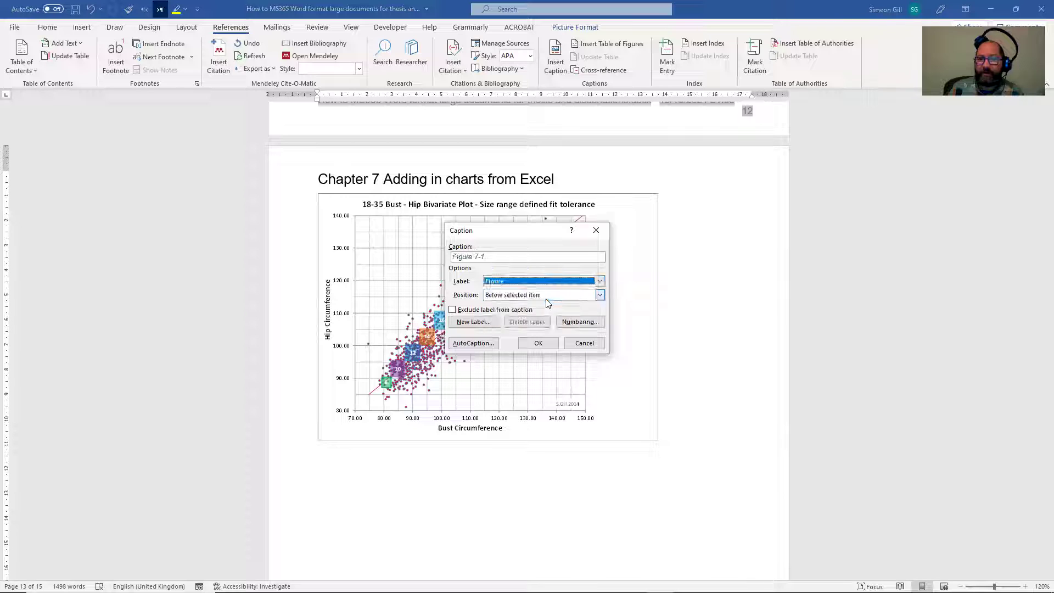
pyautogui.click(546, 345)
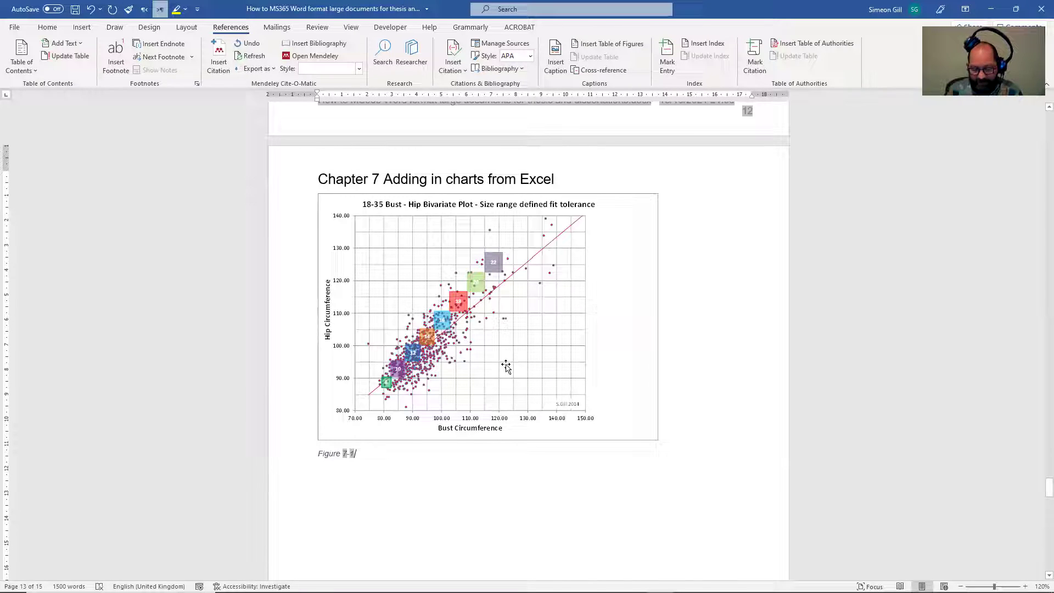
pyautogui.write('Figure')
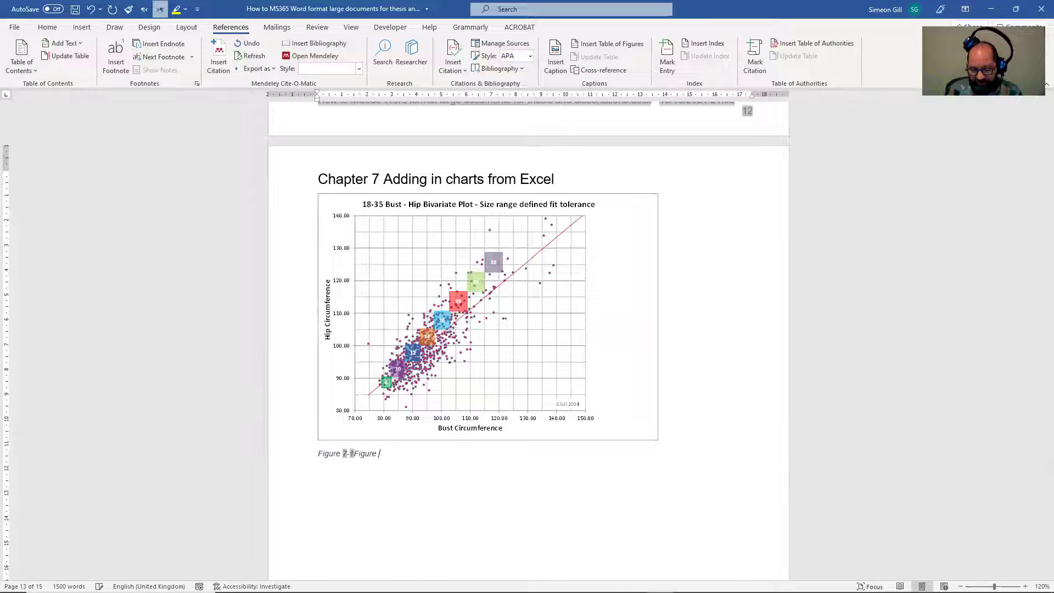
pyautogui.write(' 7-1')
pyautogui.press('Return')
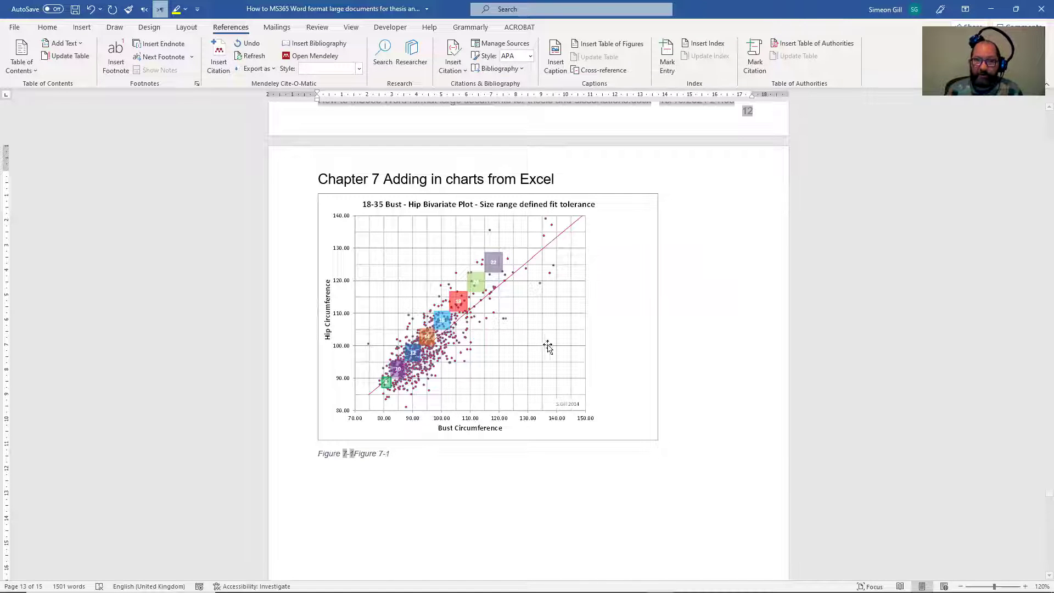
pyautogui.scroll(-13, 554, 471)
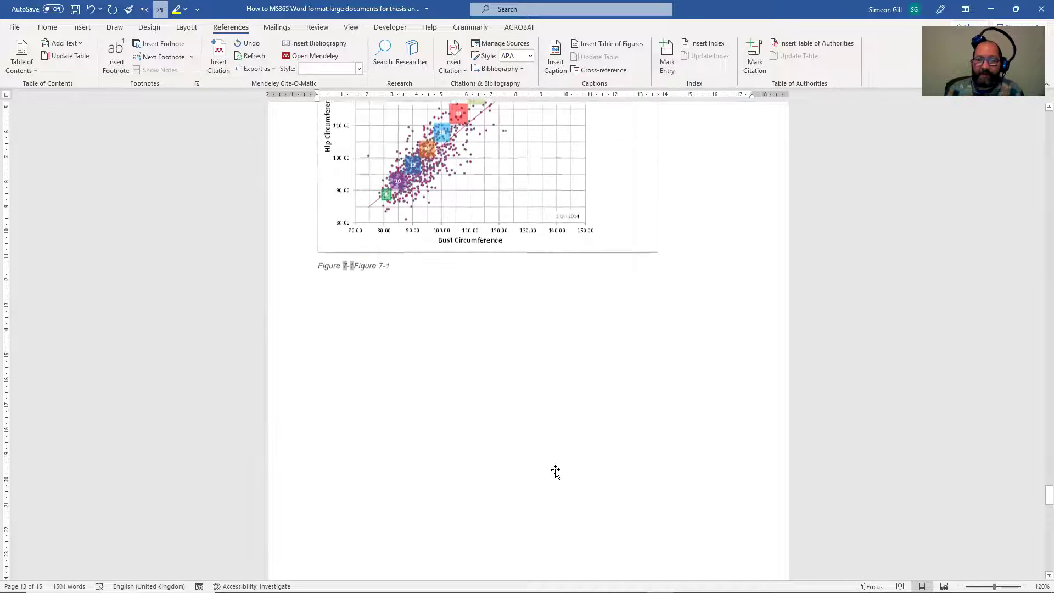
# Insert a Table 7-1 caption above the rotated table image using the Table label
pyautogui.click(555, 471)
pyautogui.scroll(-6, 554, 471)
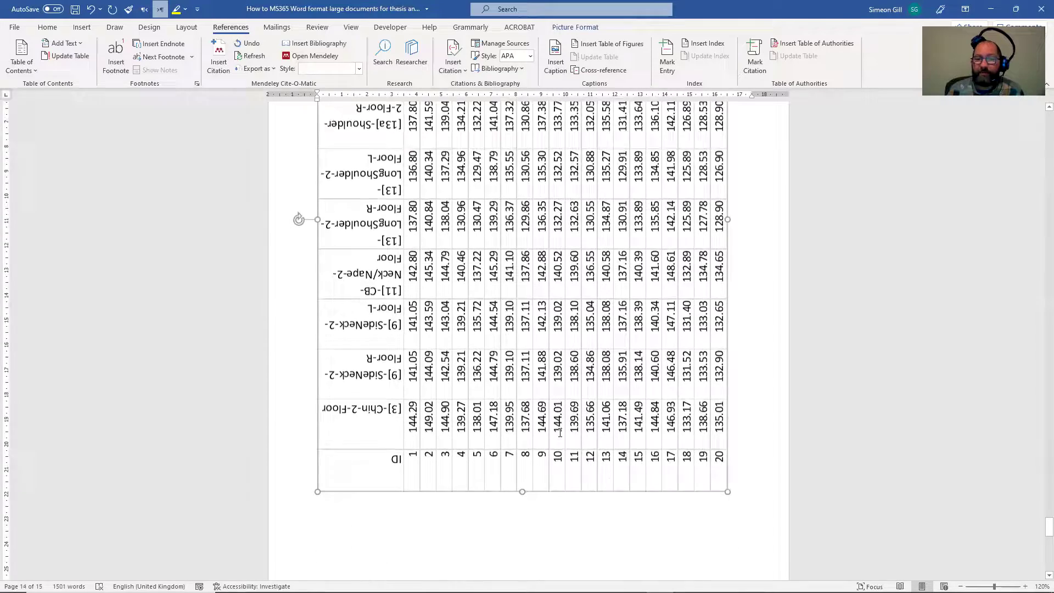
pyautogui.scroll(5, 563, 203)
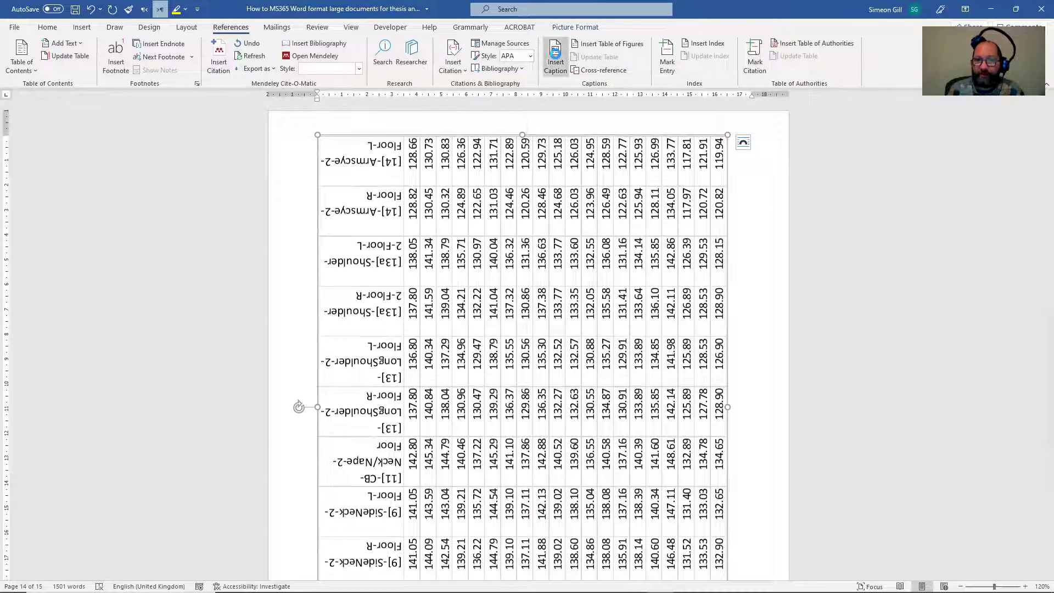
pyautogui.click(555, 60)
pyautogui.click(599, 281)
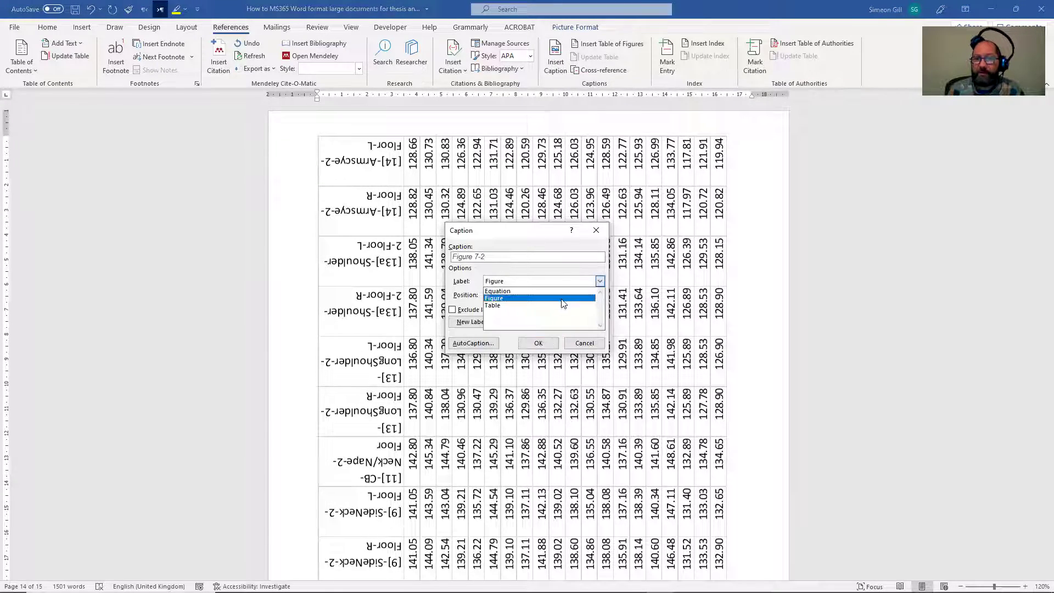
pyautogui.click(555, 309)
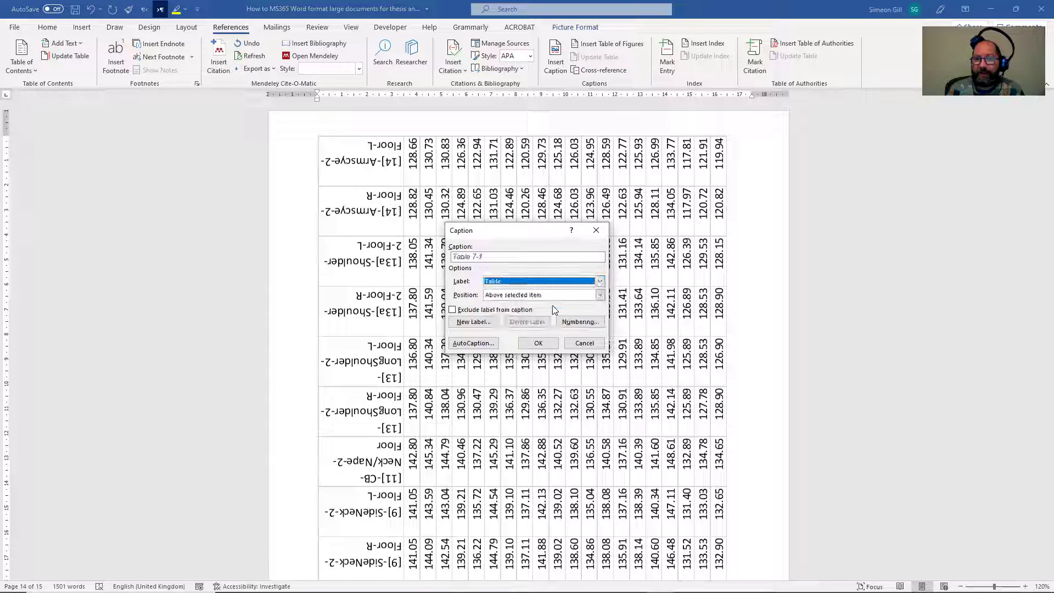
pyautogui.click(539, 343)
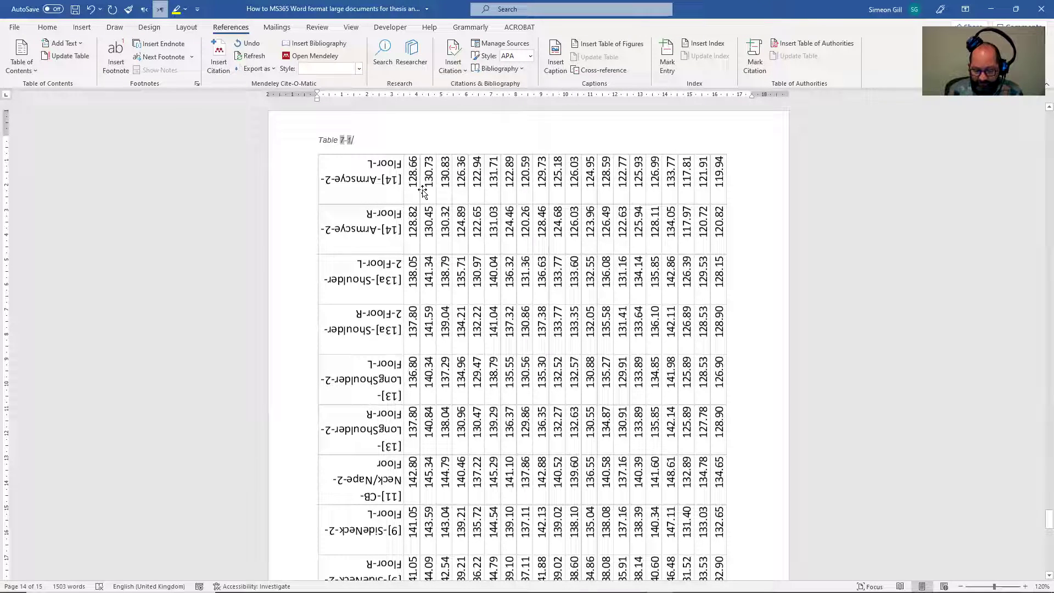
pyautogui.write('Table 7-1')
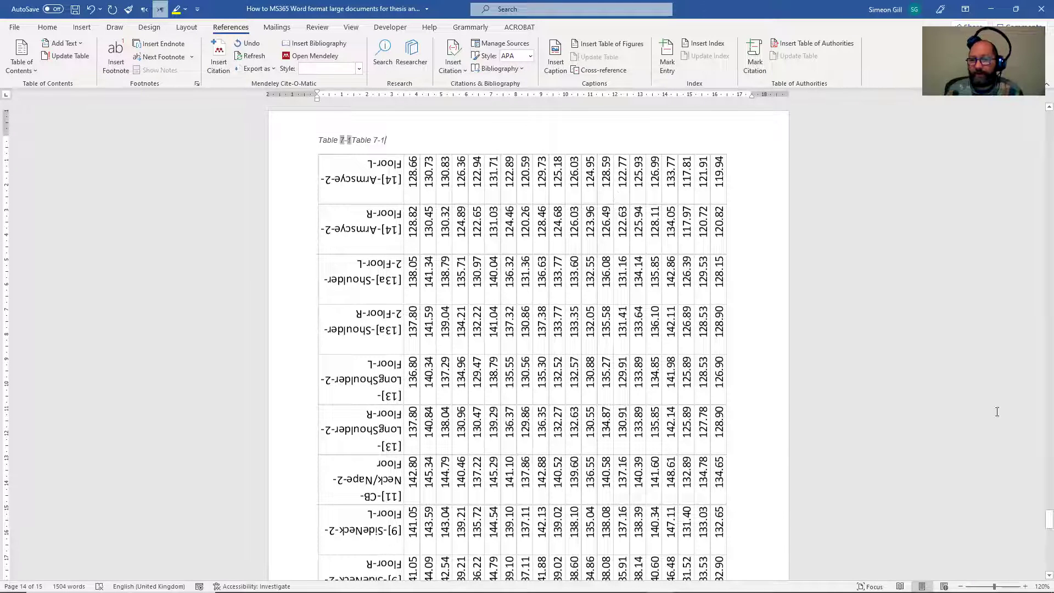
pyautogui.moveTo(1039, 523); pyautogui.dragTo(1040, 176)
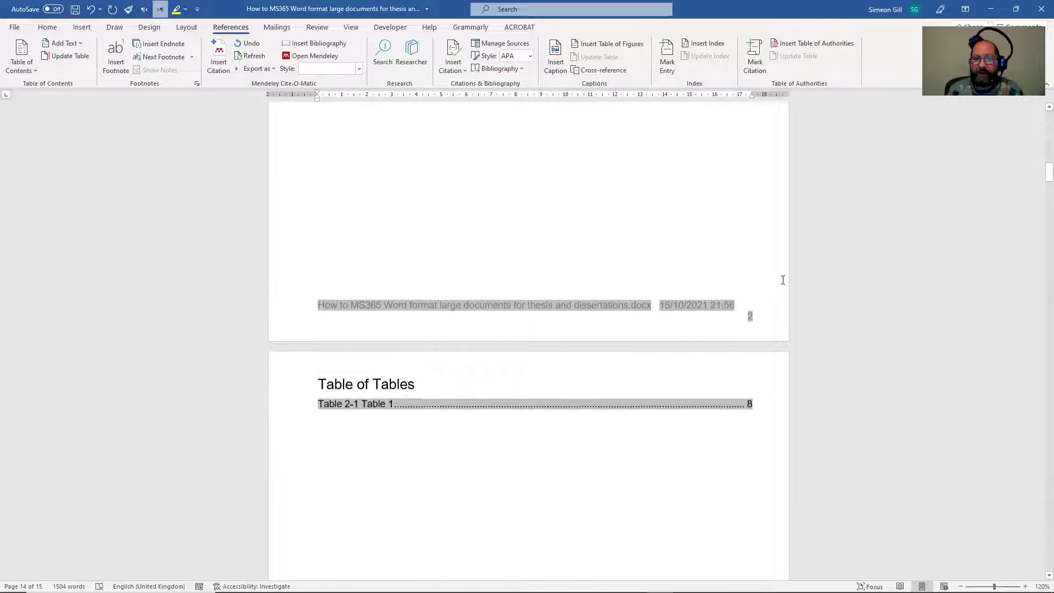
pyautogui.rightClick(621, 403)
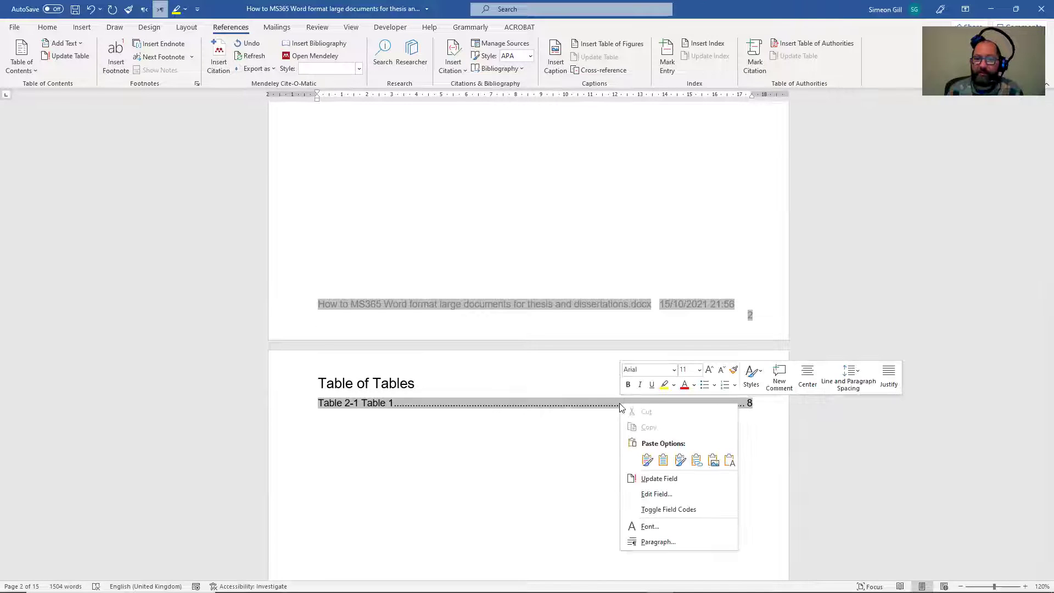
pyautogui.click(664, 479)
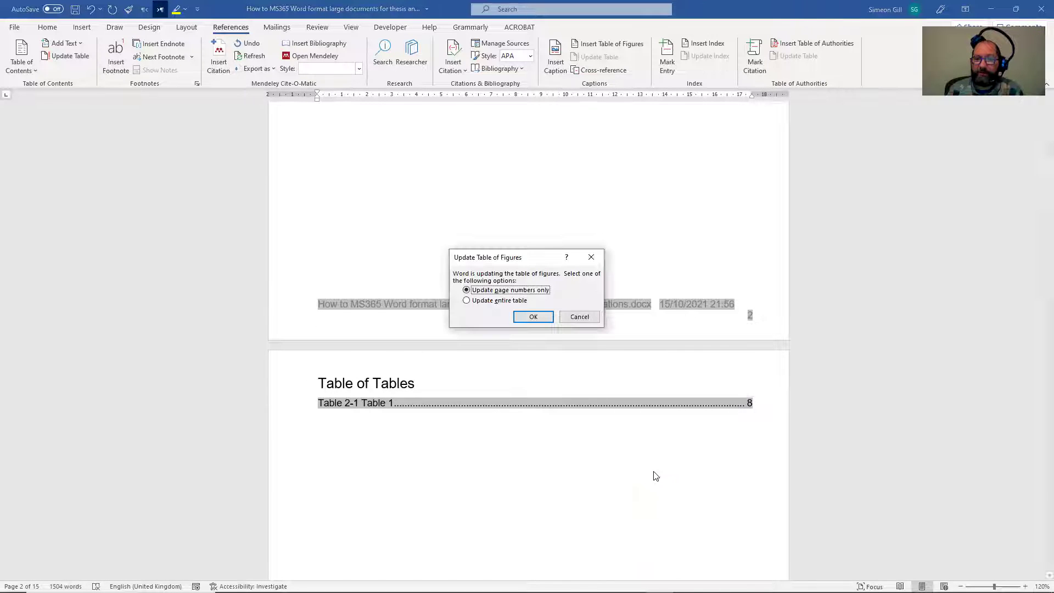
pyautogui.click(509, 301)
pyautogui.click(533, 317)
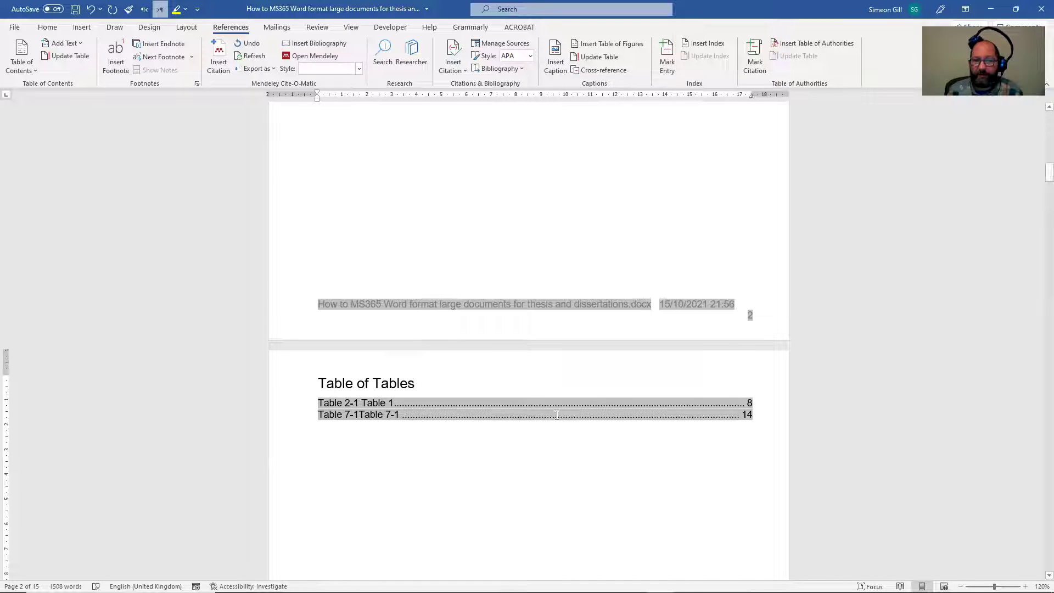
pyautogui.scroll(8, 552, 417)
pyautogui.scroll(3, 552, 417)
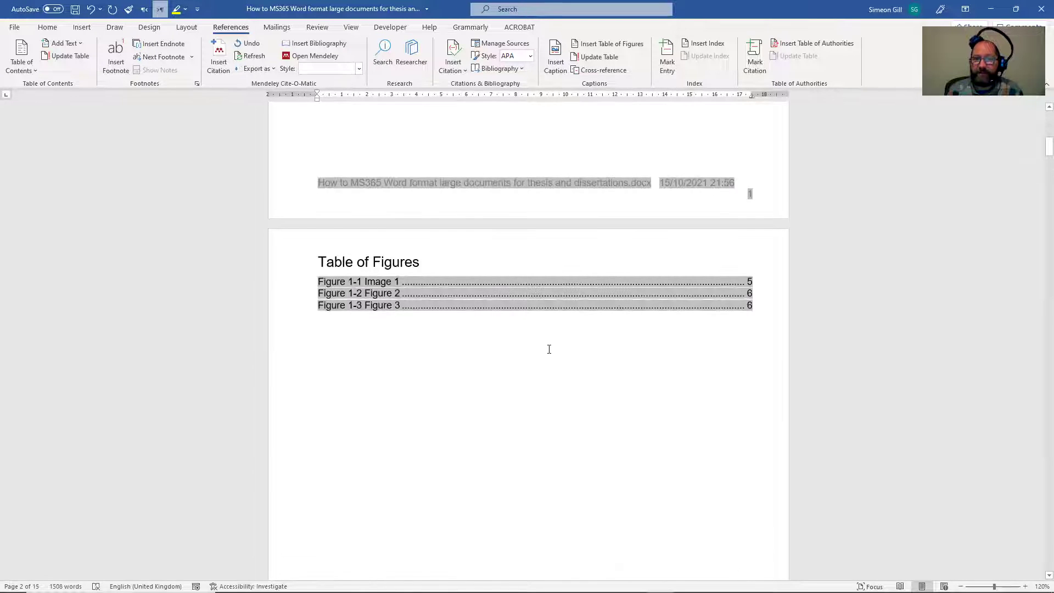
pyautogui.rightClick(556, 299)
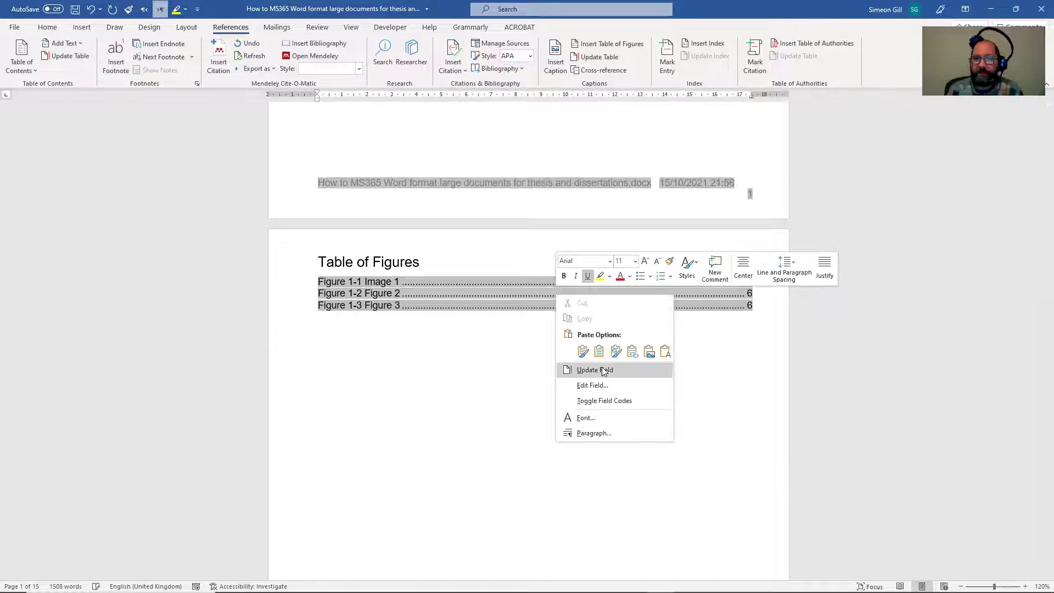
pyautogui.click(601, 367)
pyautogui.click(491, 301)
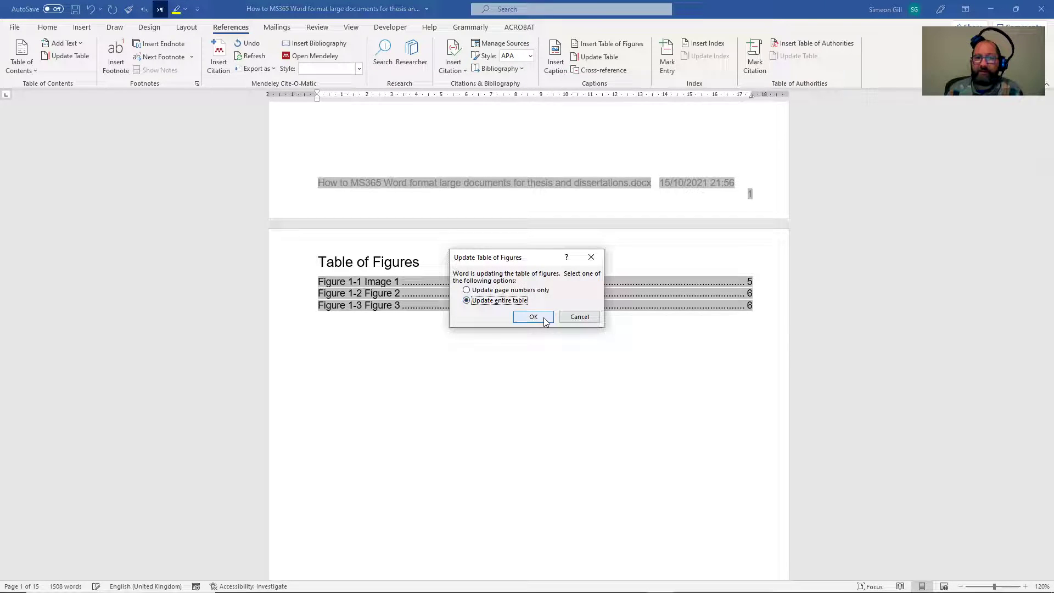
pyautogui.click(544, 317)
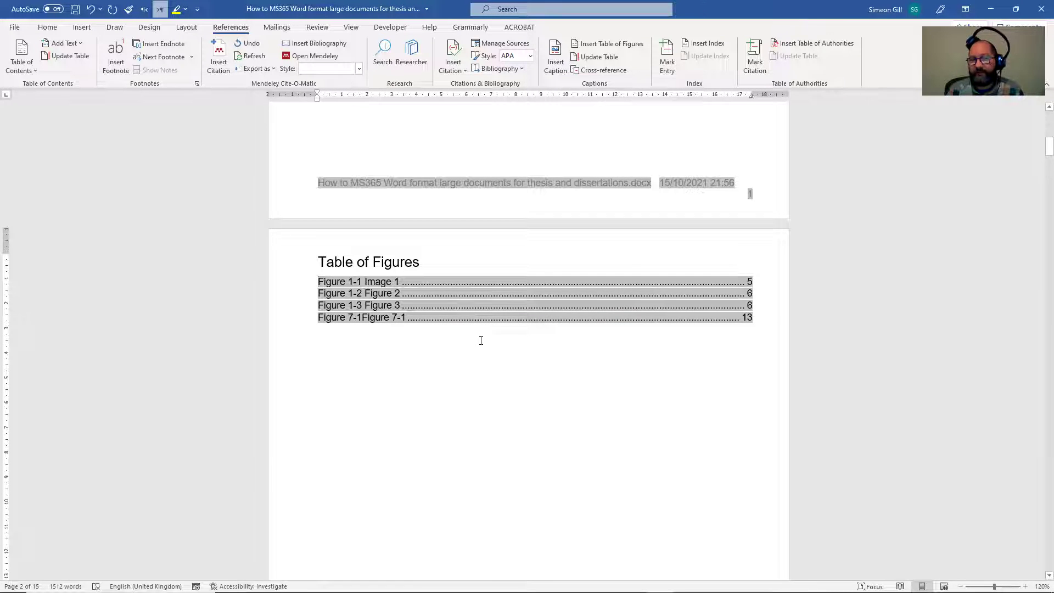
pyautogui.scroll(10, 499, 370)
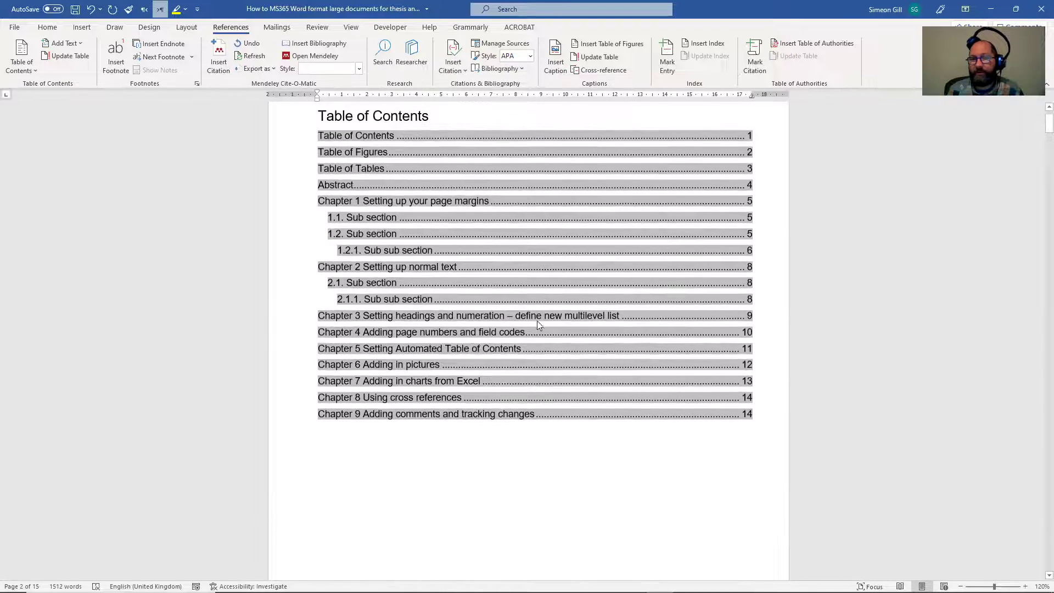
pyautogui.rightClick(543, 283)
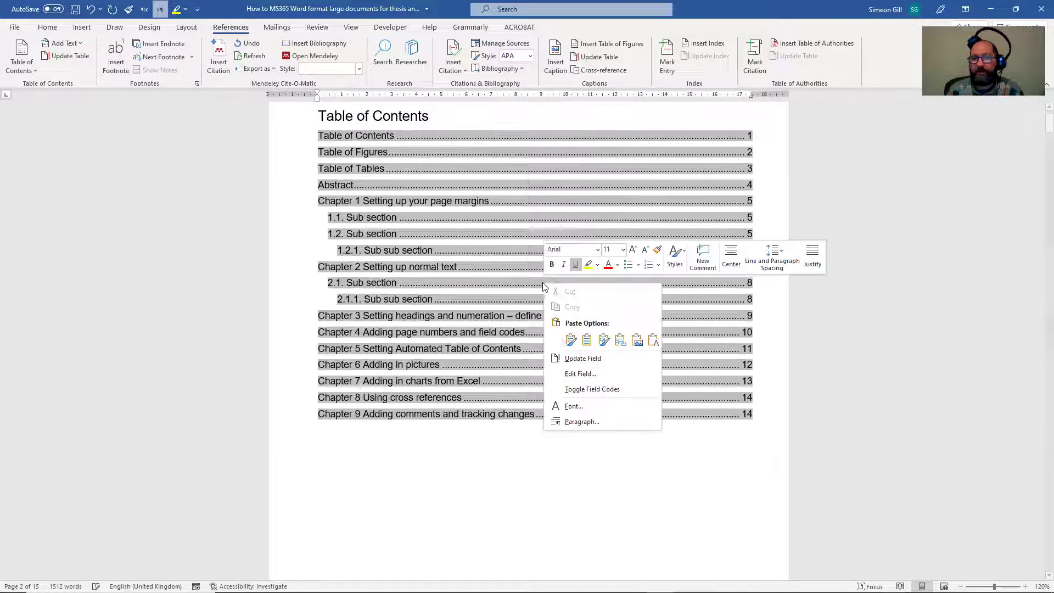
pyautogui.click(553, 352)
pyautogui.click(491, 300)
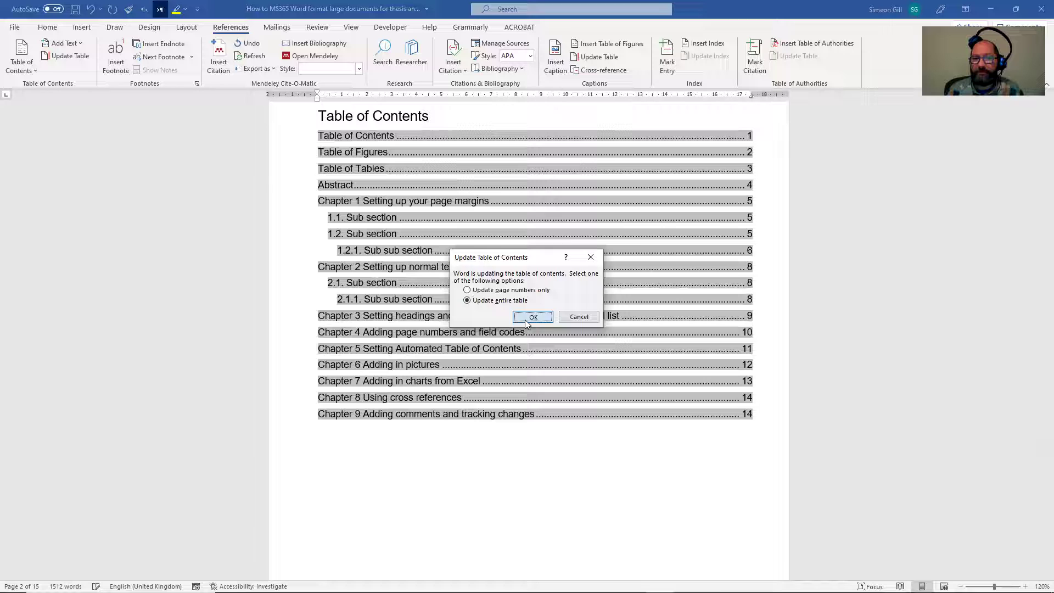
pyautogui.click(526, 317)
pyautogui.scroll(-8, 614, 412)
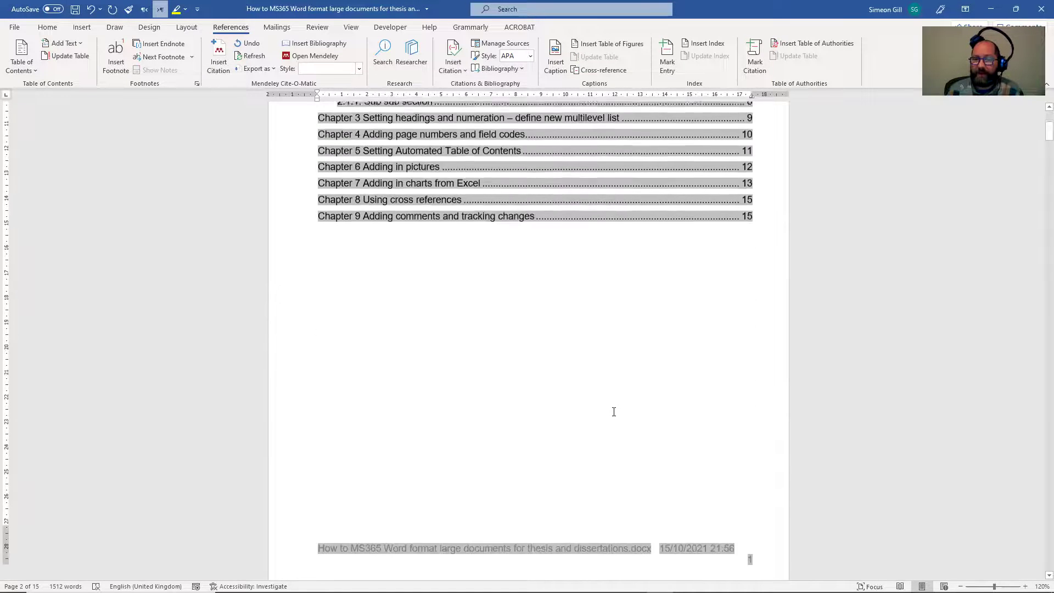
pyautogui.scroll(-15, 612, 413)
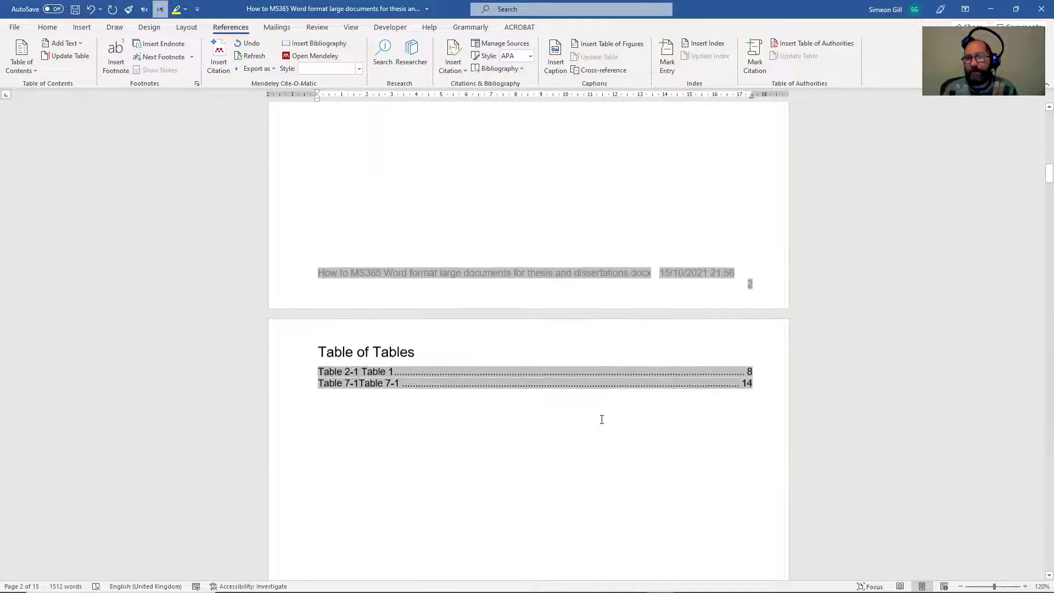
# Add 'like we inserted a figure' to the Chapter 1 paragraph, correcting the misspelt 'inserted'
pyautogui.scroll(-15, 594, 409)
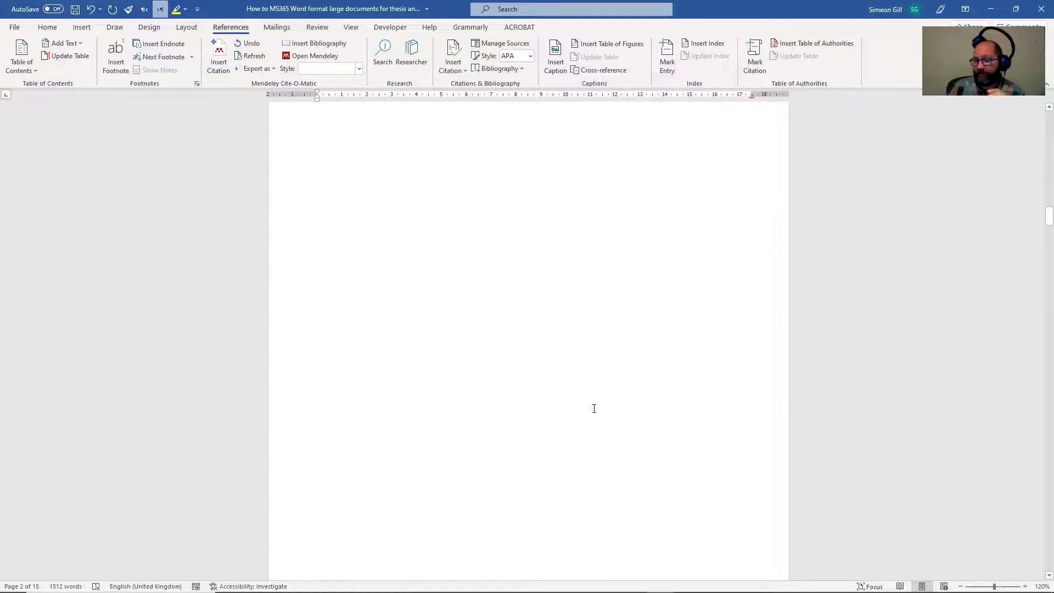
pyautogui.scroll(-12, 594, 409)
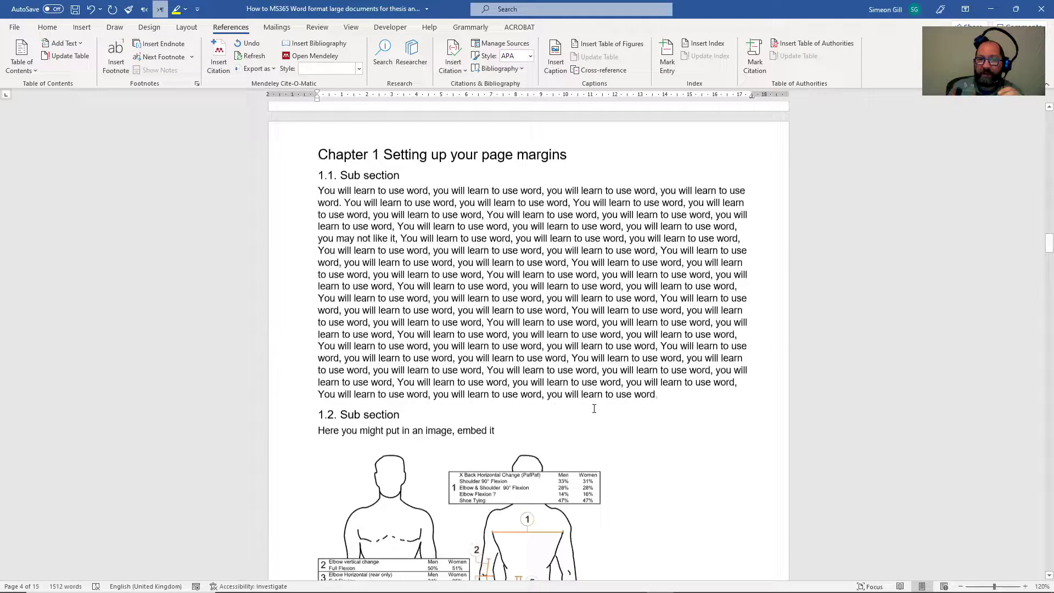
pyautogui.scroll(2, 594, 407)
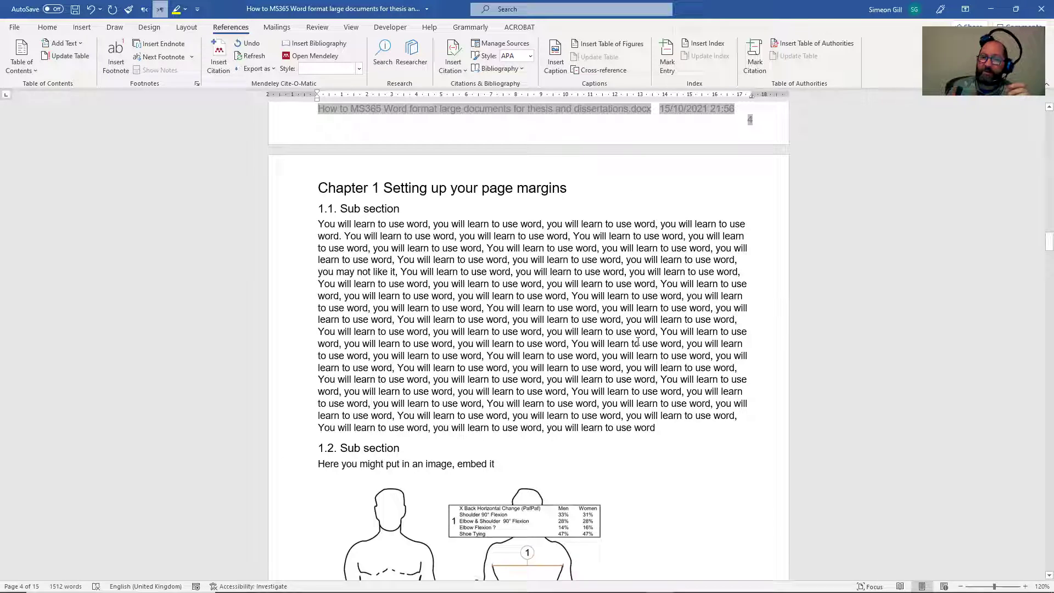
pyautogui.click(681, 344)
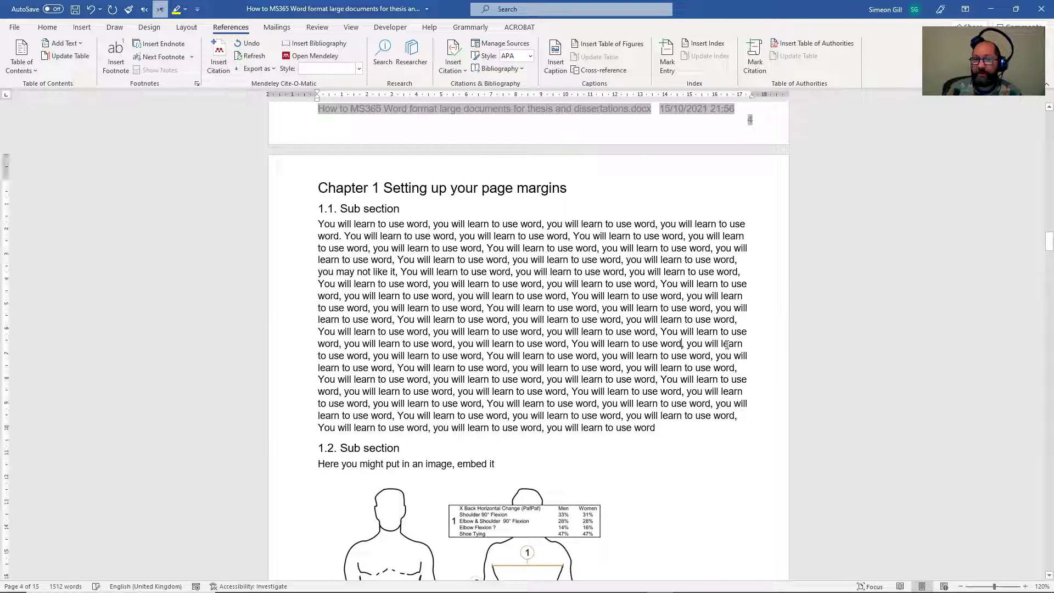
pyautogui.write('like we ')
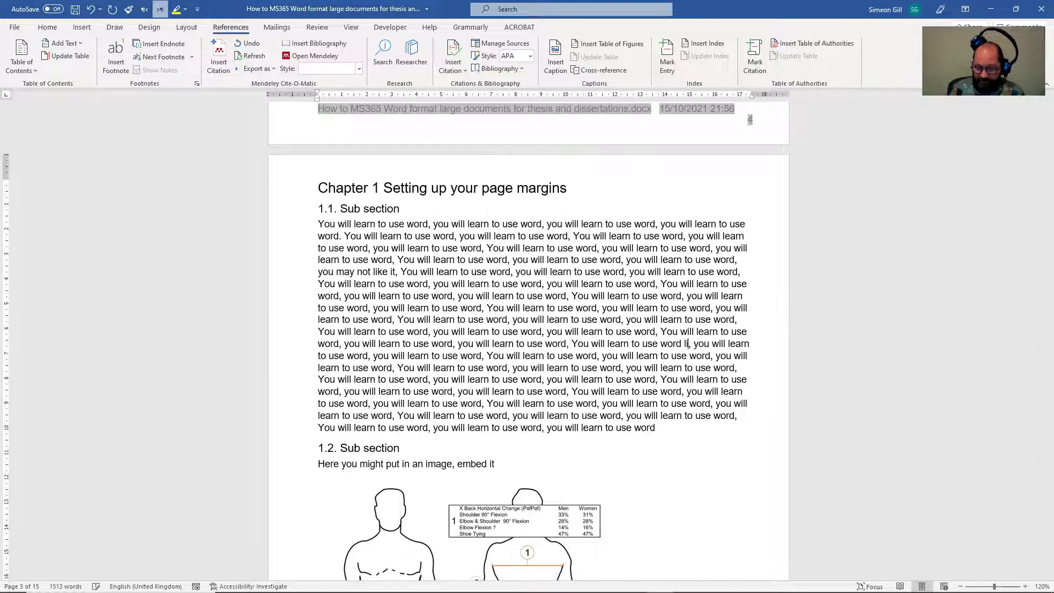
pyautogui.write('insereted a')
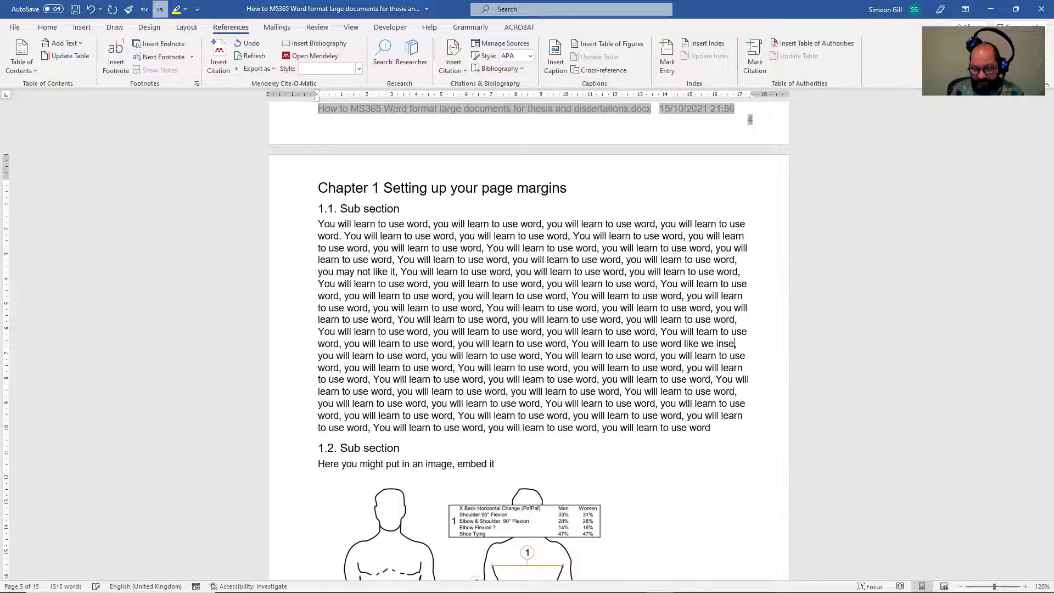
pyautogui.write(' figure')
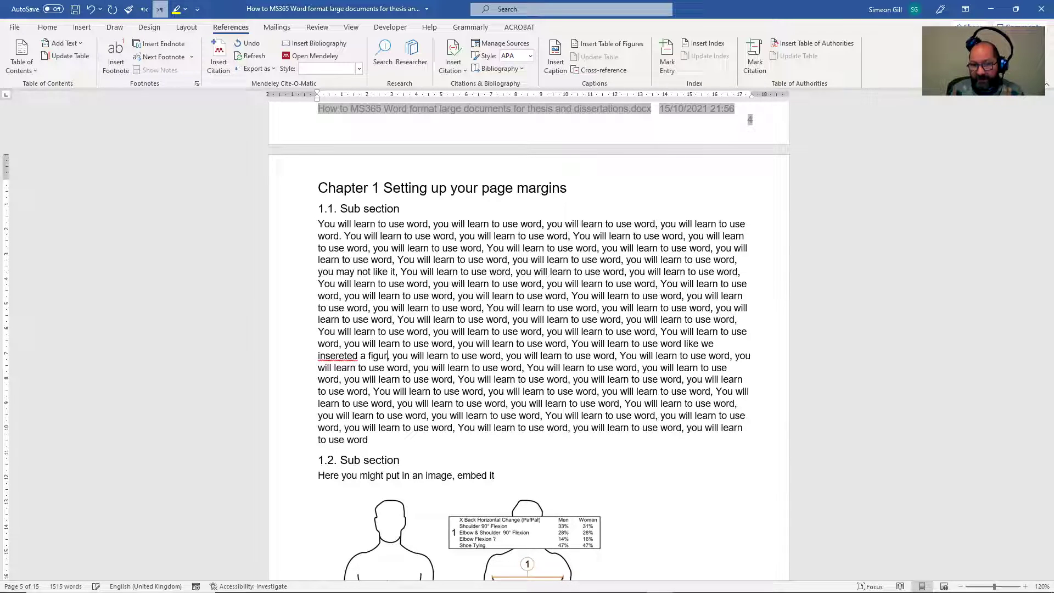
pyautogui.rightClick(348, 354)
pyautogui.click(286, 463)
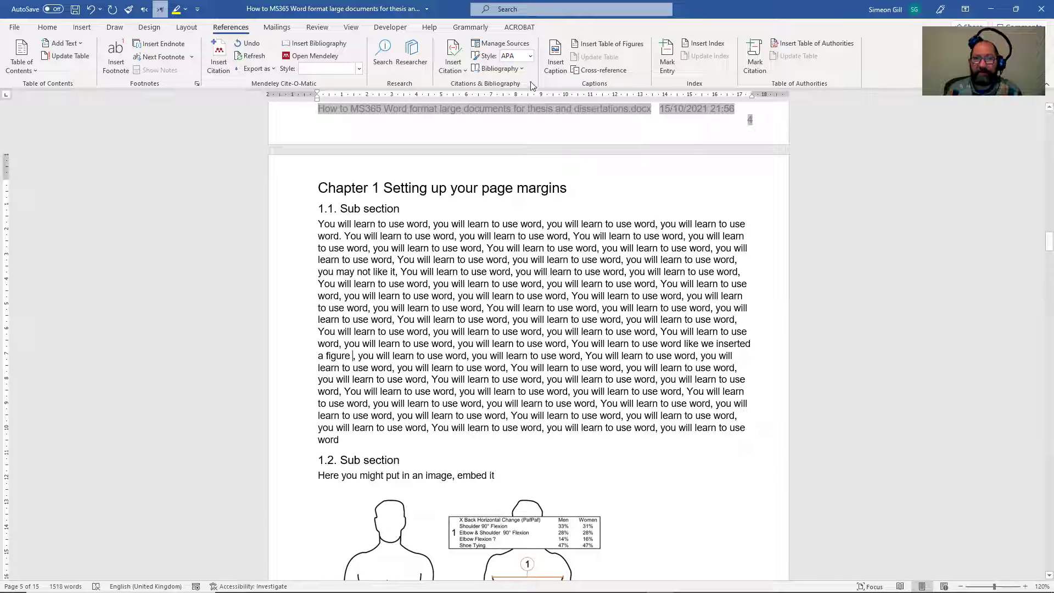
# Insert an 'Only label and number' cross-reference to the Figure 7-1 caption after 'like we inserted a figure'
pyautogui.click(598, 70)
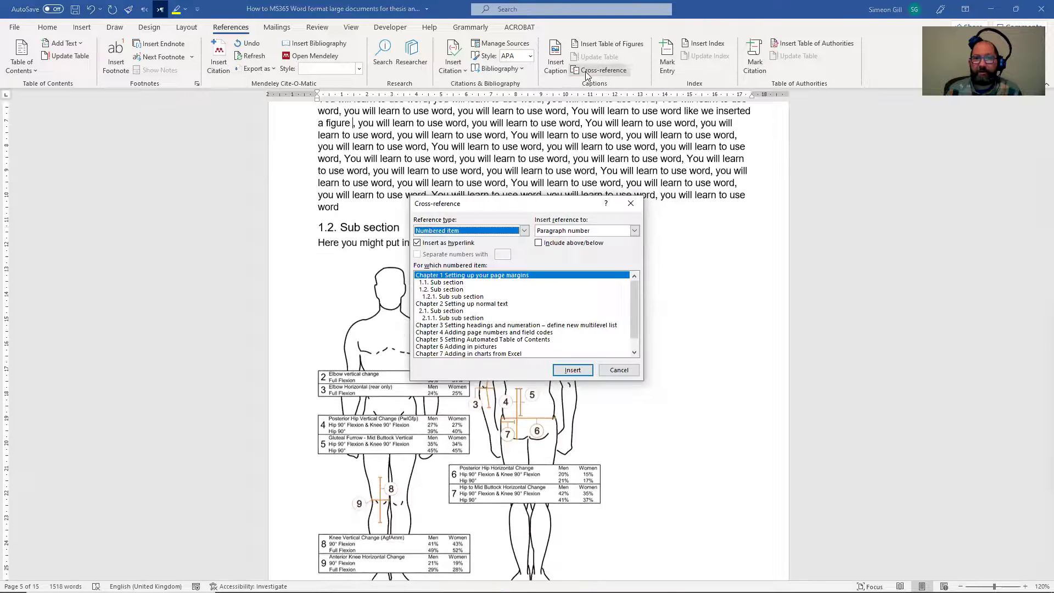
pyautogui.click(524, 231)
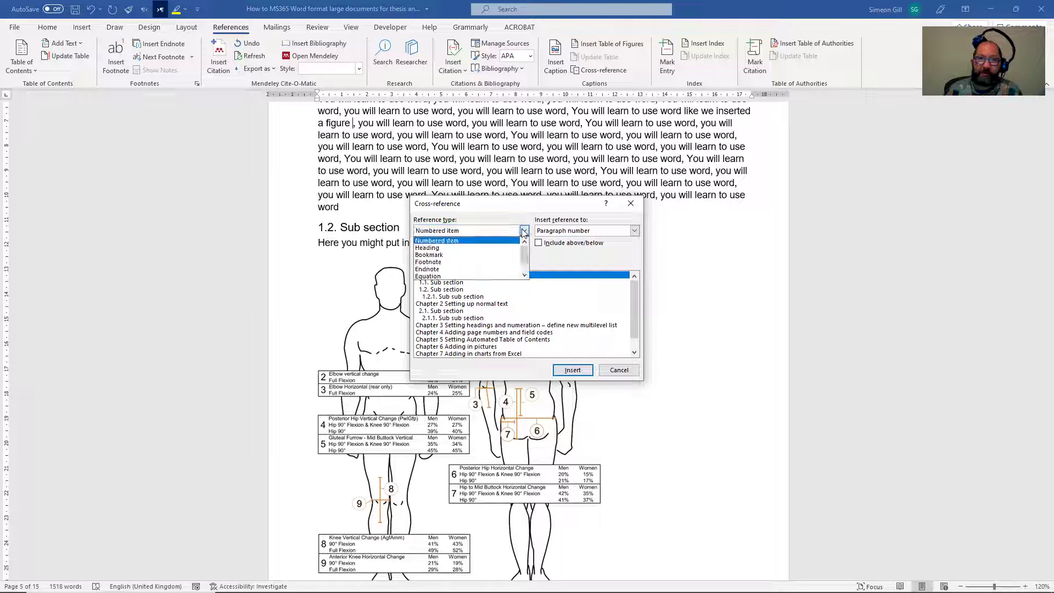
pyautogui.moveTo(526, 251); pyautogui.dragTo(526, 261)
pyautogui.click(450, 269)
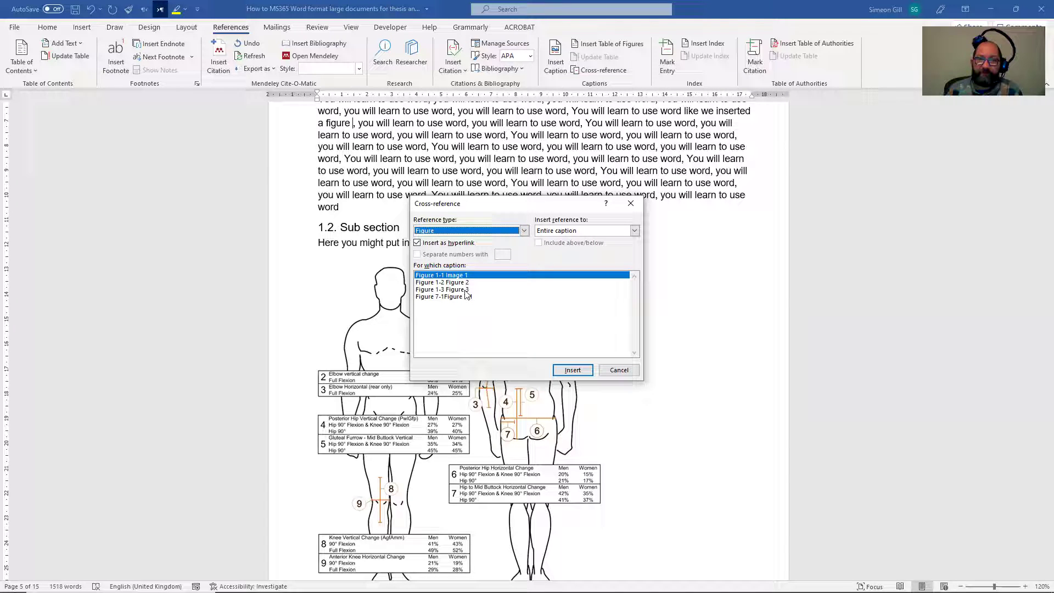
pyautogui.click(463, 298)
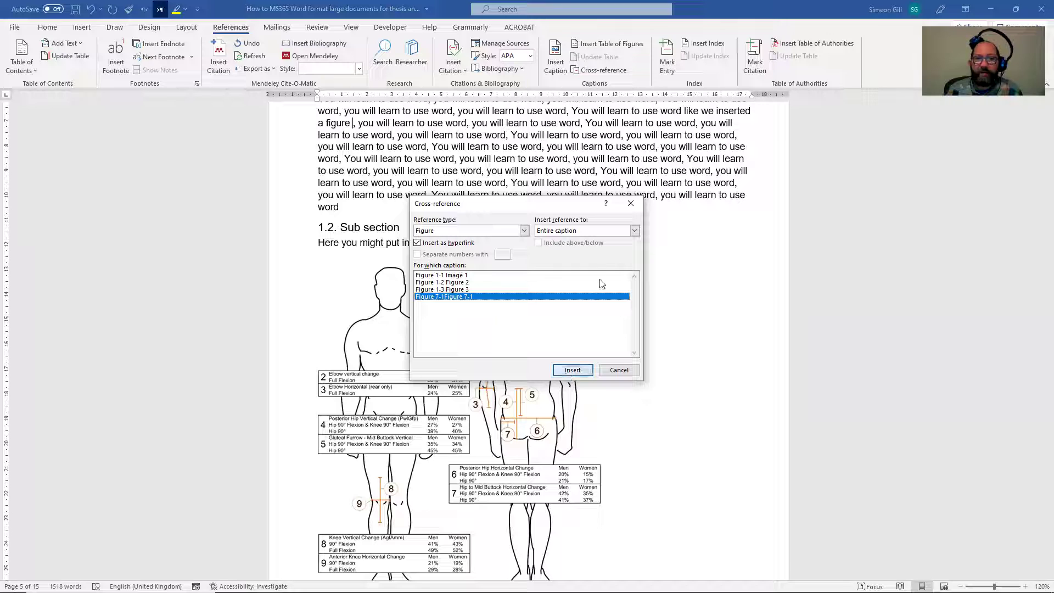
pyautogui.click(634, 231)
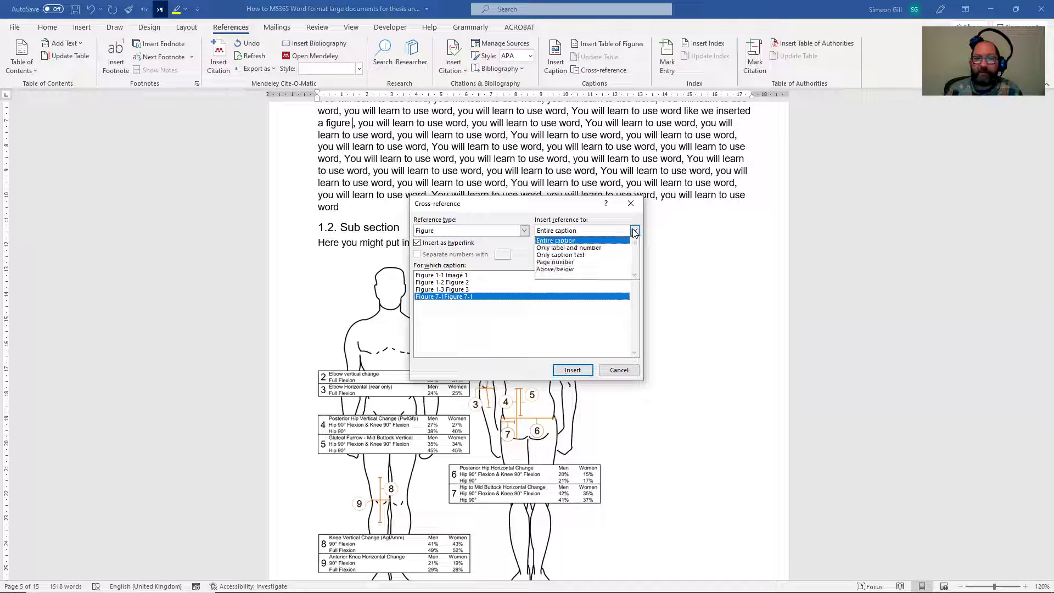
pyautogui.click(590, 248)
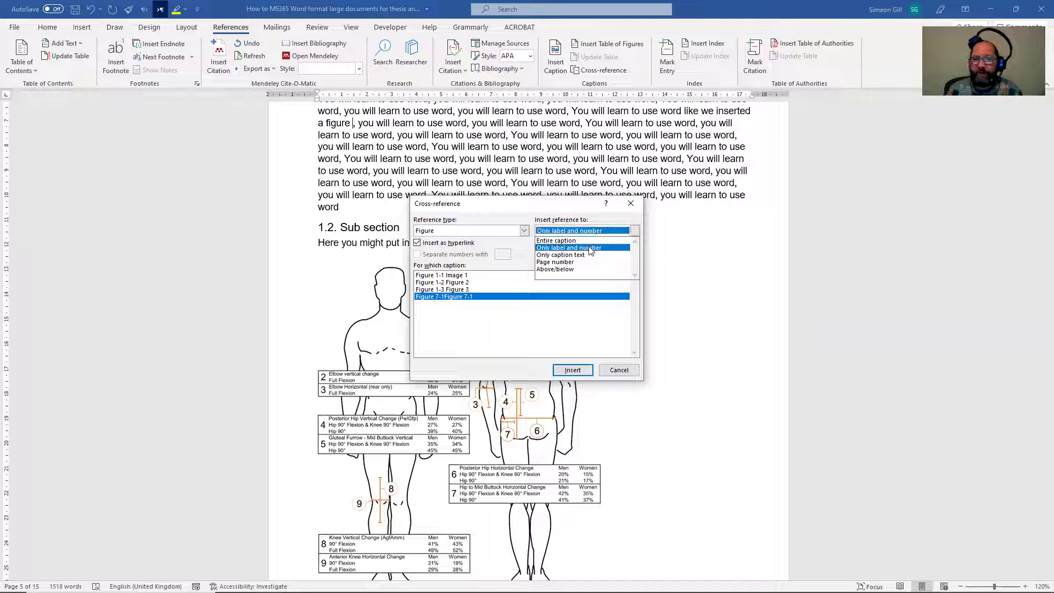
pyautogui.click(571, 370)
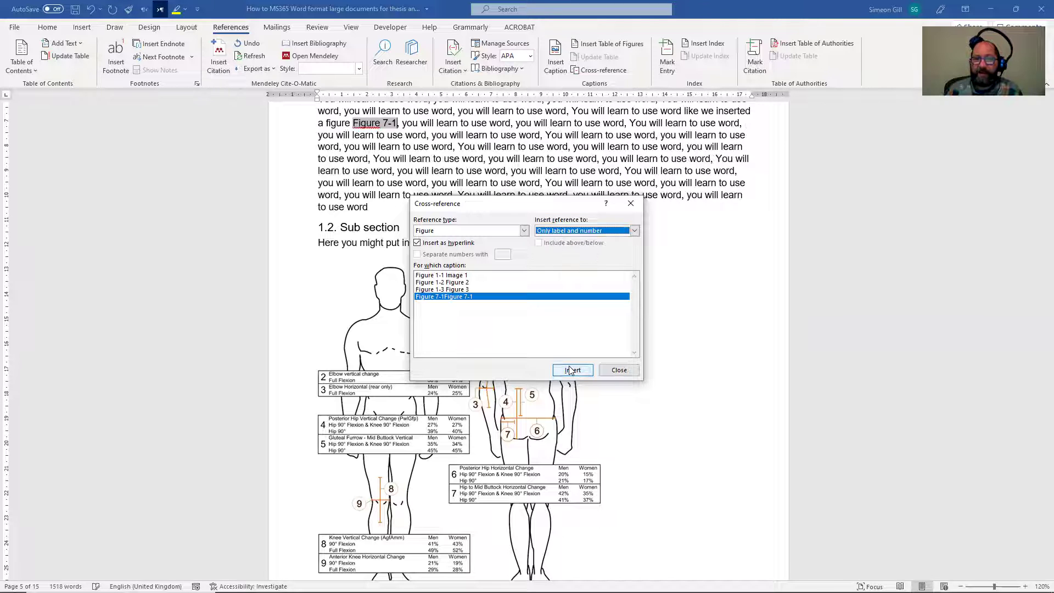
pyautogui.click(618, 370)
pyautogui.scroll(3, 517, 275)
# Insert the body-measurement change diagram JPG from this device at the top of page 7
pyautogui.scroll(2, 394, 289)
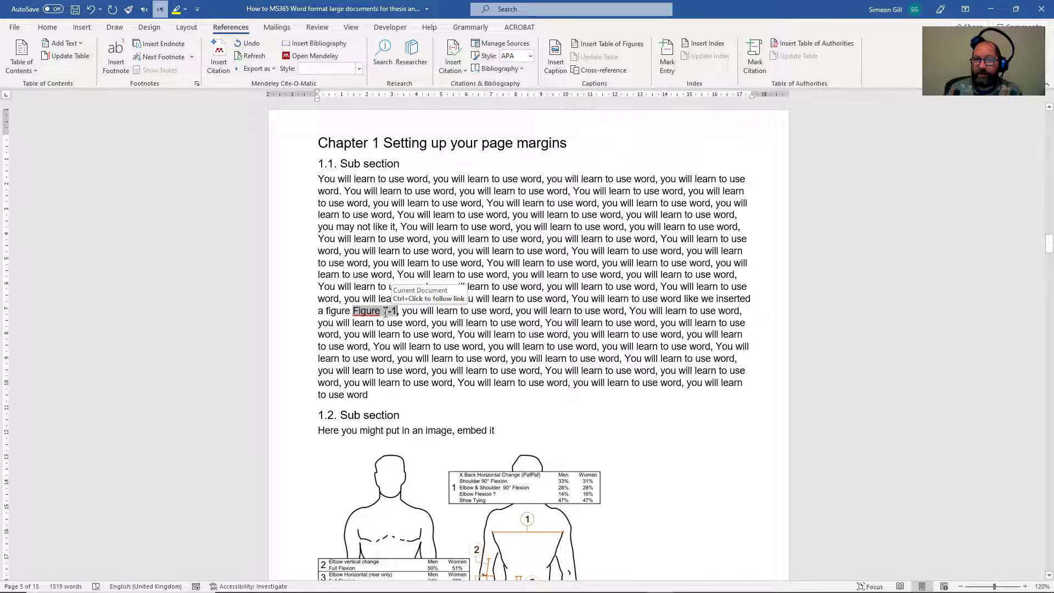
pyautogui.scroll(-20, 386, 312)
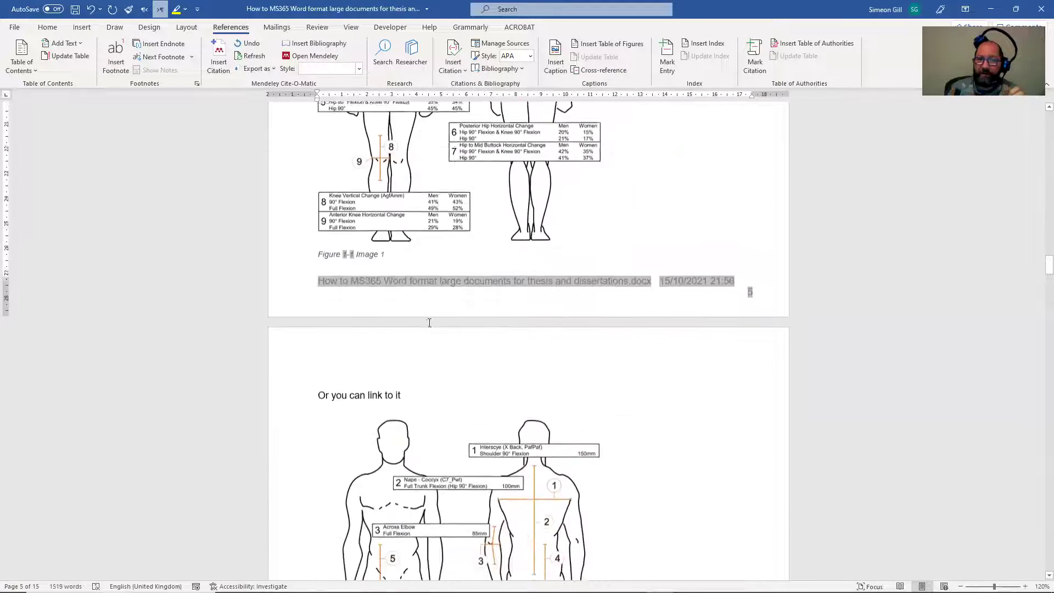
pyautogui.scroll(-15, 436, 324)
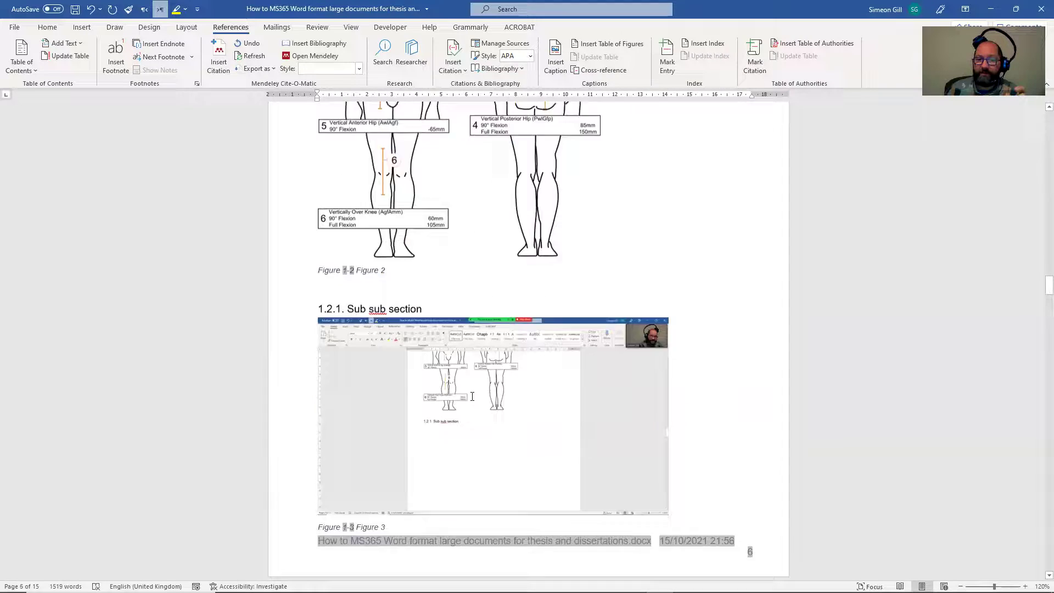
pyautogui.scroll(-1, 426, 395)
pyautogui.click(367, 301)
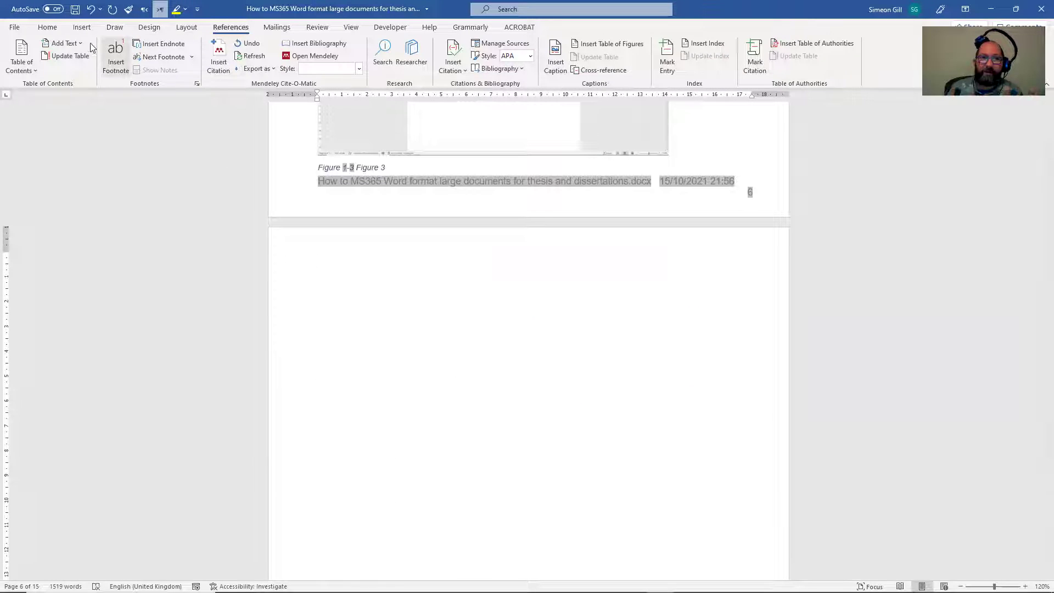
pyautogui.click(82, 27)
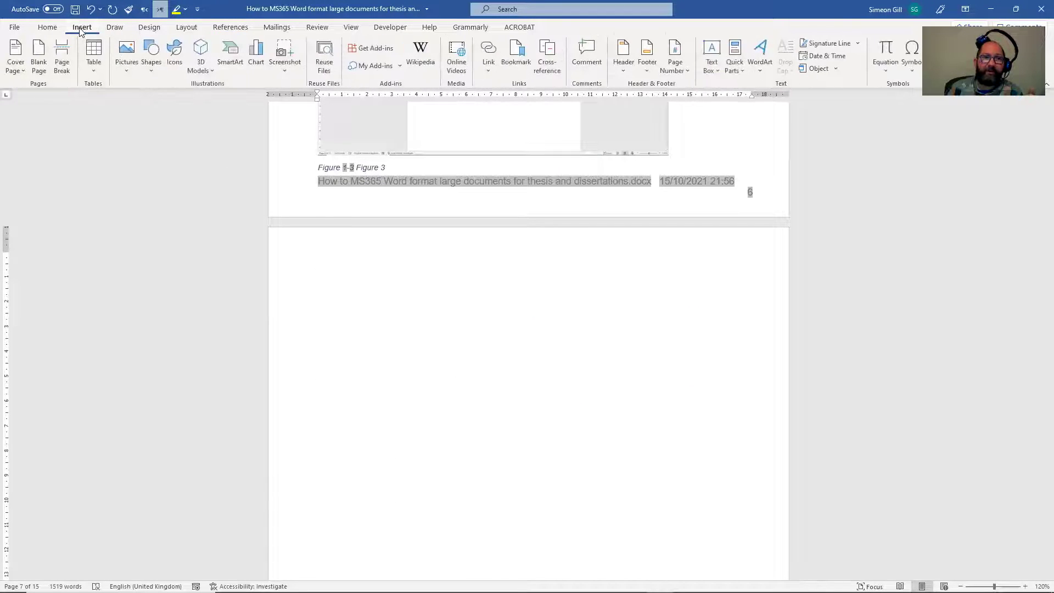
pyautogui.click(126, 55)
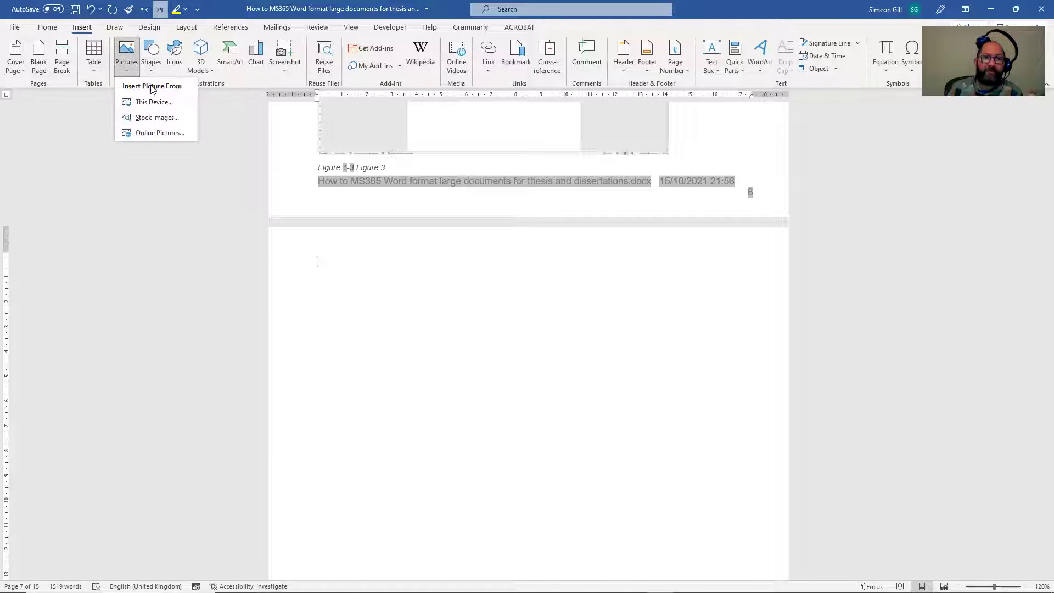
pyautogui.click(155, 102)
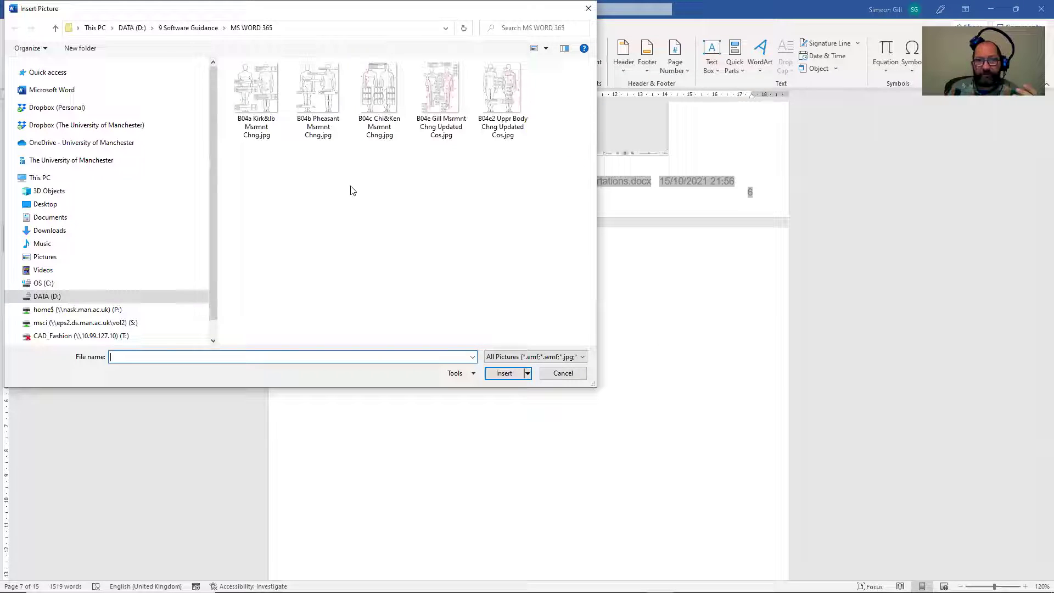
pyautogui.click(441, 96)
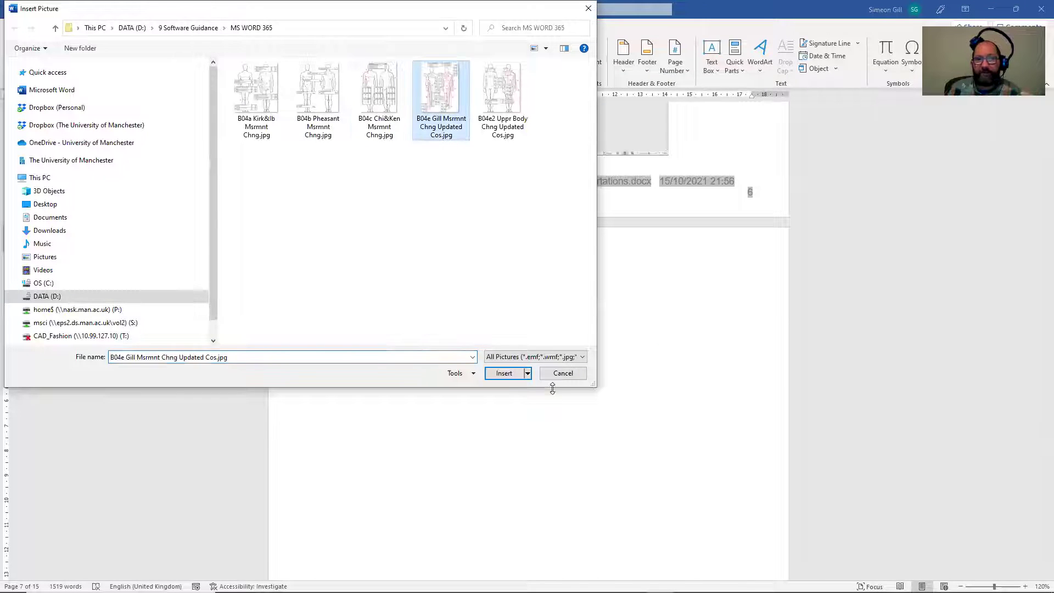
pyautogui.click(503, 373)
pyautogui.scroll(-7, 516, 378)
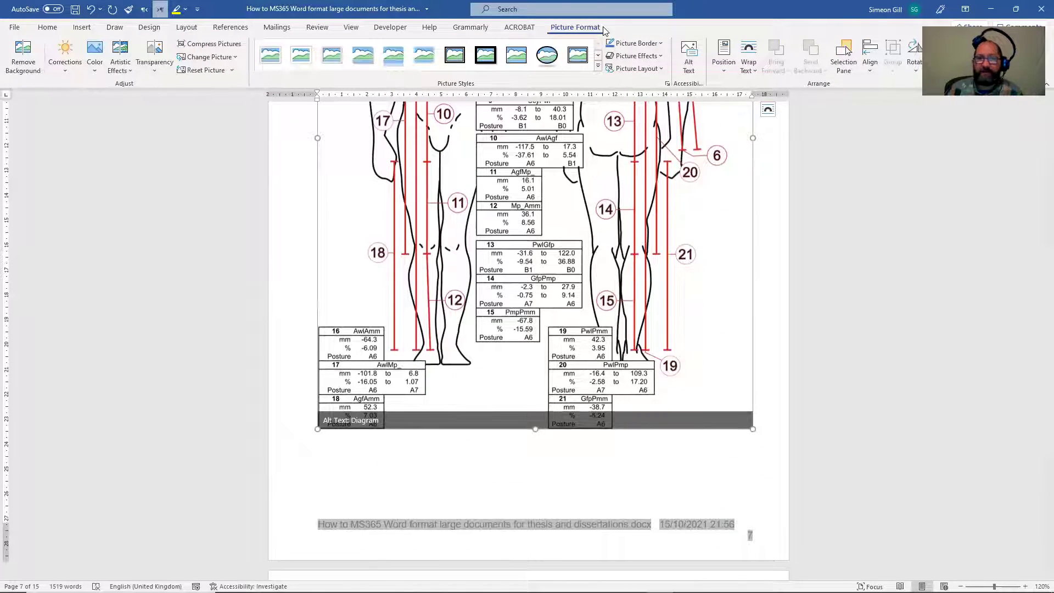
# Add a Figure-labelled caption, Figure 1-4, beneath the page 7 diagram and begin its description text
pyautogui.click(236, 29)
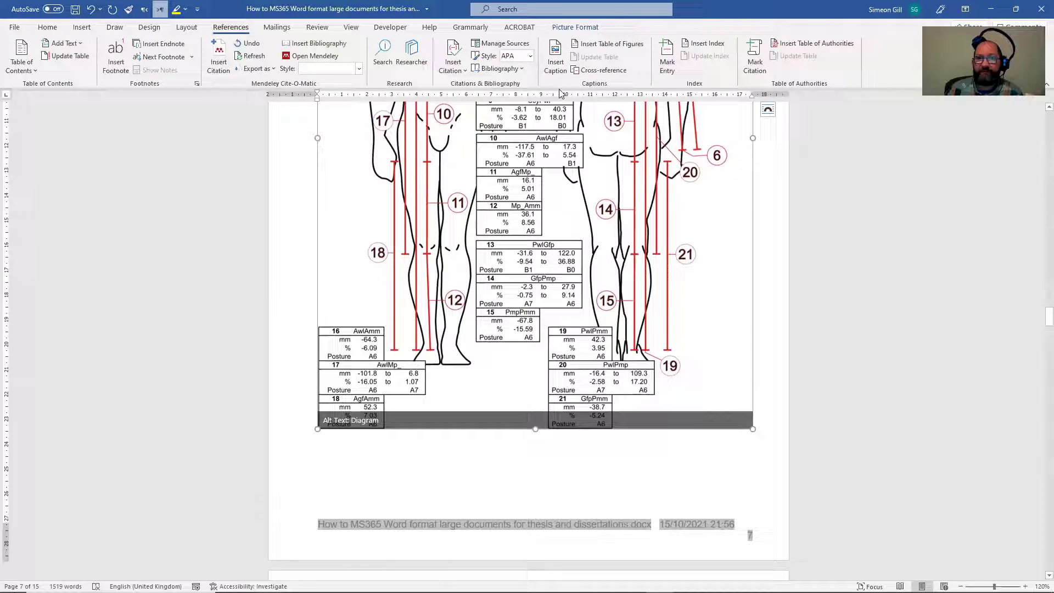
pyautogui.click(556, 60)
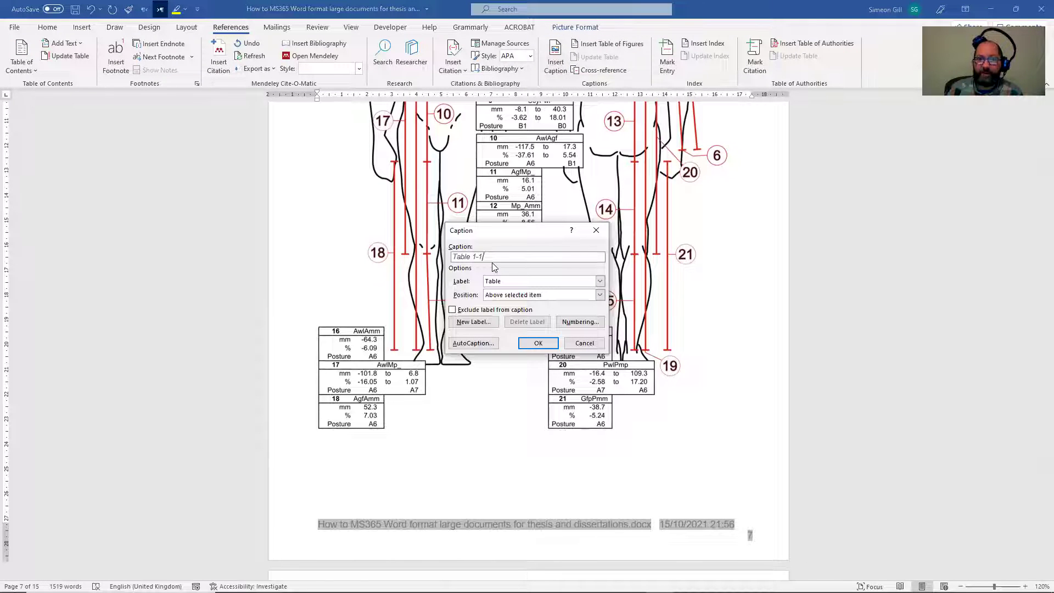
pyautogui.click(599, 281)
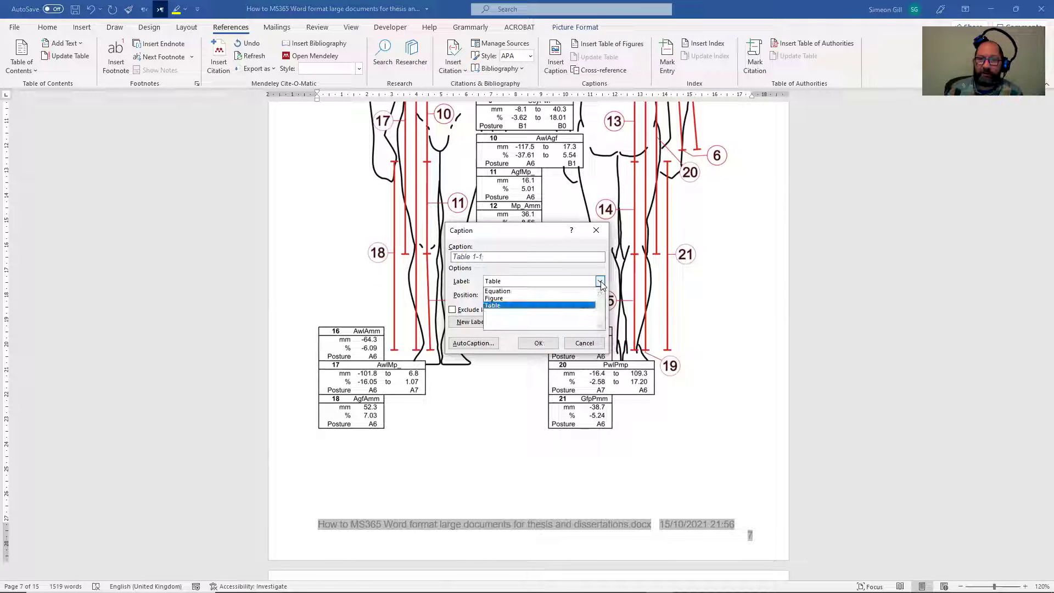
pyautogui.click(552, 299)
pyautogui.click(551, 344)
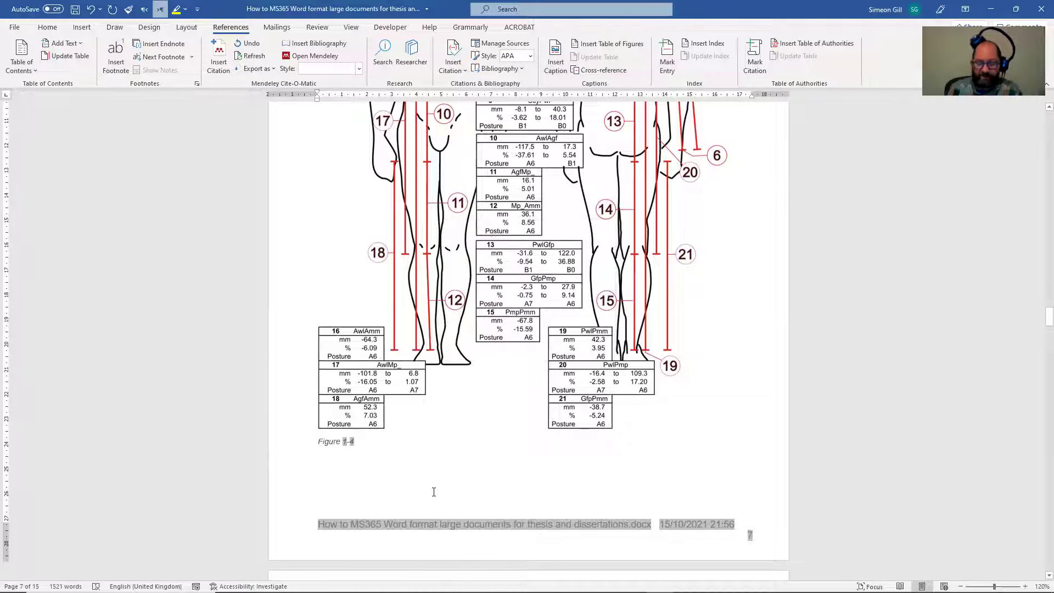
pyautogui.write('Figure 1-4')
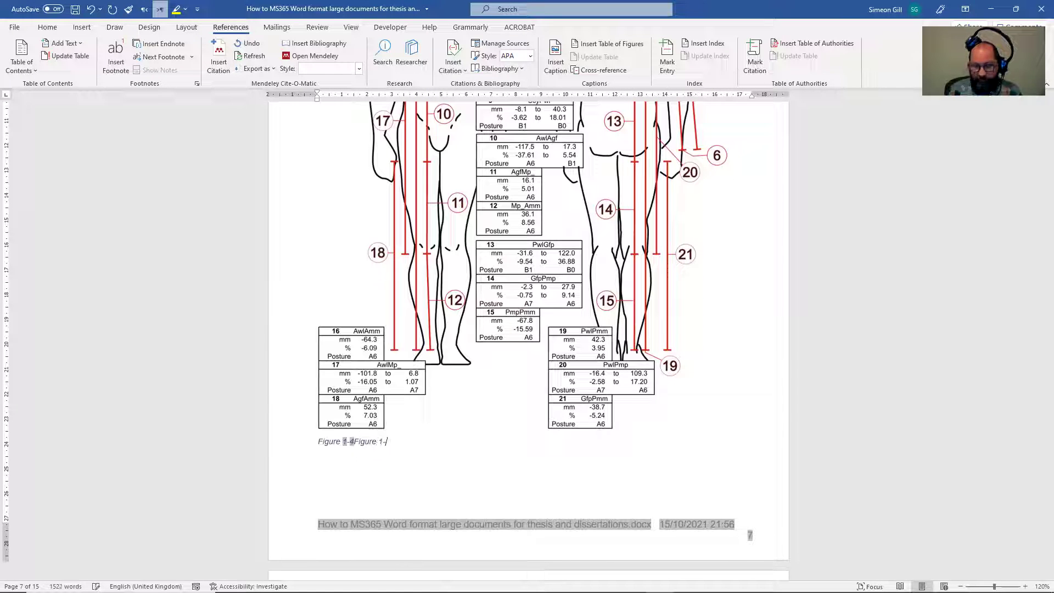
pyautogui.click(356, 442)
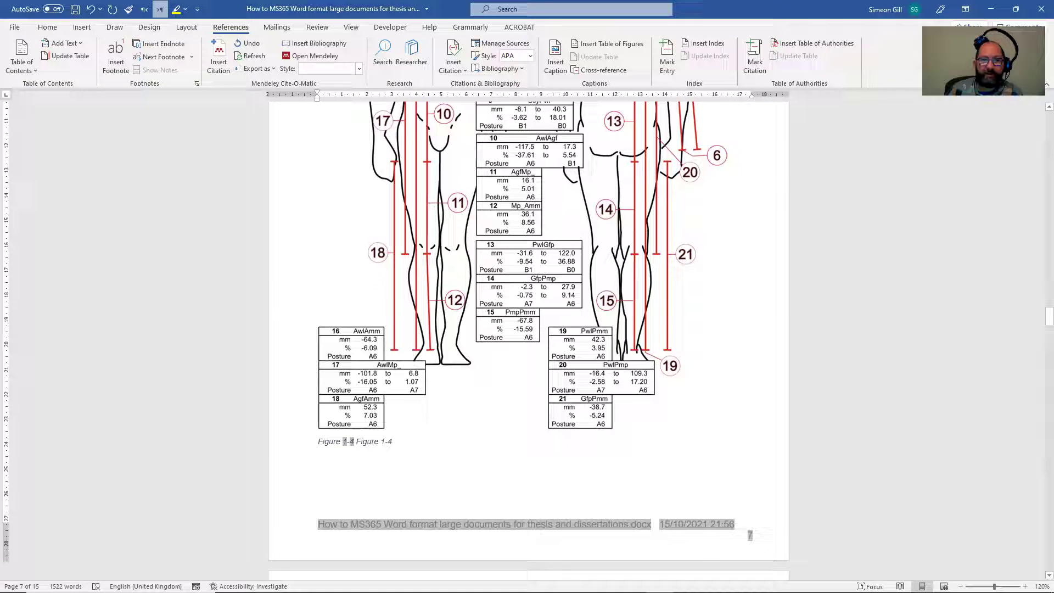
pyautogui.scroll(9, 670, 446)
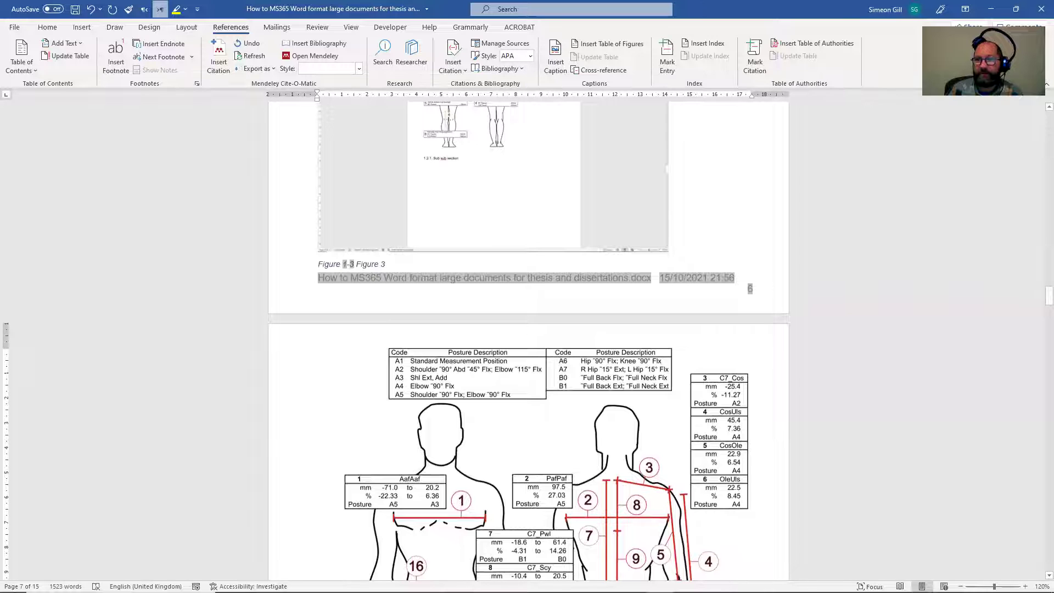
# Update the entire Table of Figures so it lists Figure 1-4 on page 7
pyautogui.moveTo(1039, 297); pyautogui.dragTo(1040, 148)
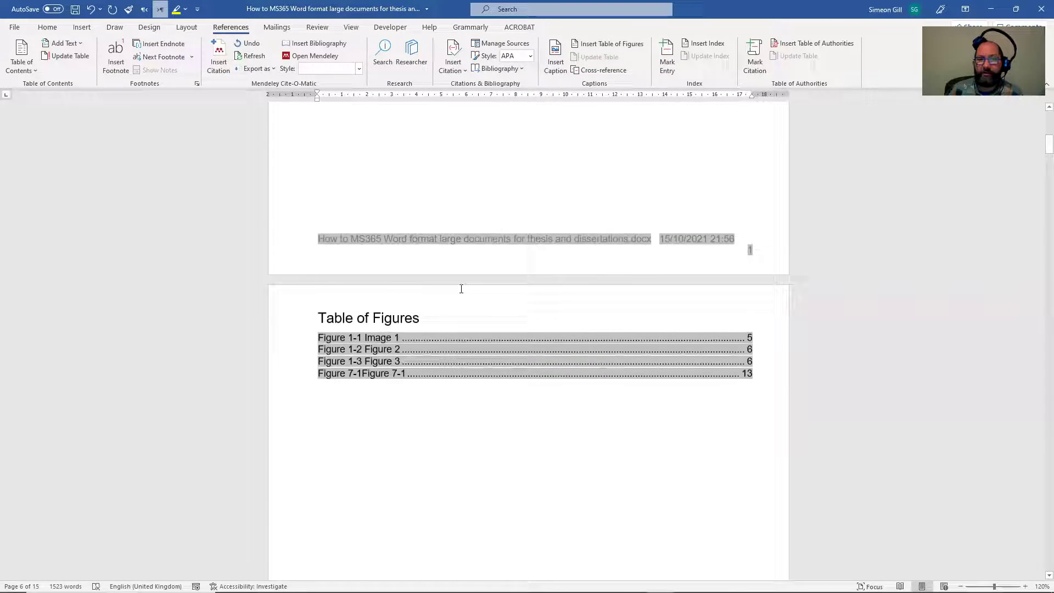
pyautogui.rightClick(425, 344)
pyautogui.click(464, 409)
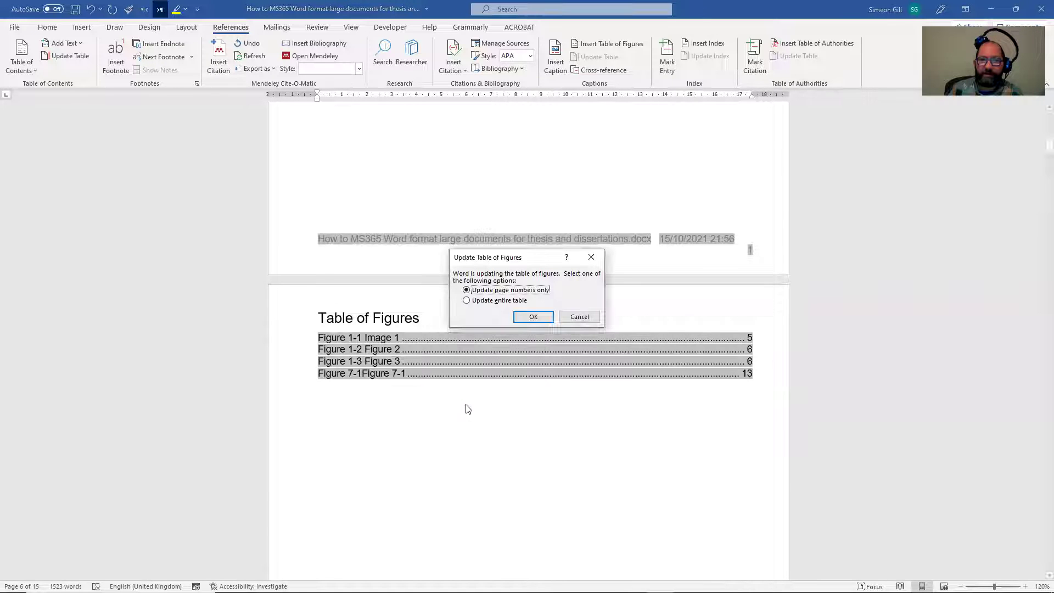
pyautogui.click(515, 301)
pyautogui.click(521, 318)
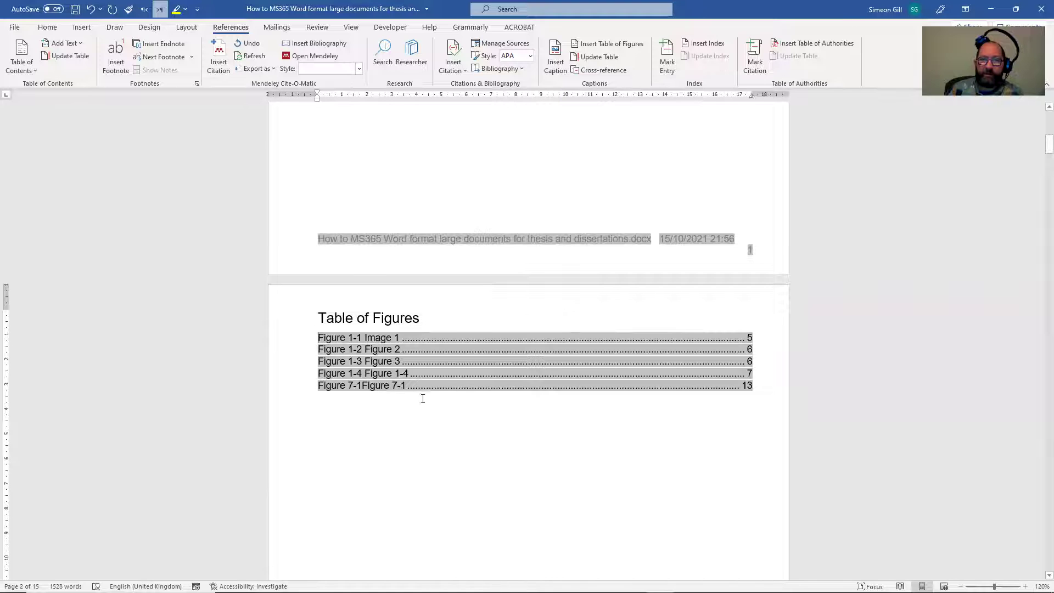
pyautogui.scroll(-15, 462, 437)
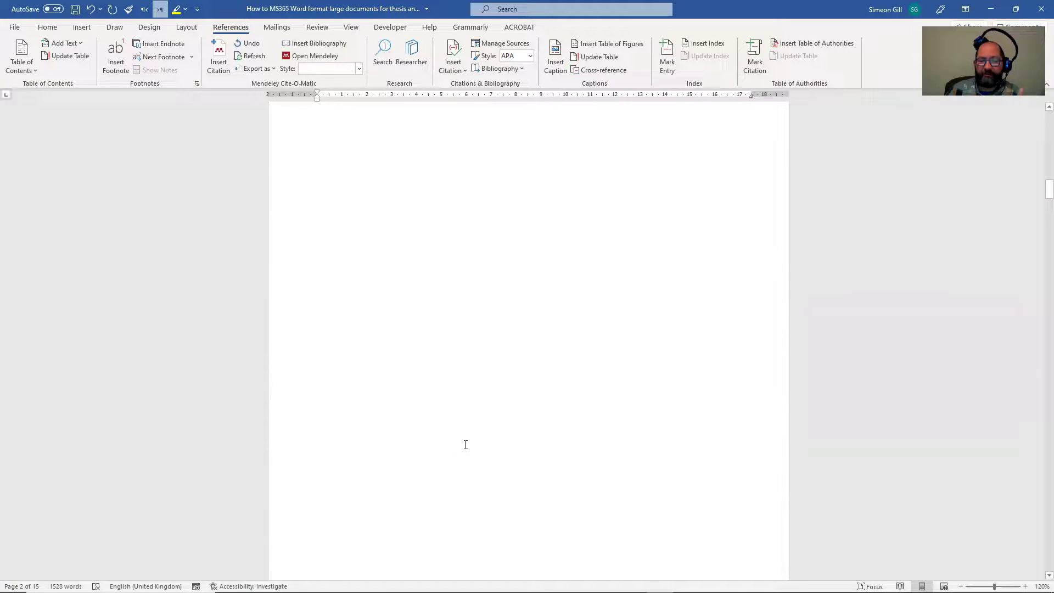
pyautogui.scroll(-20, 465, 445)
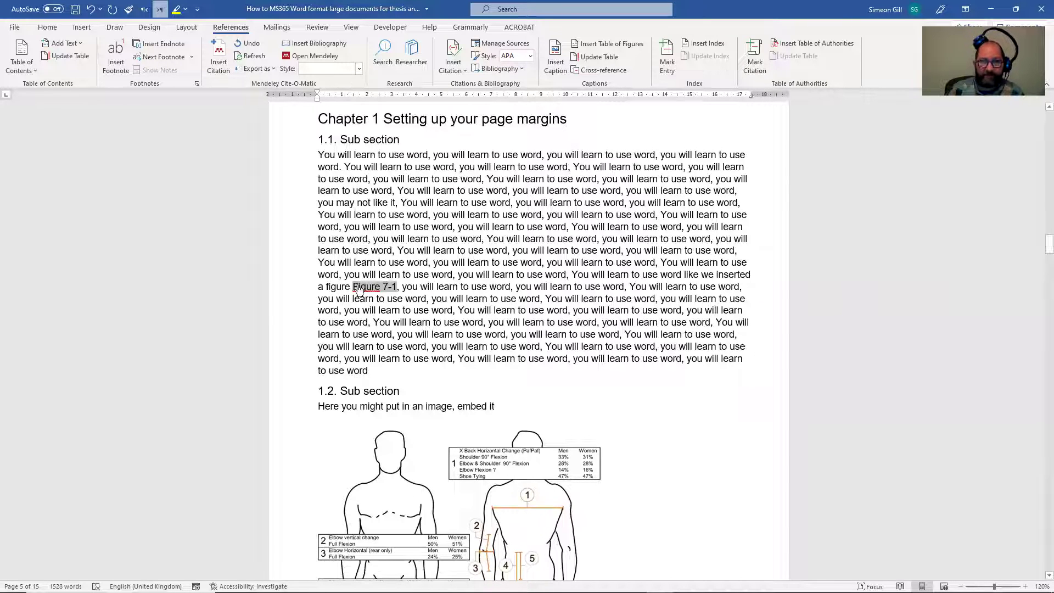
# Follow the Figure 7-1 reference to Chapter 7, add a blank line under its heading, and switch to Excel
pyautogui.keyDown('ctrl'); pyautogui.click(357, 290); pyautogui.keyUp('ctrl')
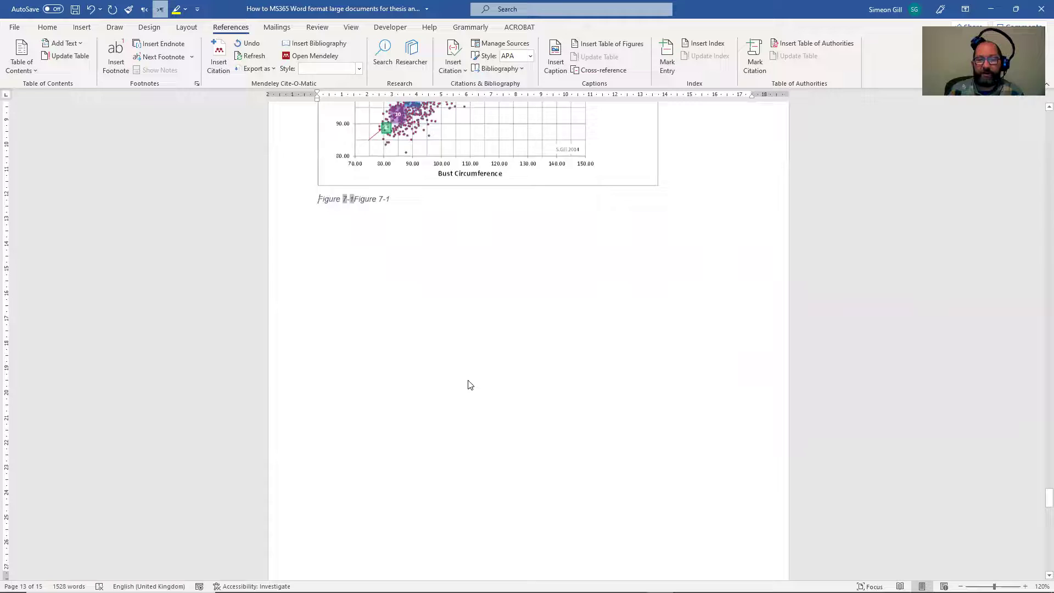
pyautogui.scroll(-6, 469, 384)
pyautogui.scroll(12, 434, 390)
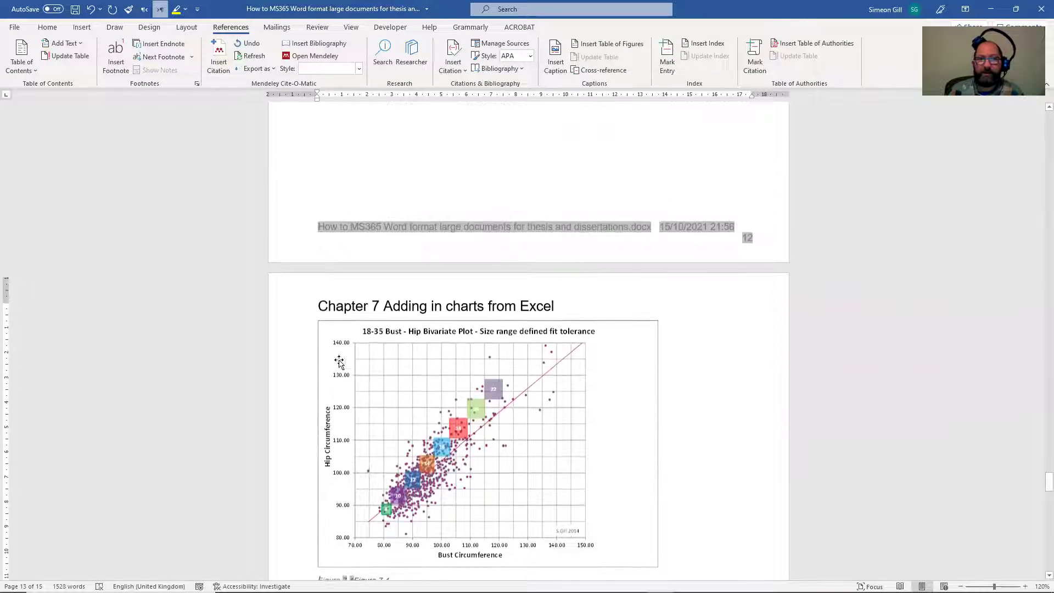
pyautogui.scroll(2, 428, 324)
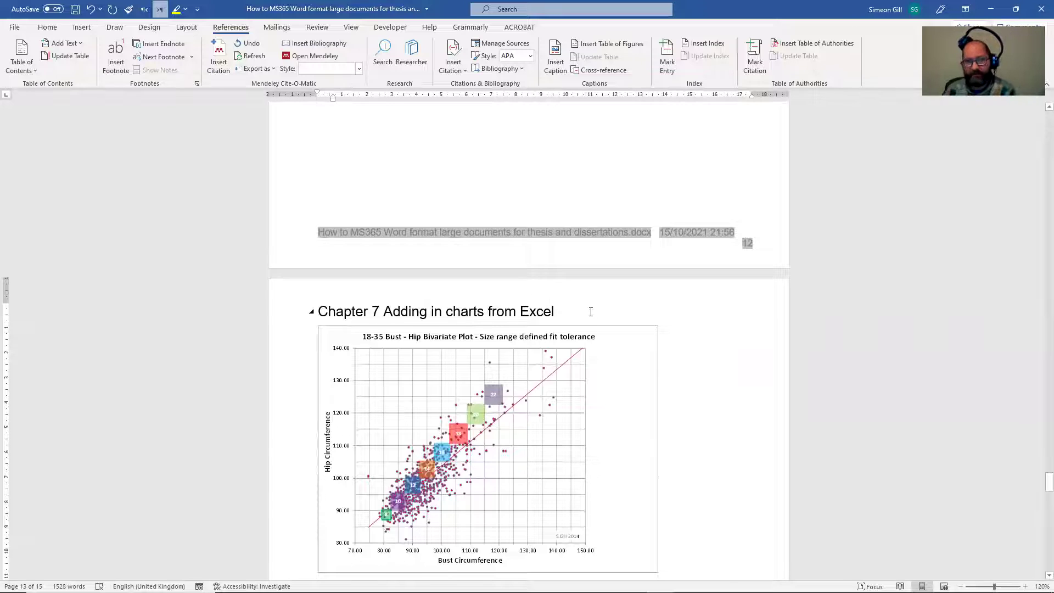
pyautogui.click(591, 312)
pyautogui.press('Return')
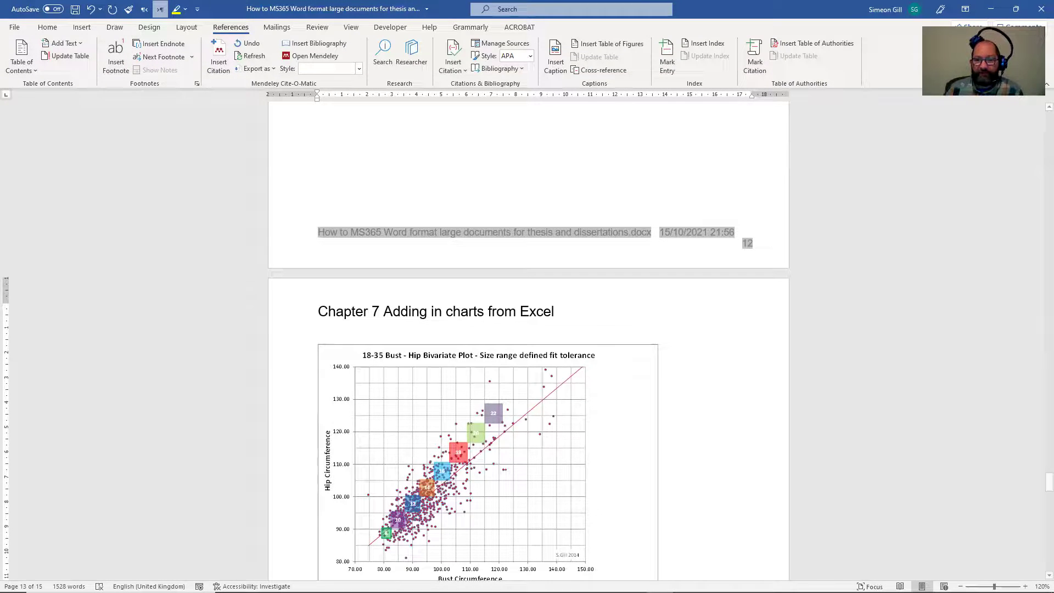
pyautogui.click(361, 582)
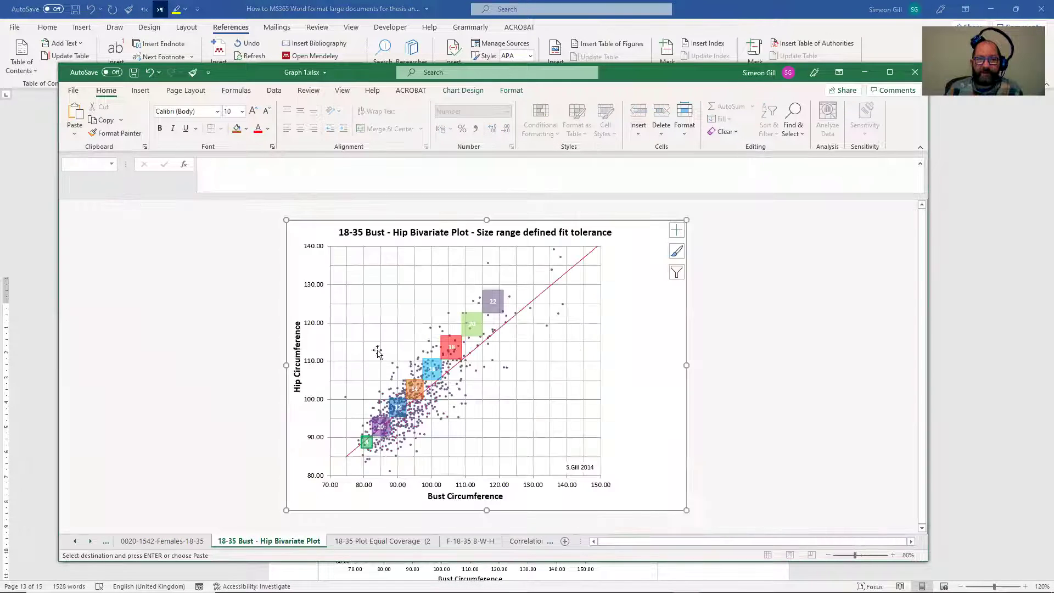
# Paste the 18-35 Bust - Hip Bivariate Plot chart under Chapter 7 as a Picture (Enhanced Metafile)
pyautogui.click(303, 542)
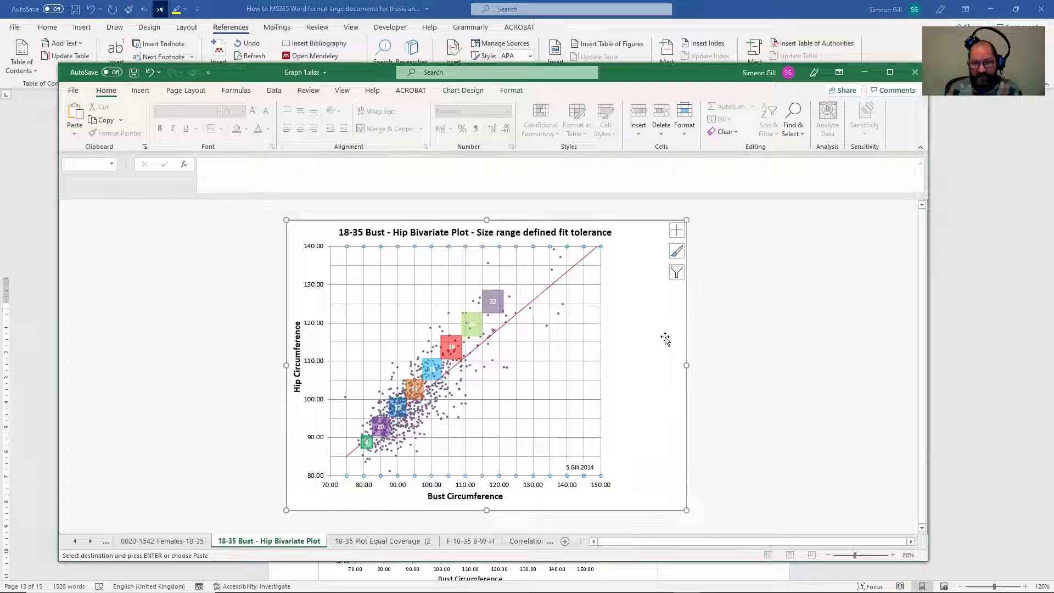
pyautogui.click(968, 326)
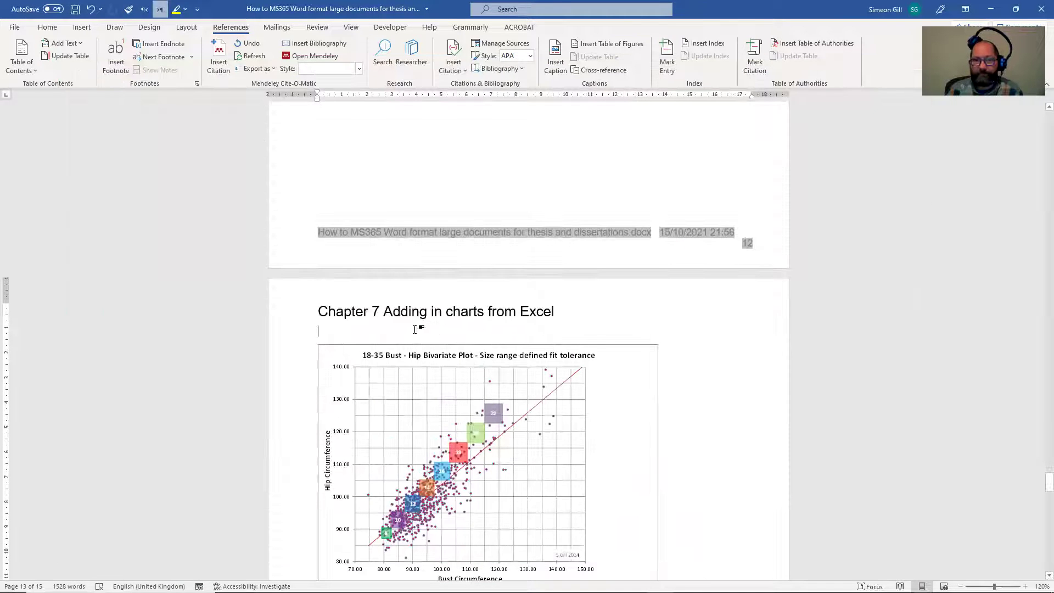
pyautogui.click(47, 27)
pyautogui.click(23, 62)
pyautogui.click(41, 112)
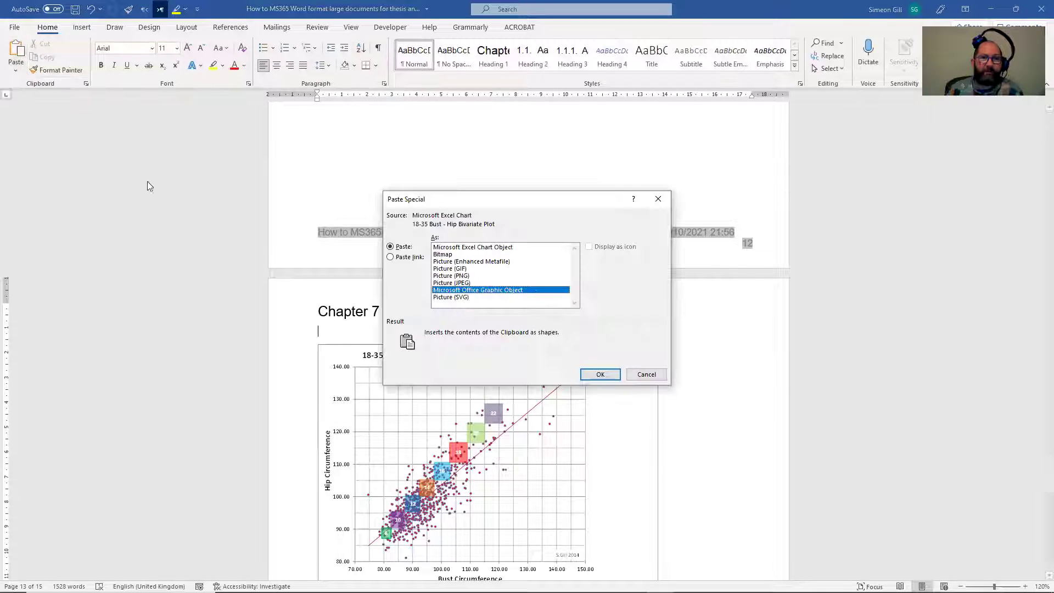
pyautogui.click(483, 261)
pyautogui.click(587, 372)
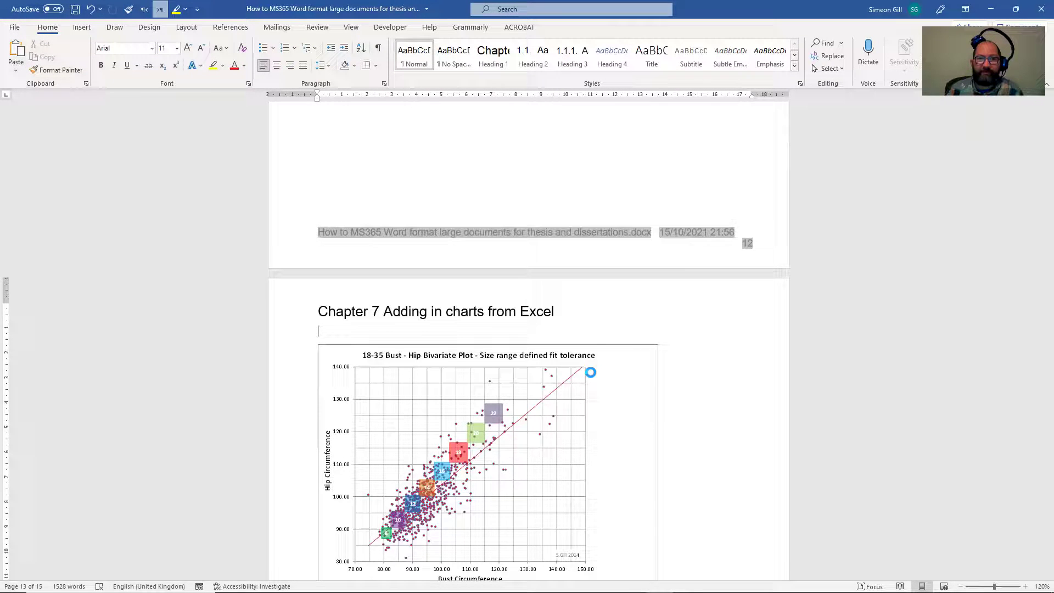
pyautogui.scroll(-6, 509, 367)
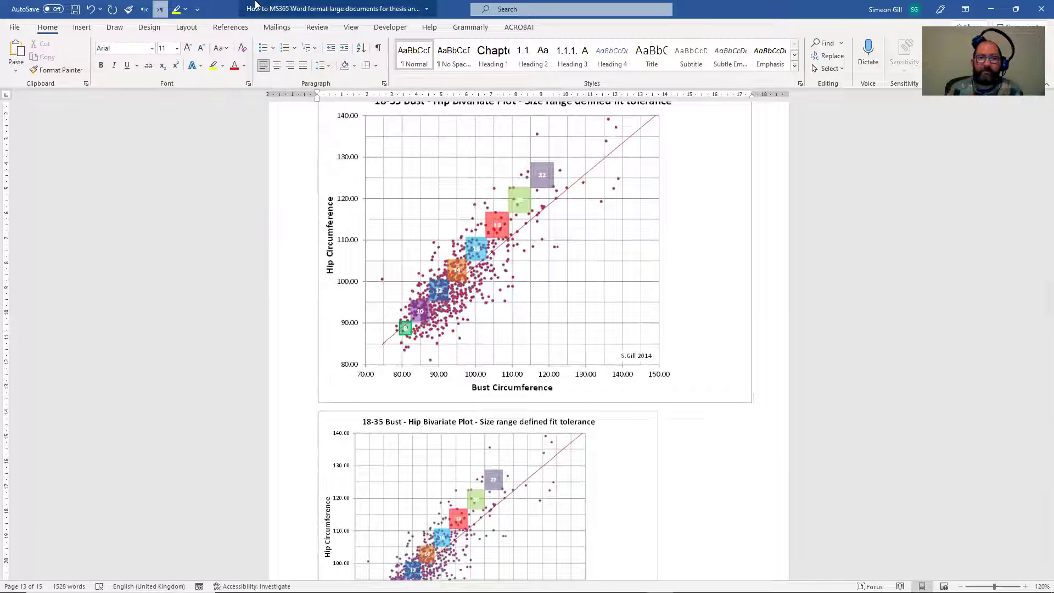
# Caption the pasted chart as Figure 7-1 with the description 'the real one'
pyautogui.click(230, 27)
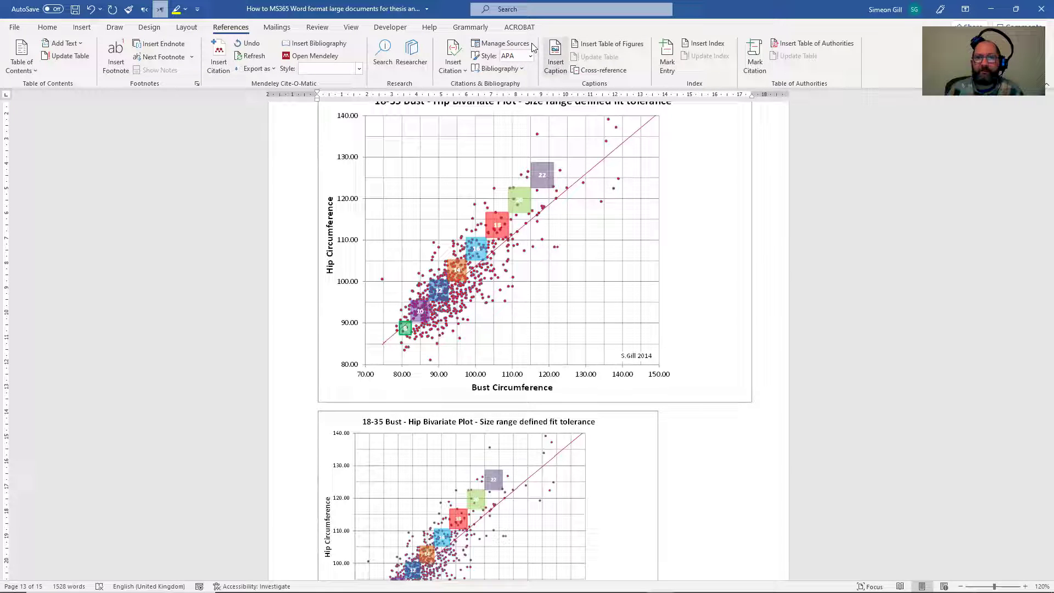
pyautogui.click(555, 57)
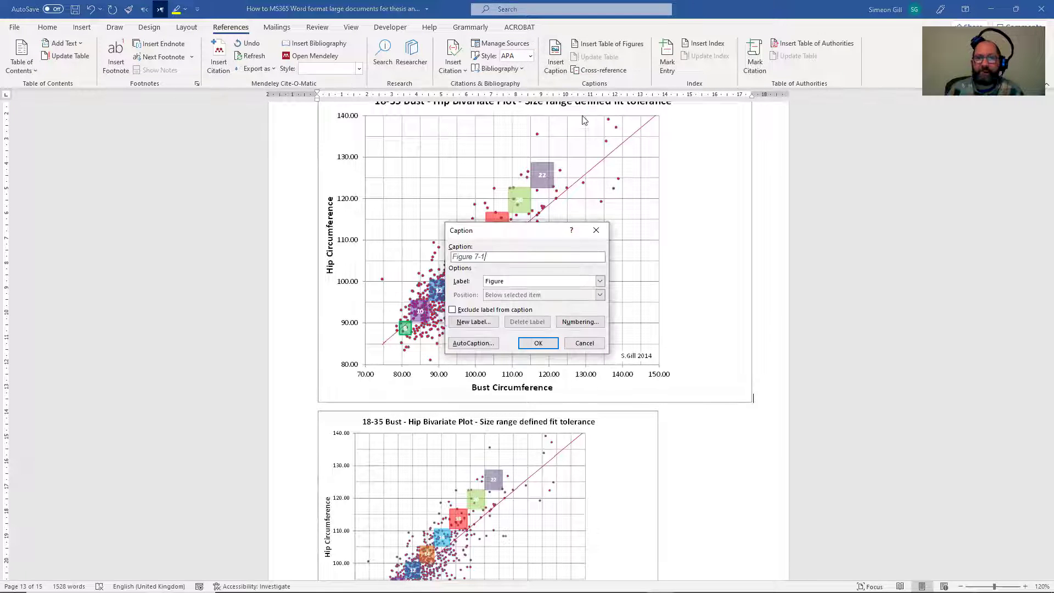
pyautogui.click(537, 343)
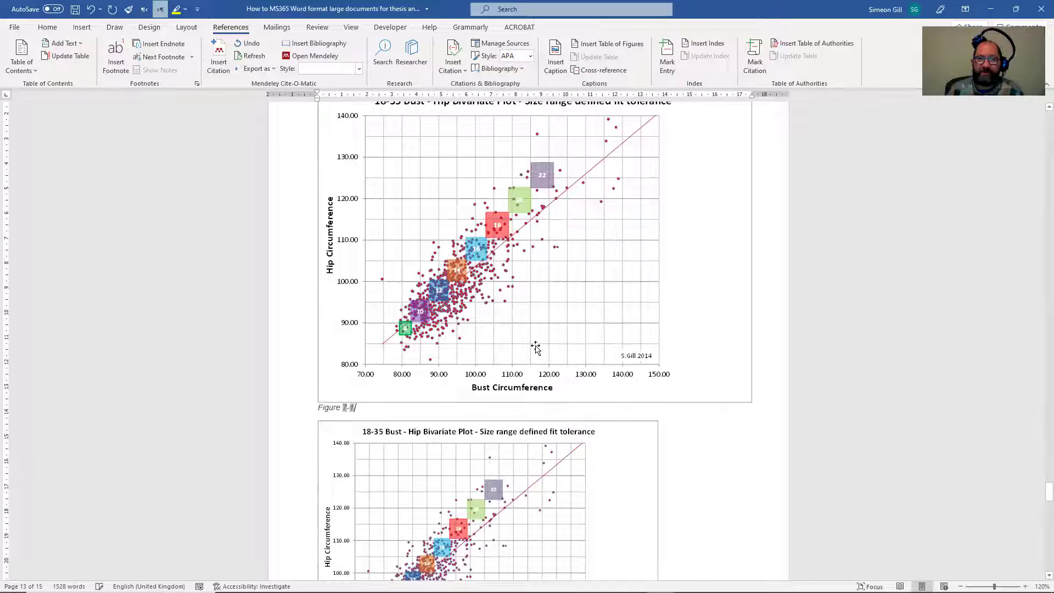
pyautogui.write('Fi')
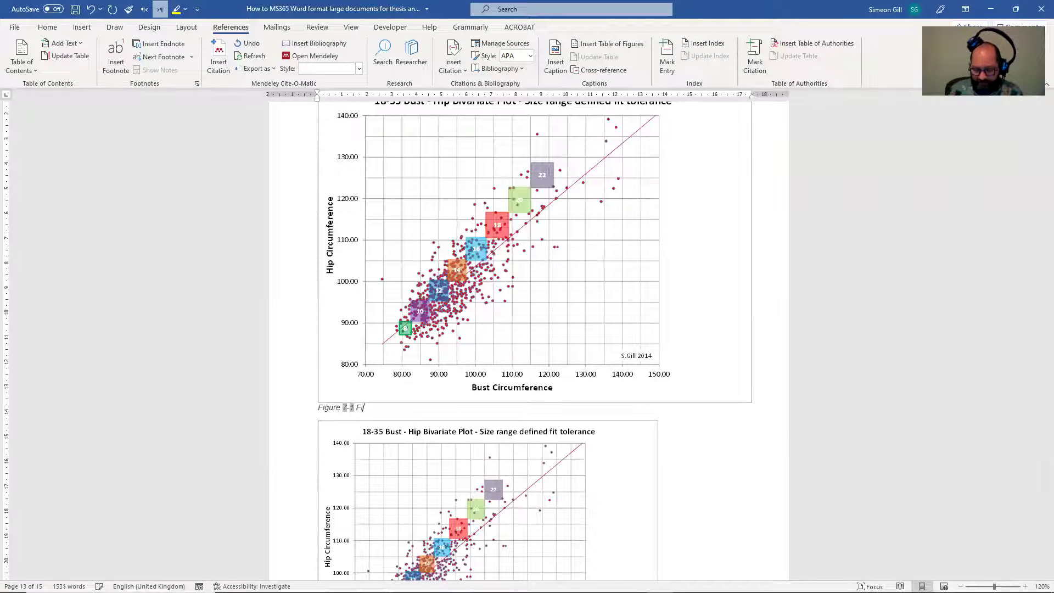
pyautogui.write('gure 7-1 the real one')
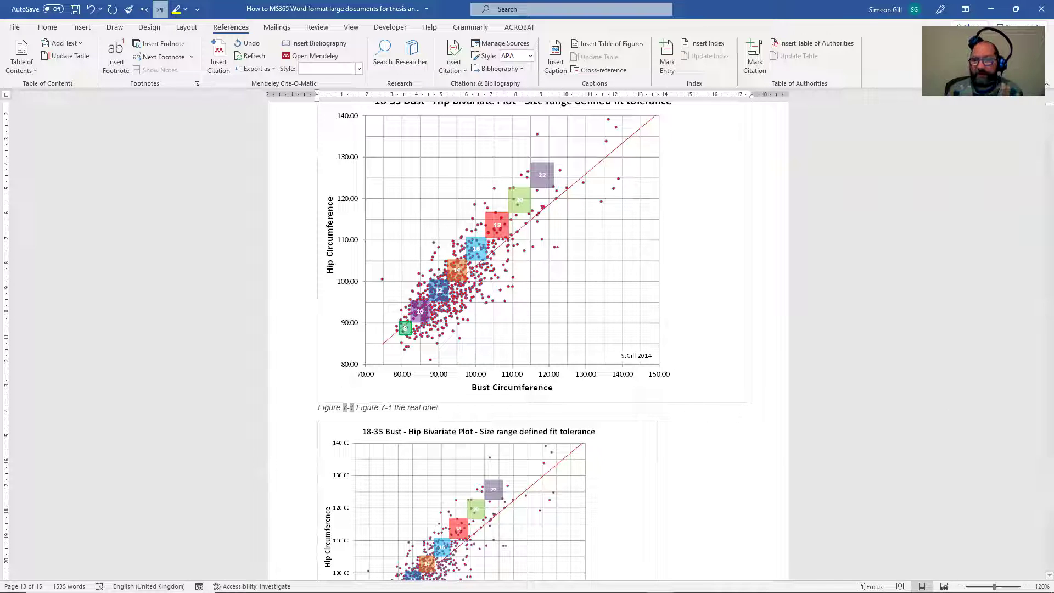
pyautogui.moveTo(1048, 493); pyautogui.dragTo(1048, 242)
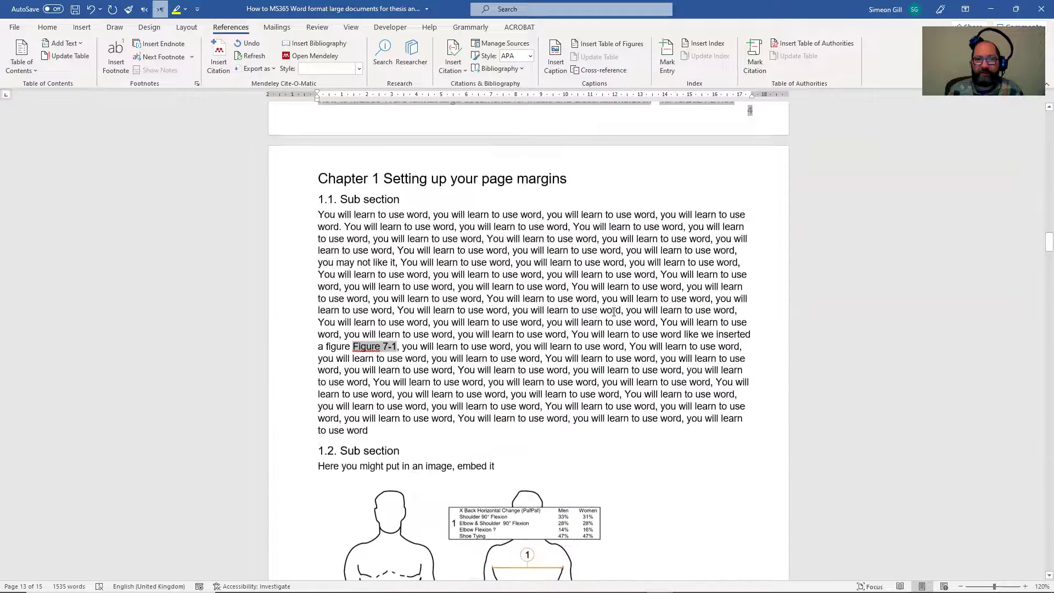
# Update the Chapter 1 cross-reference field so it reads Figure 7-2
pyautogui.rightClick(374, 347)
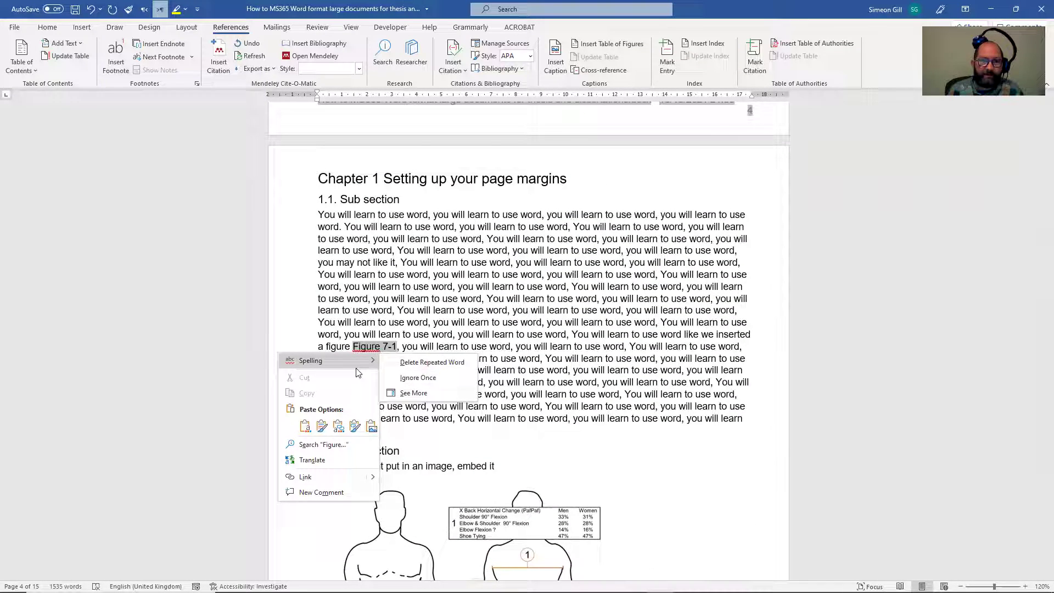
pyautogui.press('Escape')
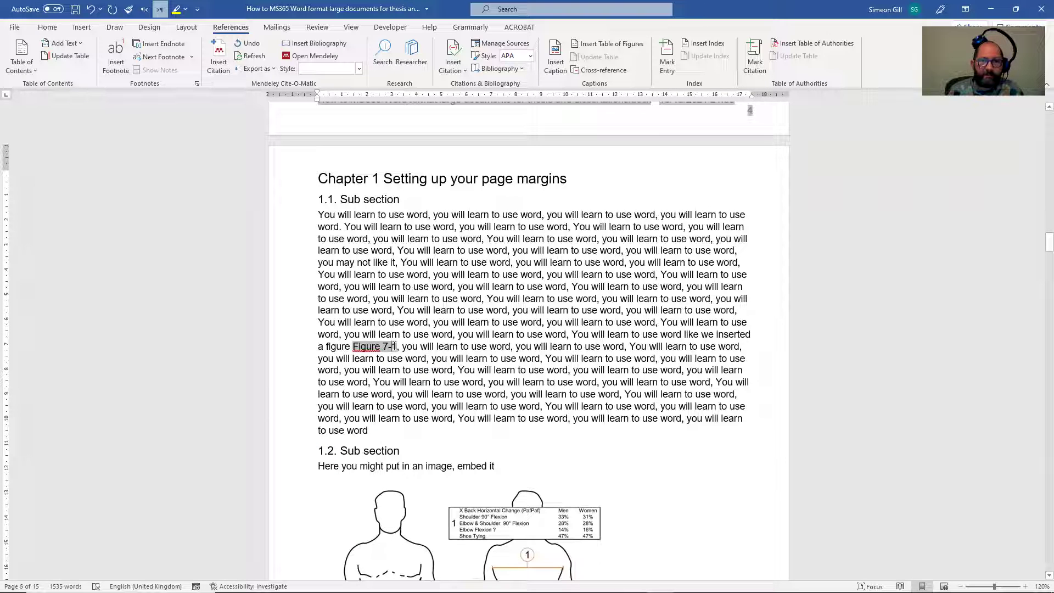
pyautogui.rightClick(391, 349)
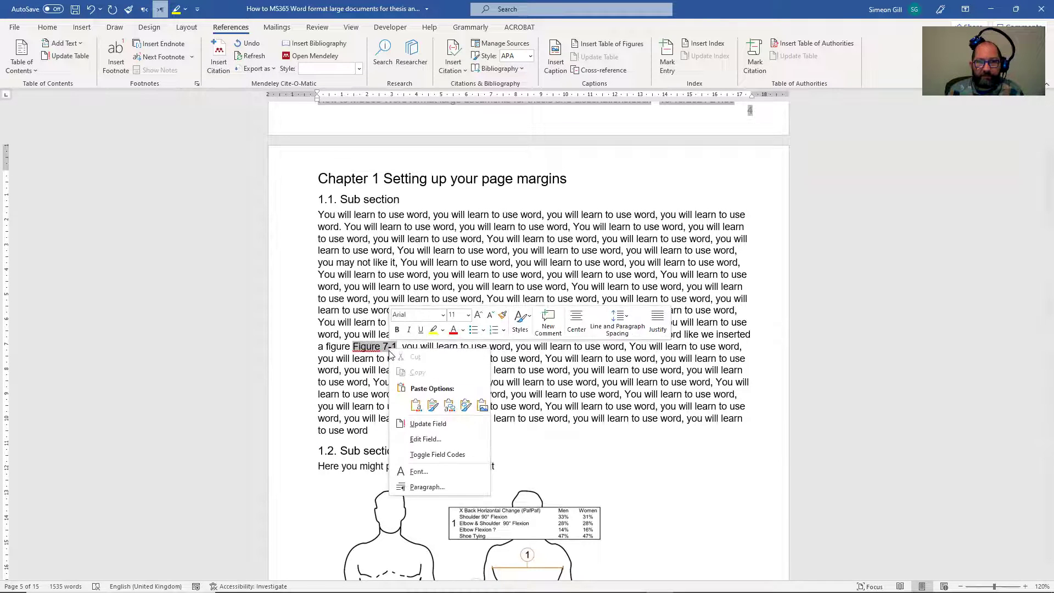
pyautogui.click(433, 425)
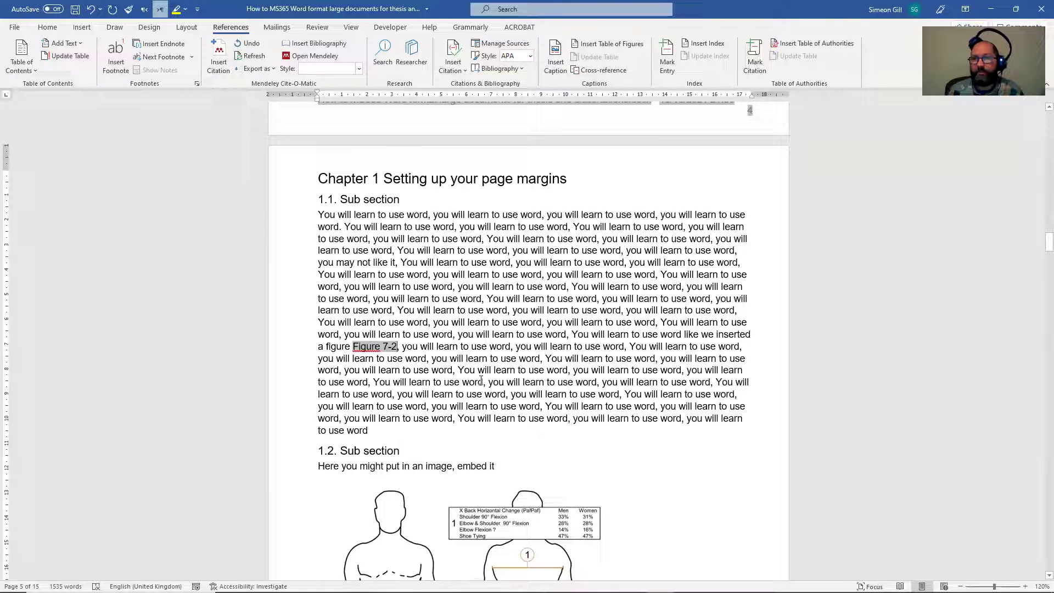
pyautogui.scroll(15, 481, 381)
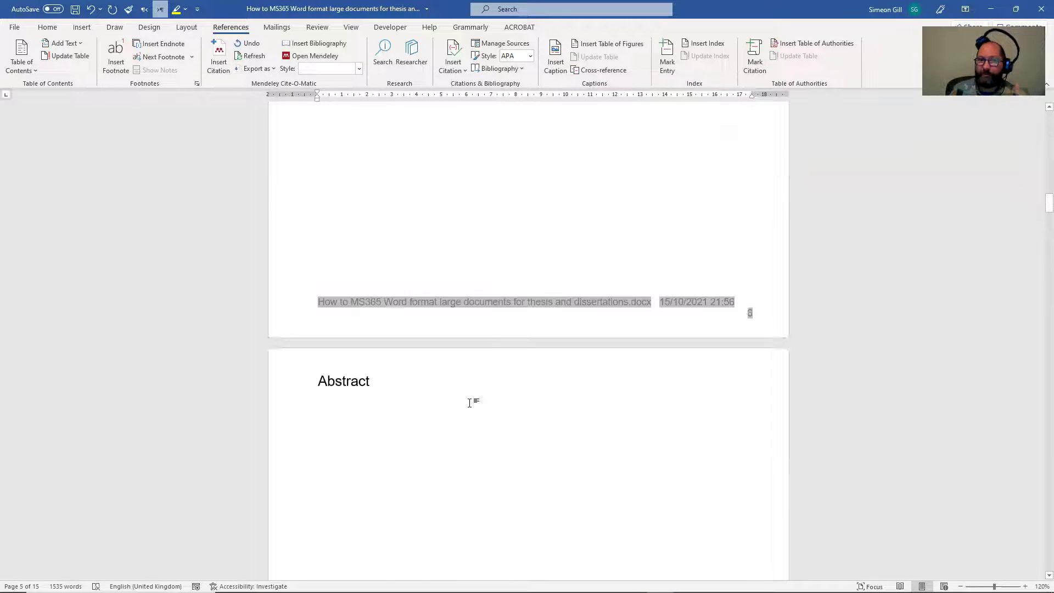
# Update the entire Table of Figures to include Figure 7-1 'the real one' and Figure 7-2
pyautogui.scroll(15, 470, 403)
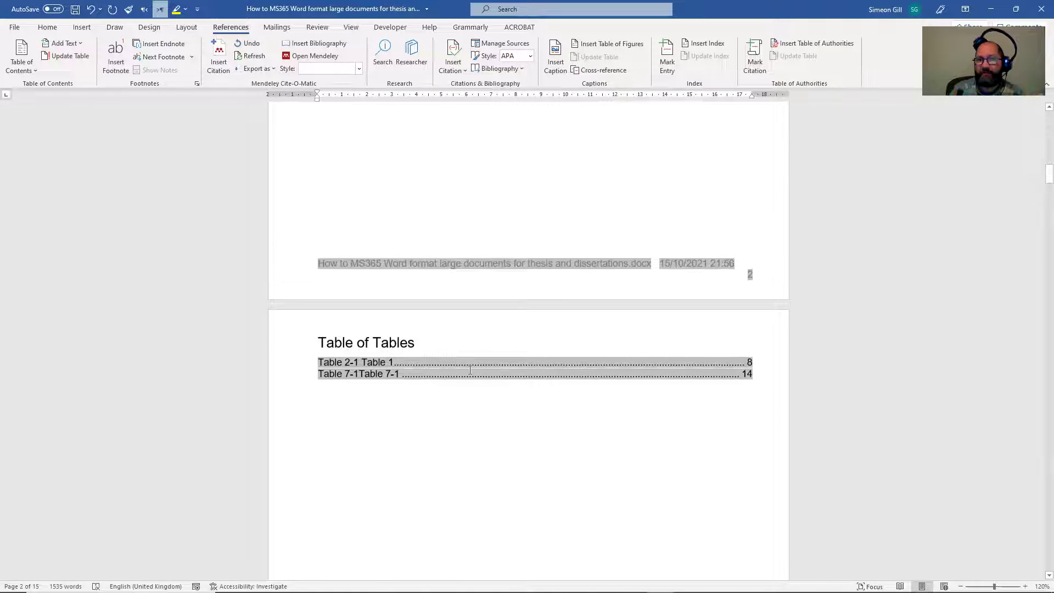
pyautogui.scroll(10, 465, 379)
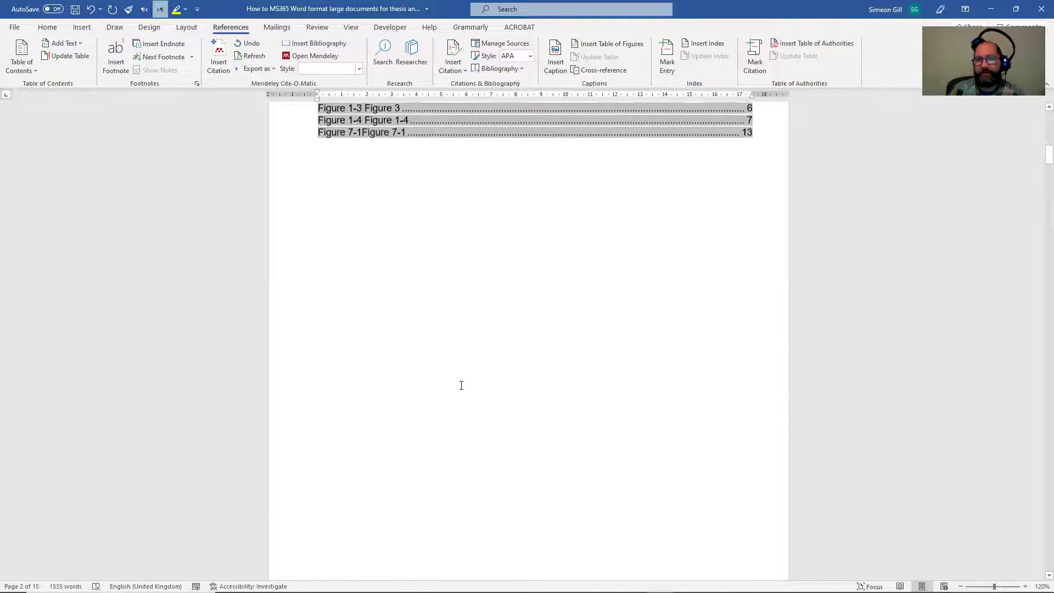
pyautogui.scroll(3, 461, 386)
pyautogui.rightClick(441, 359)
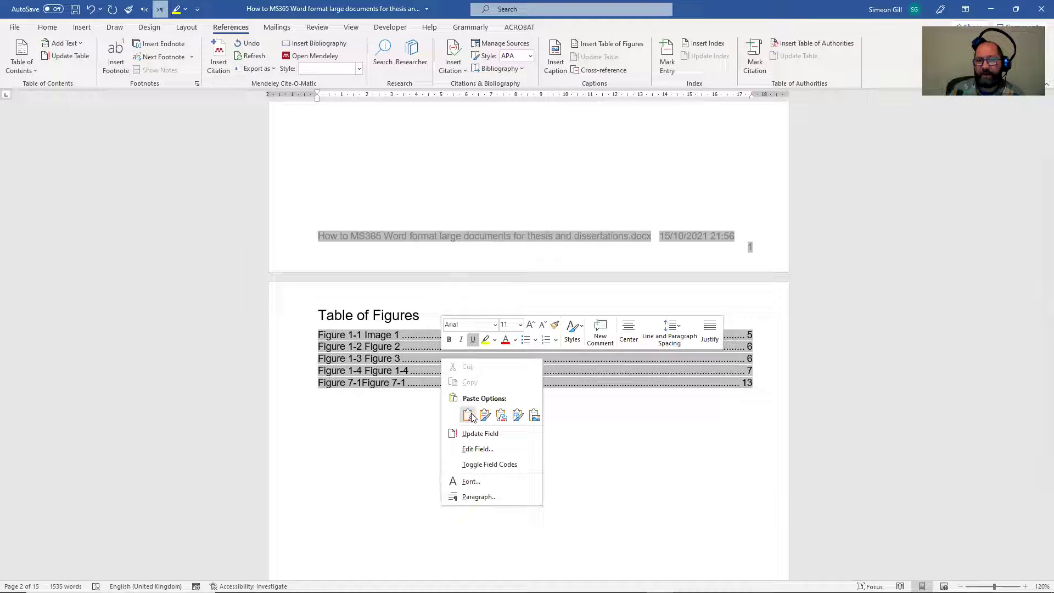
pyautogui.click(481, 433)
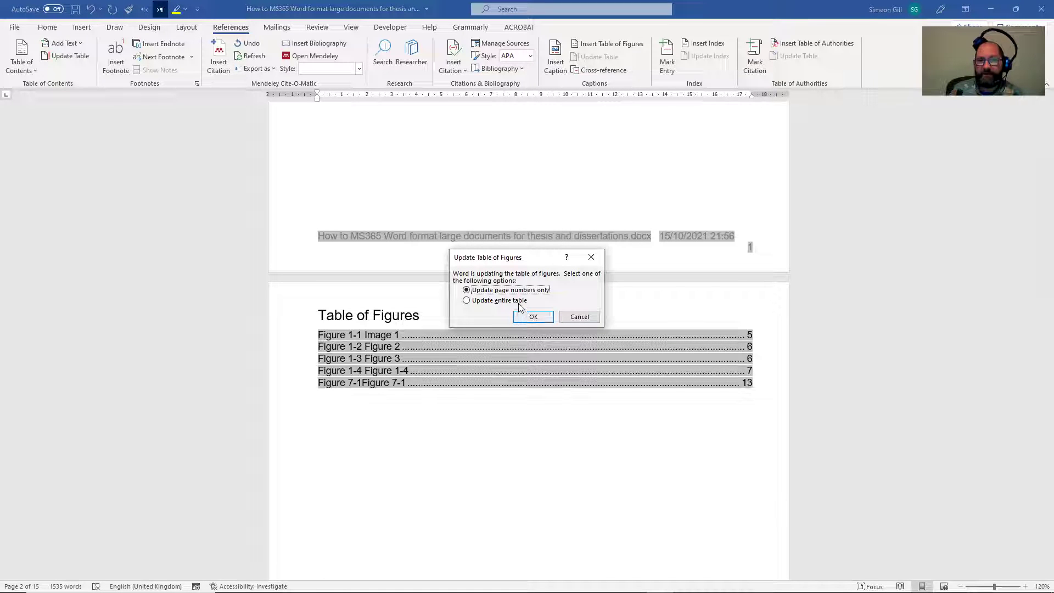
pyautogui.click(468, 300)
pyautogui.click(533, 317)
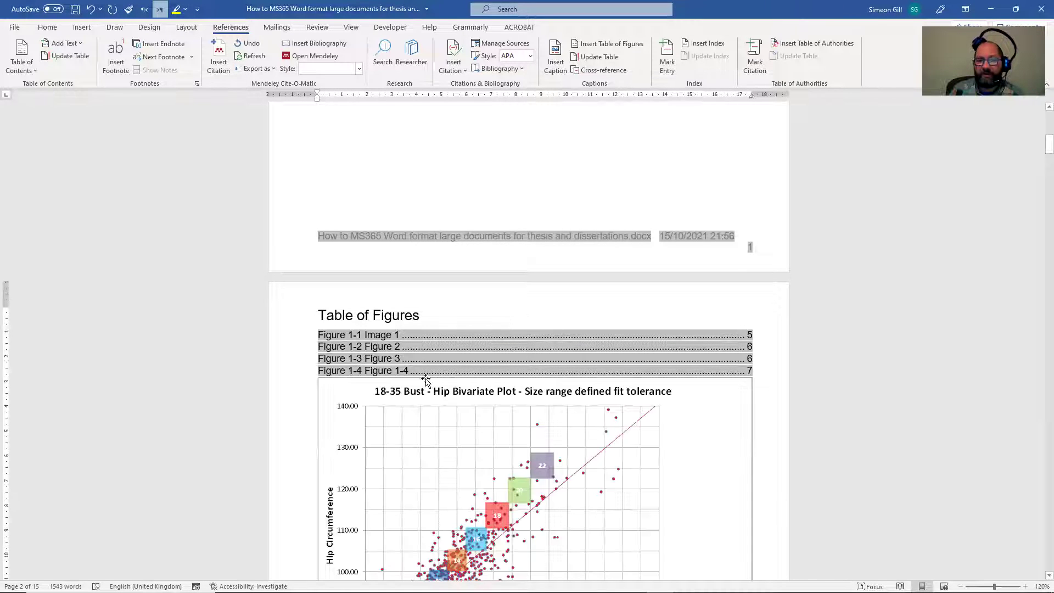
# Follow the Table of Figures entry 'Figure 7-1 the real one' to the chart on page 13
pyautogui.scroll(-3, 517, 419)
pyautogui.scroll(-1, 517, 419)
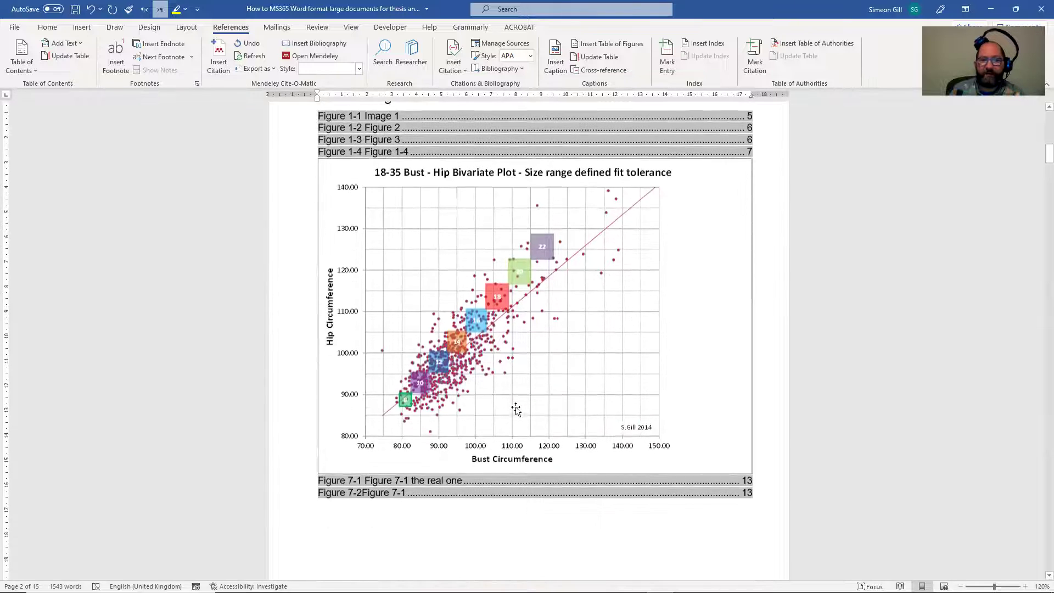
pyautogui.tripleClick(750, 485)
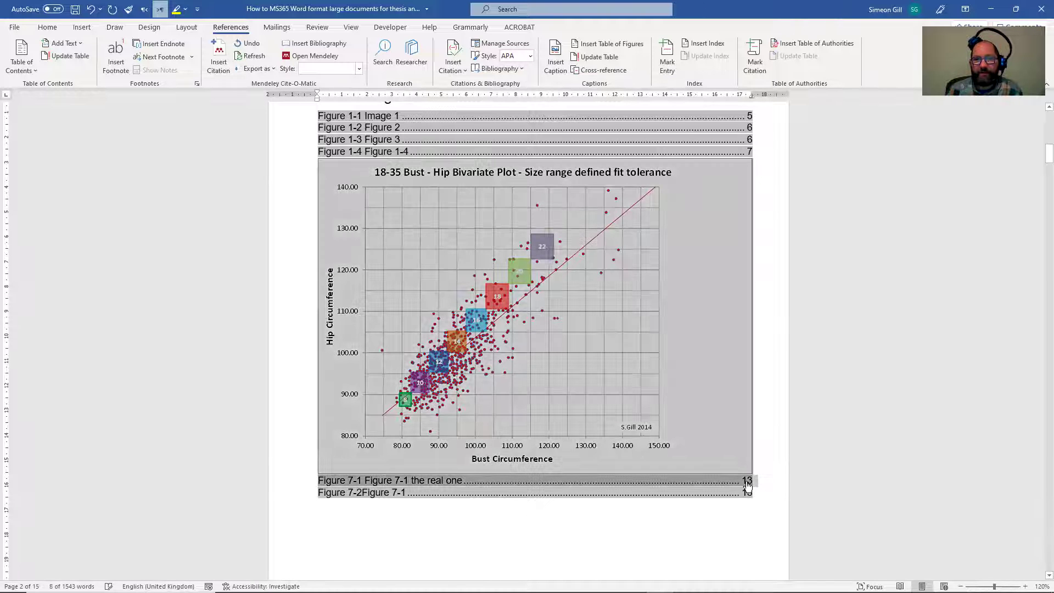
pyautogui.keyDown('ctrl'); pyautogui.click(748, 486); pyautogui.keyUp('ctrl')
pyautogui.scroll(-1, 429, 376)
pyautogui.scroll(3, 430, 375)
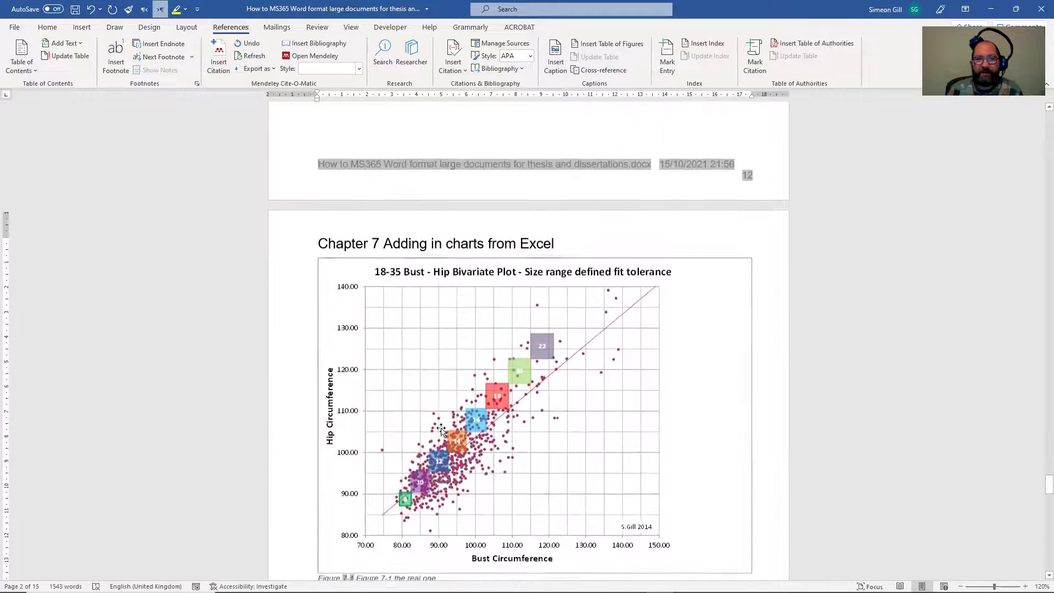
# Apply the Normal style to the Chapter 7 chart's paragraph, then undo the change
pyautogui.scroll(-1, 429, 375)
pyautogui.scroll(-1, 429, 375)
pyautogui.click(429, 375)
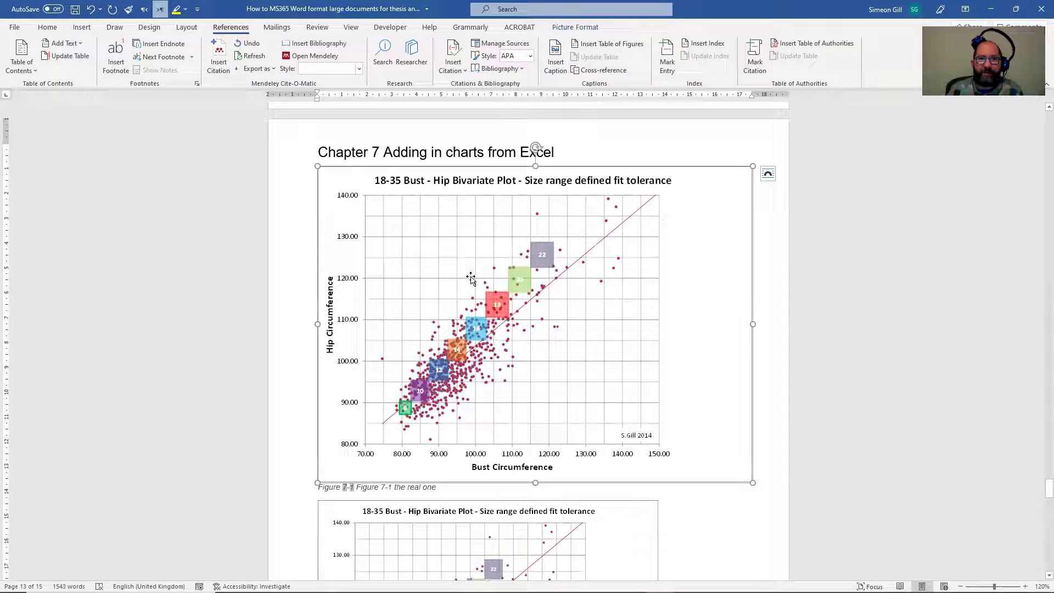
pyautogui.click(47, 29)
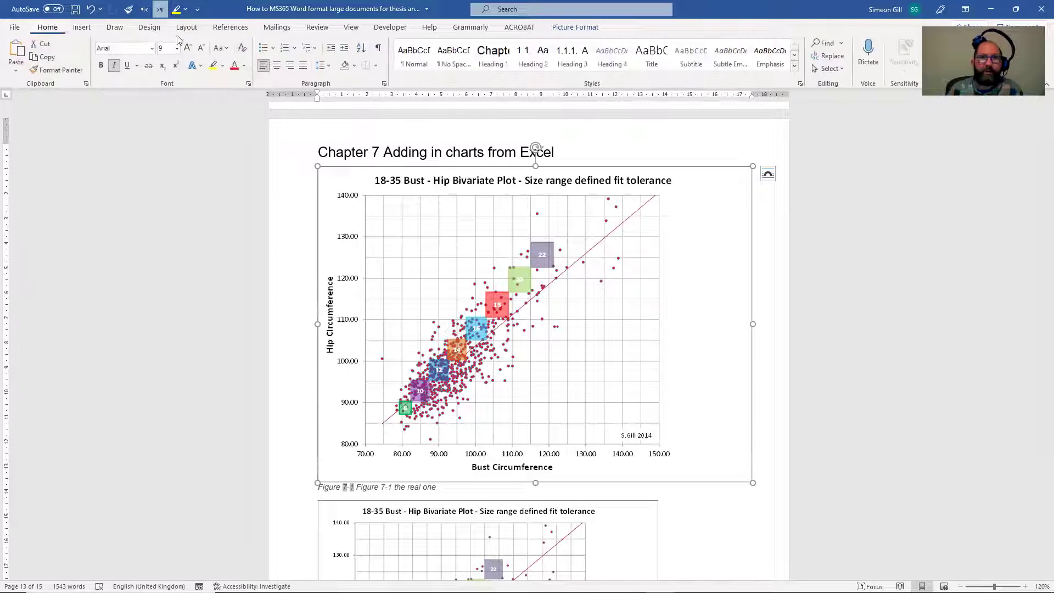
pyautogui.click(412, 55)
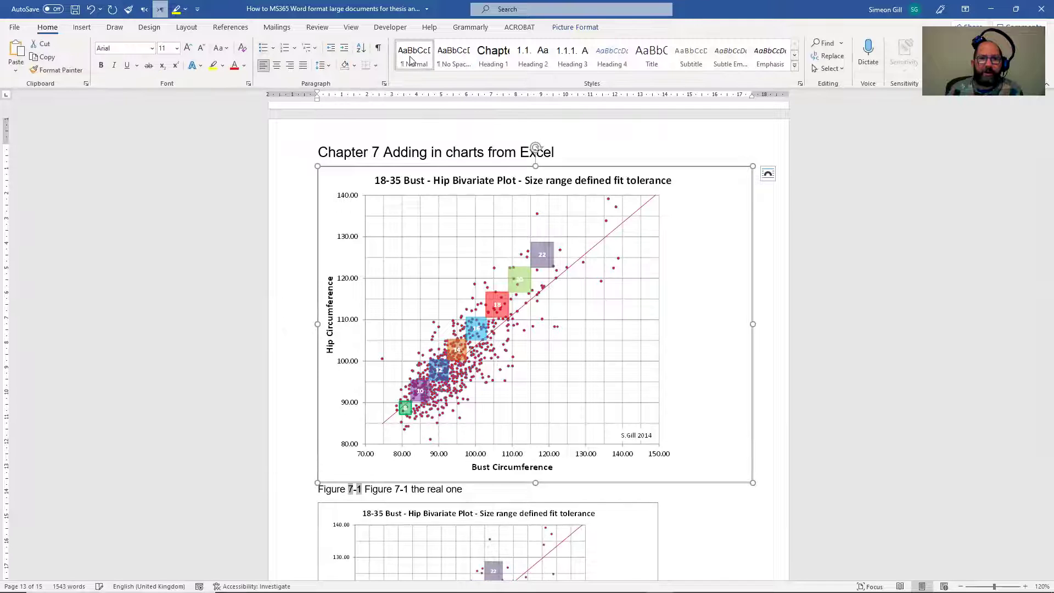
pyautogui.click(332, 489)
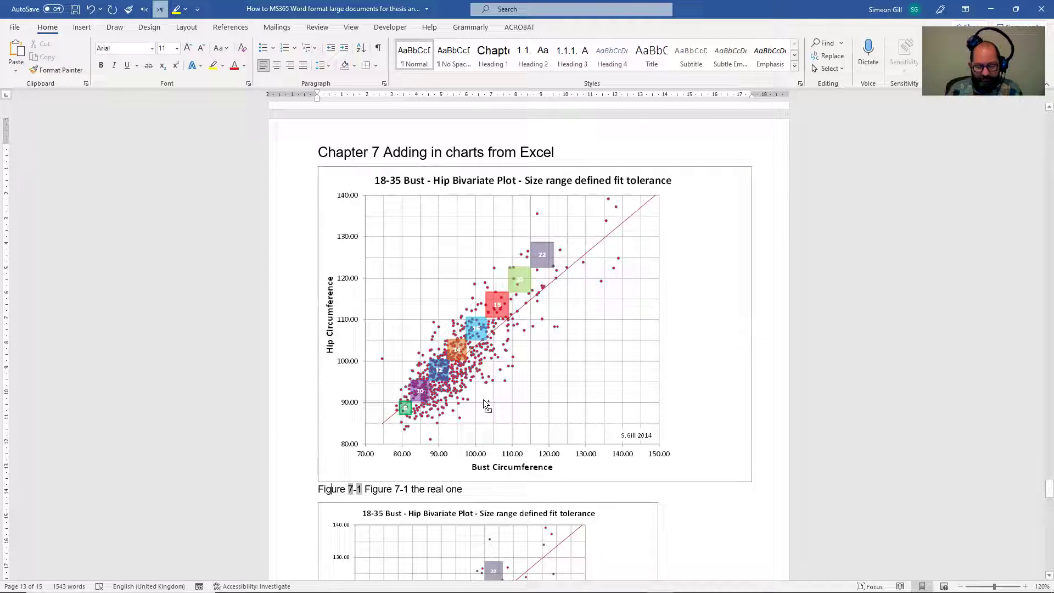
pyautogui.hotkey('ctrl', 'z')
# Split the chart from its caption onto its own line and give that paragraph Normal style
pyautogui.click(774, 479)
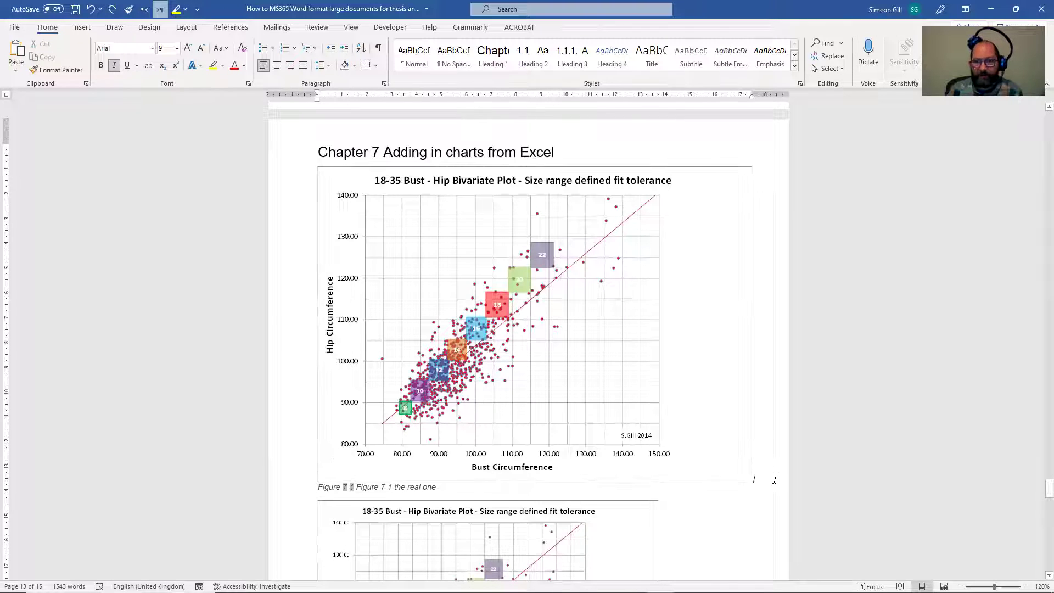
pyautogui.press('Return')
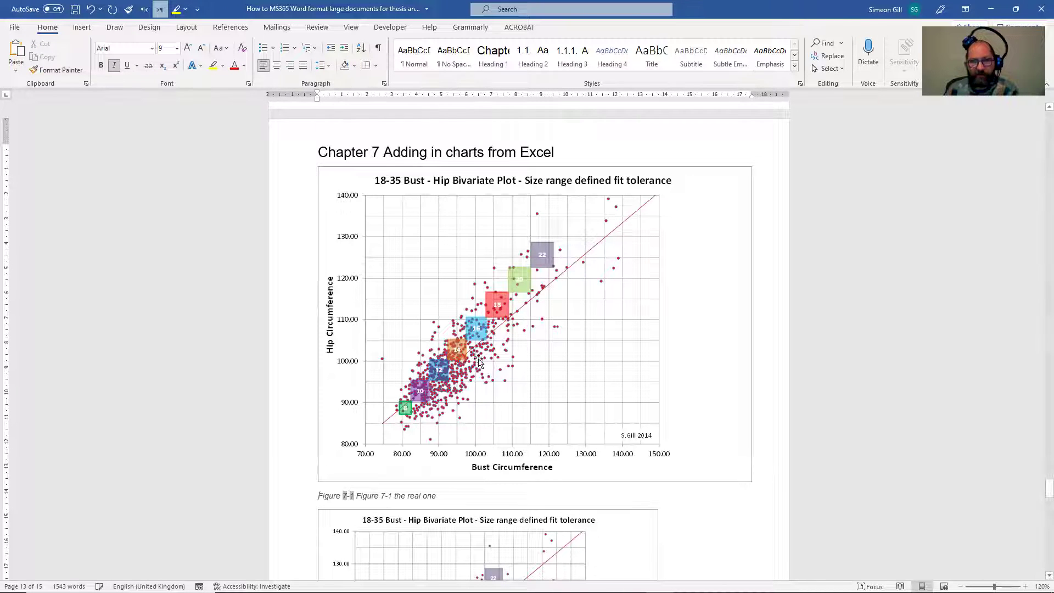
pyautogui.click(431, 324)
pyautogui.click(416, 63)
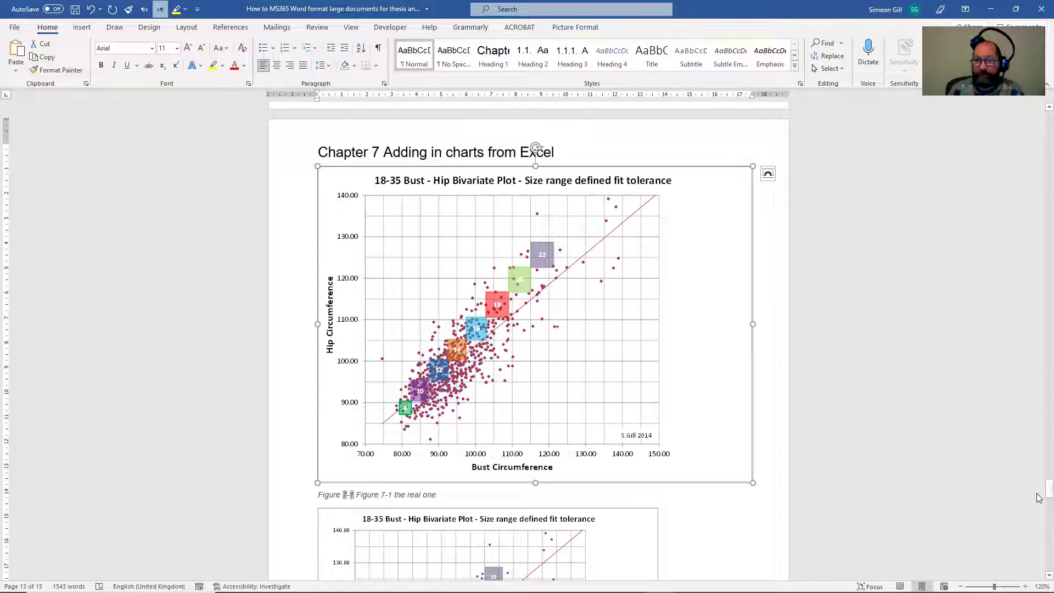
pyautogui.moveTo(1039, 498); pyautogui.dragTo(1049, 153)
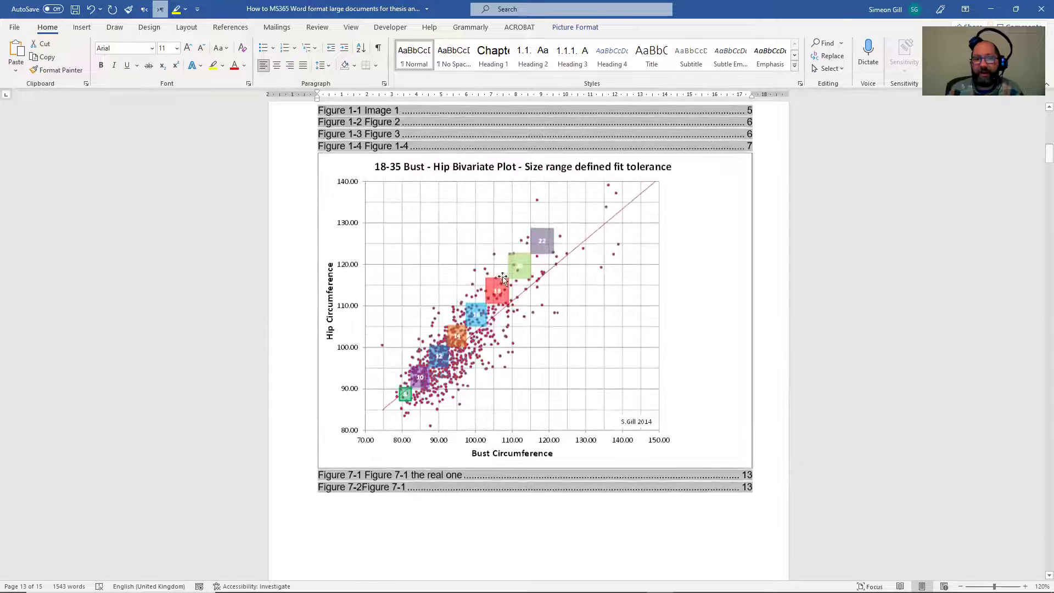
# Rebuild the entire Table of Figures so it lists Figure 1-1 to Figure 7-2 without the chart
pyautogui.rightClick(529, 475)
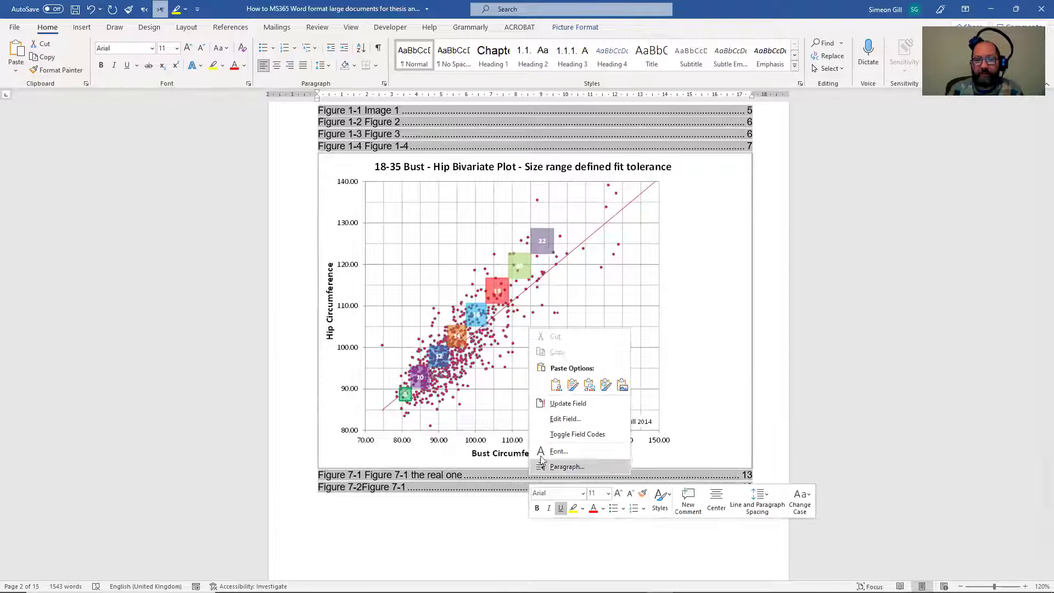
pyautogui.click(569, 404)
pyautogui.click(483, 301)
pyautogui.click(542, 321)
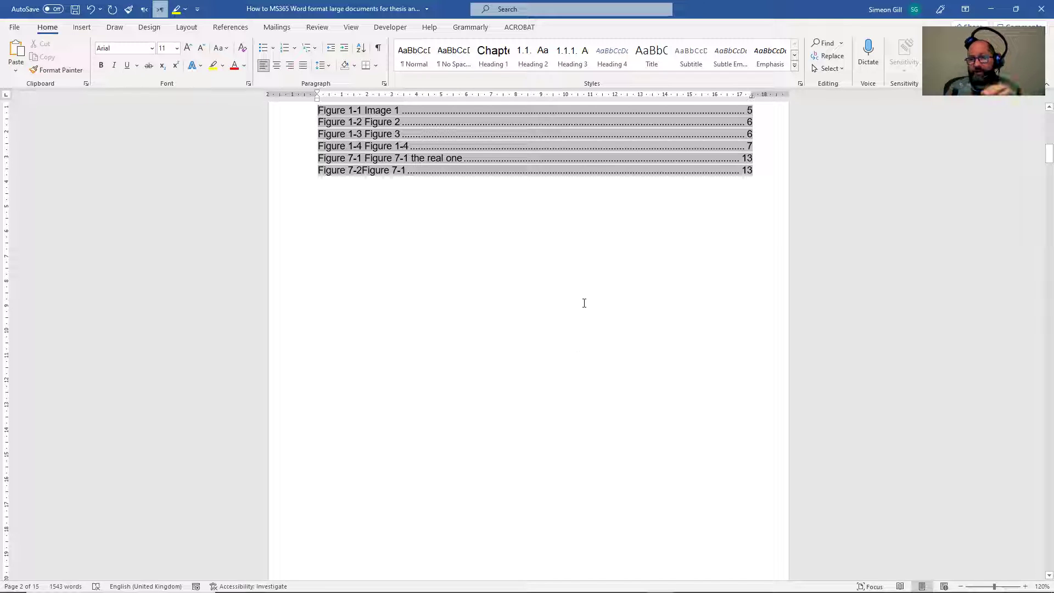
# Rebuild the entire Table of Contents so it lists Chapters 1-9 with current page numbers
pyautogui.scroll(10, 596, 405)
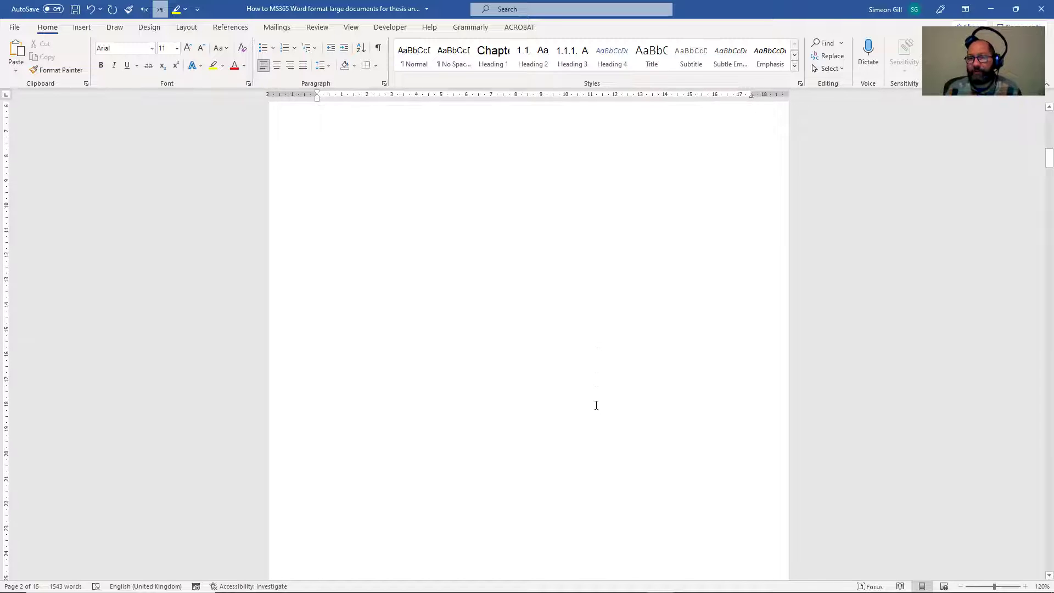
pyautogui.scroll(10, 590, 421)
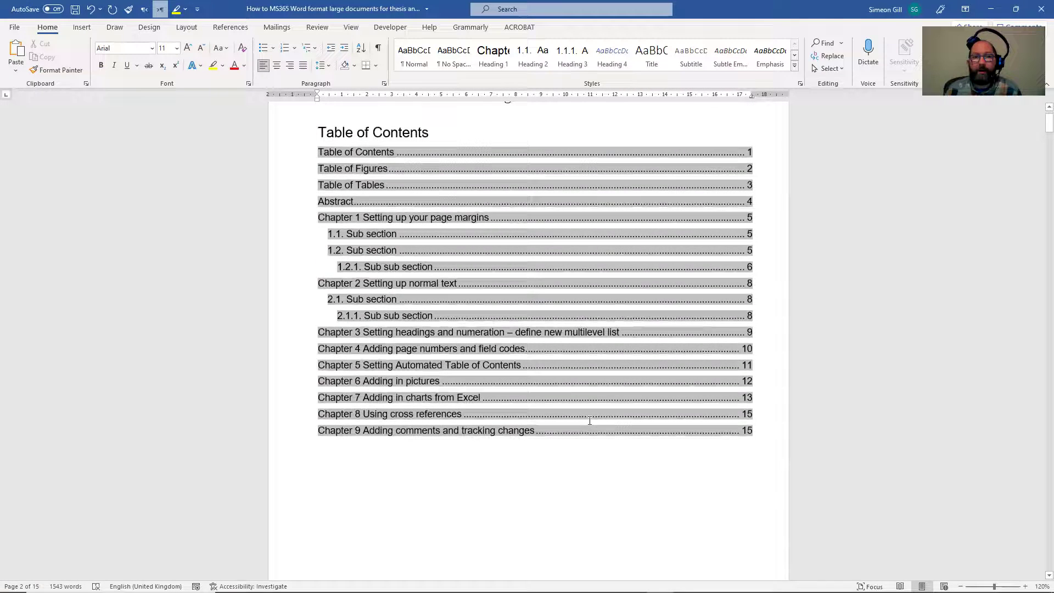
pyautogui.rightClick(527, 320)
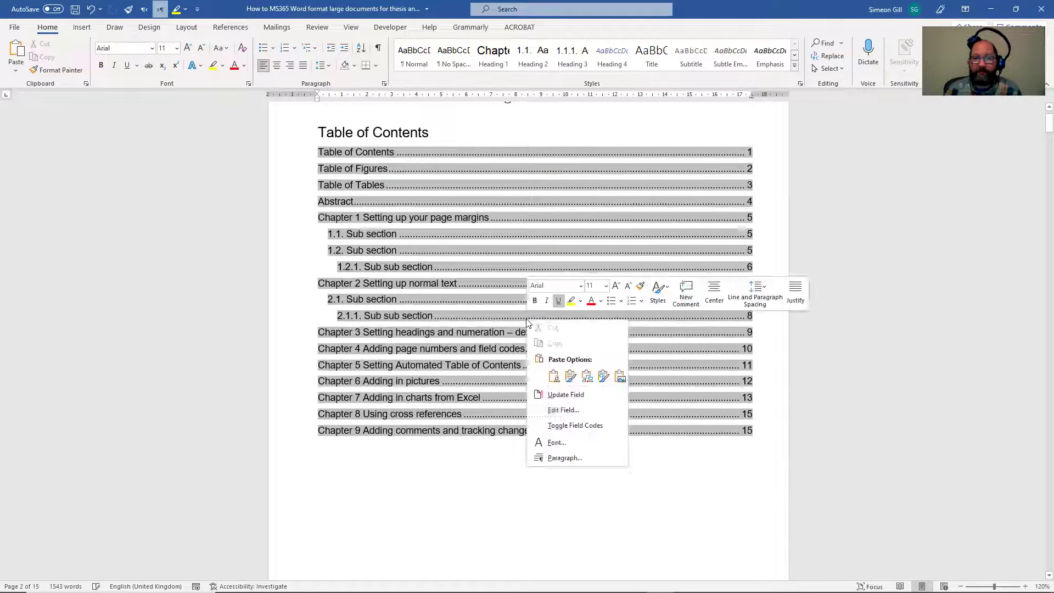
pyautogui.click(574, 395)
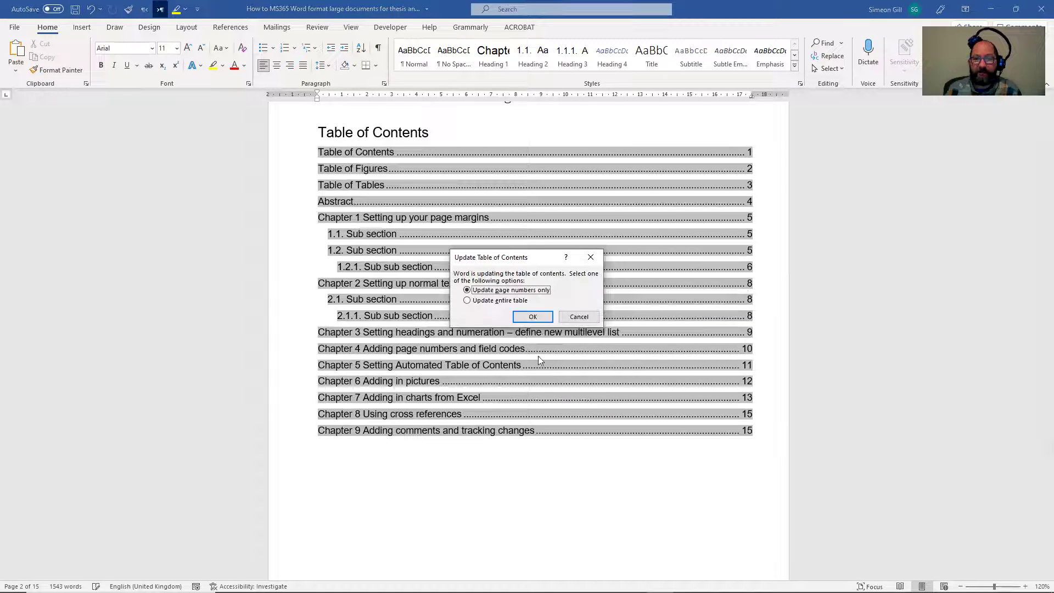
pyautogui.click(502, 300)
pyautogui.click(534, 318)
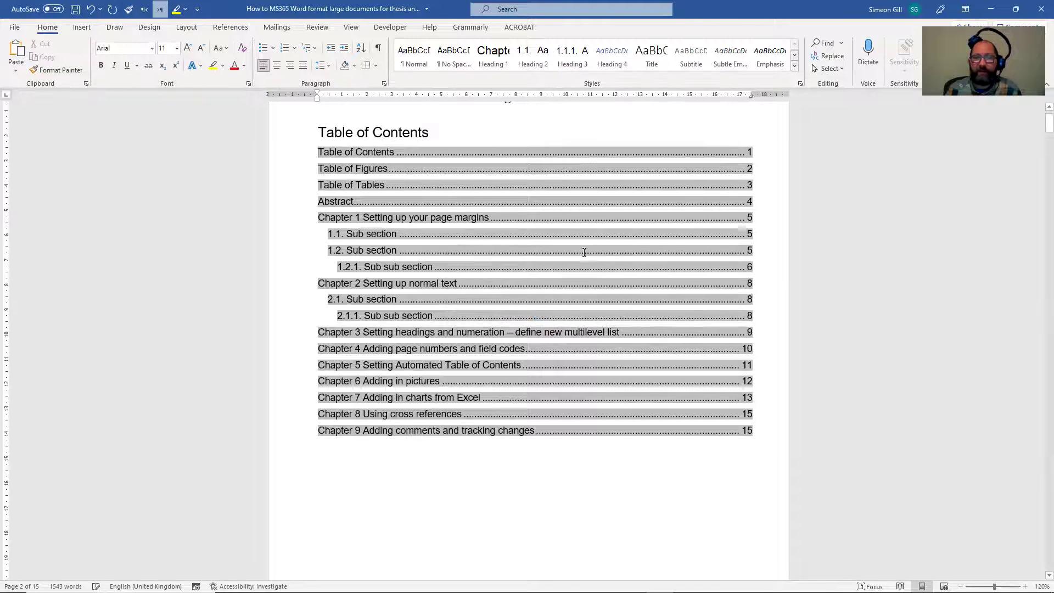